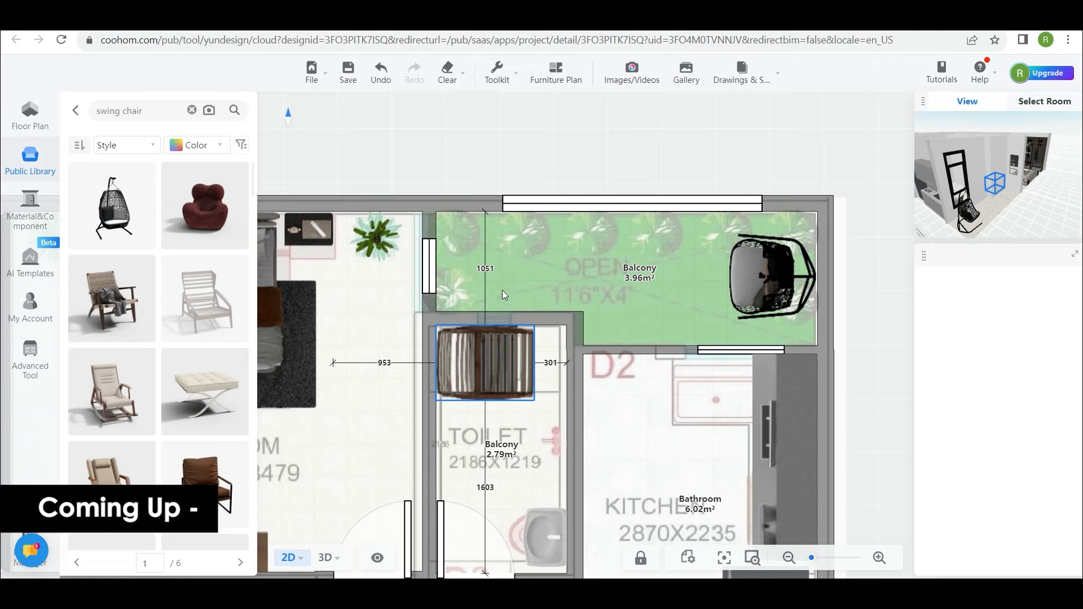
click(502, 261)
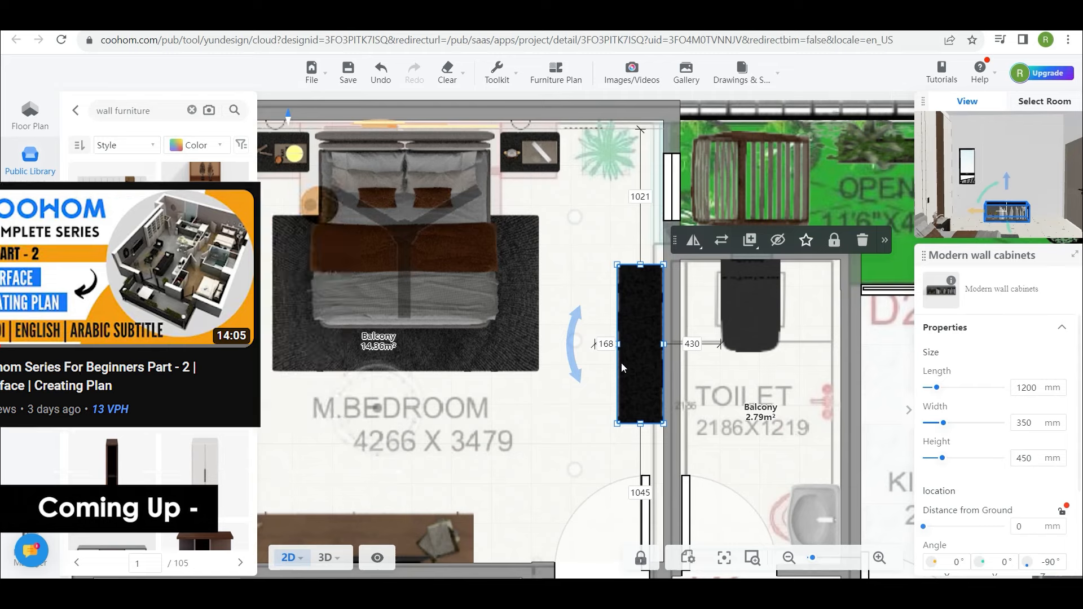
double_click(1048, 460)
text(6)
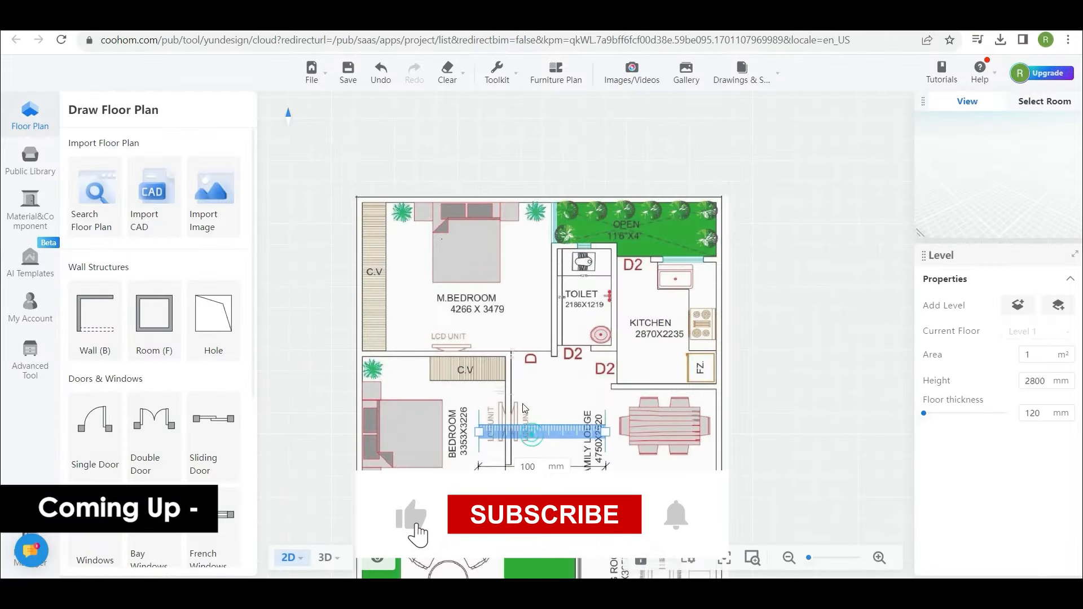
drag(524, 408, 520, 229)
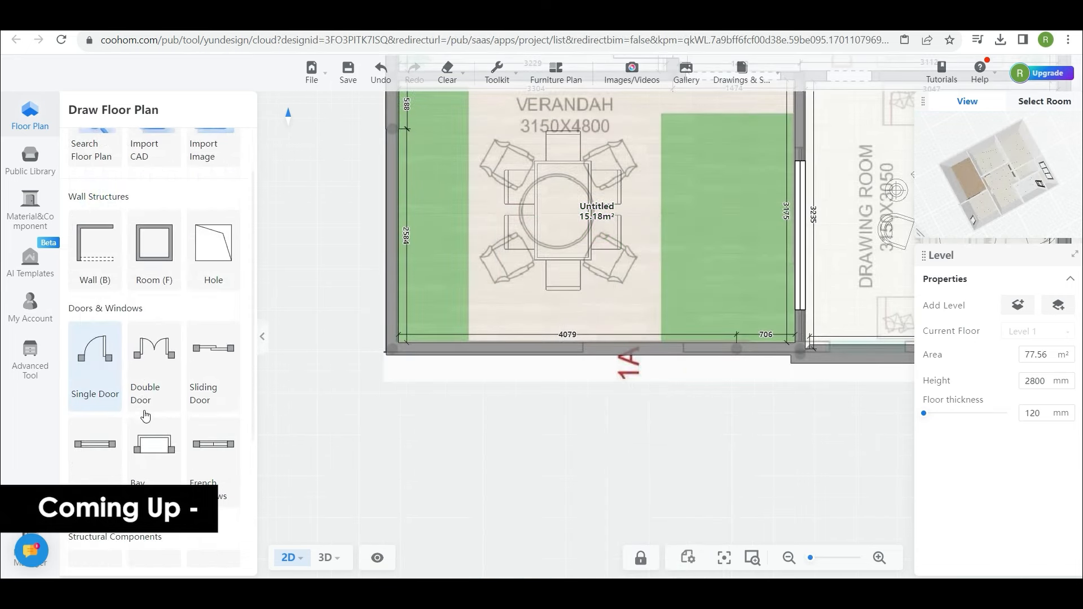
scroll(145, 401, down, 1)
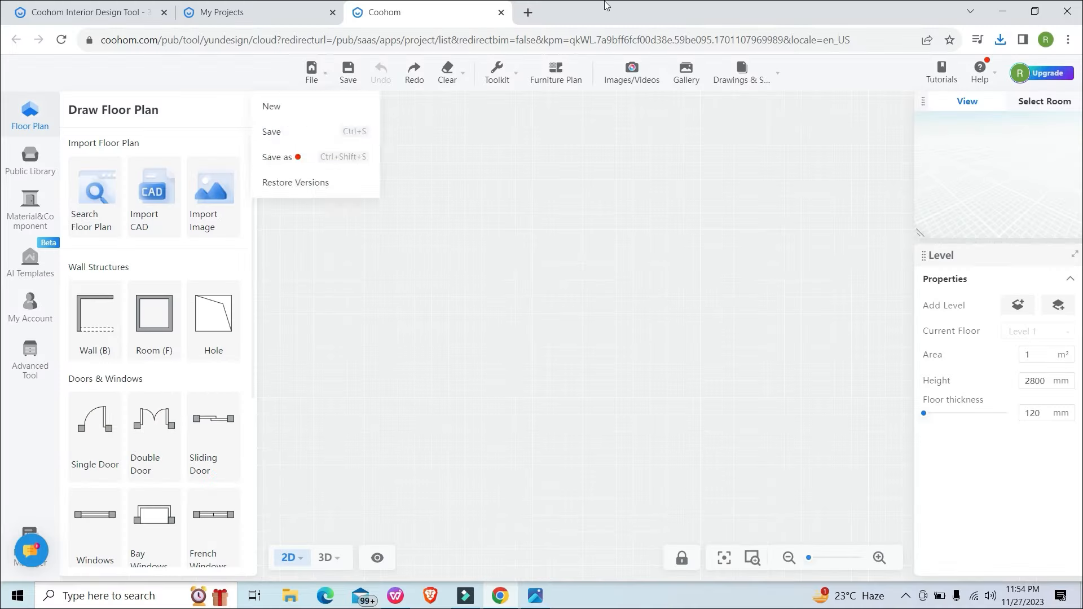
Import the plan image "WhatsApp Image 2023-11-27 at 11.53.59 PM" from Downloads and have its walls recognised automatically.
click(211, 201)
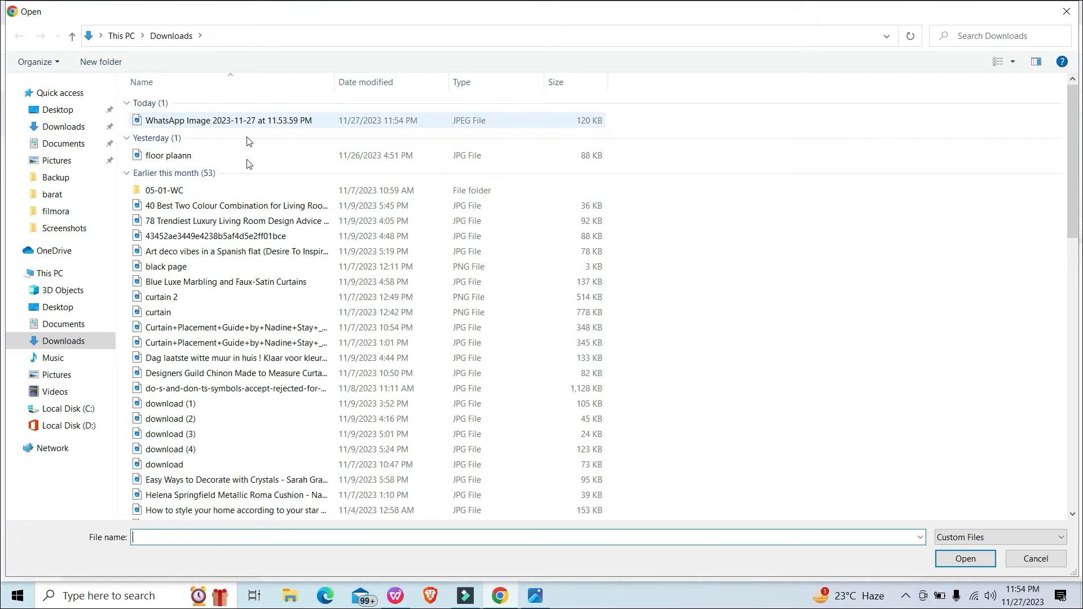
click(188, 121)
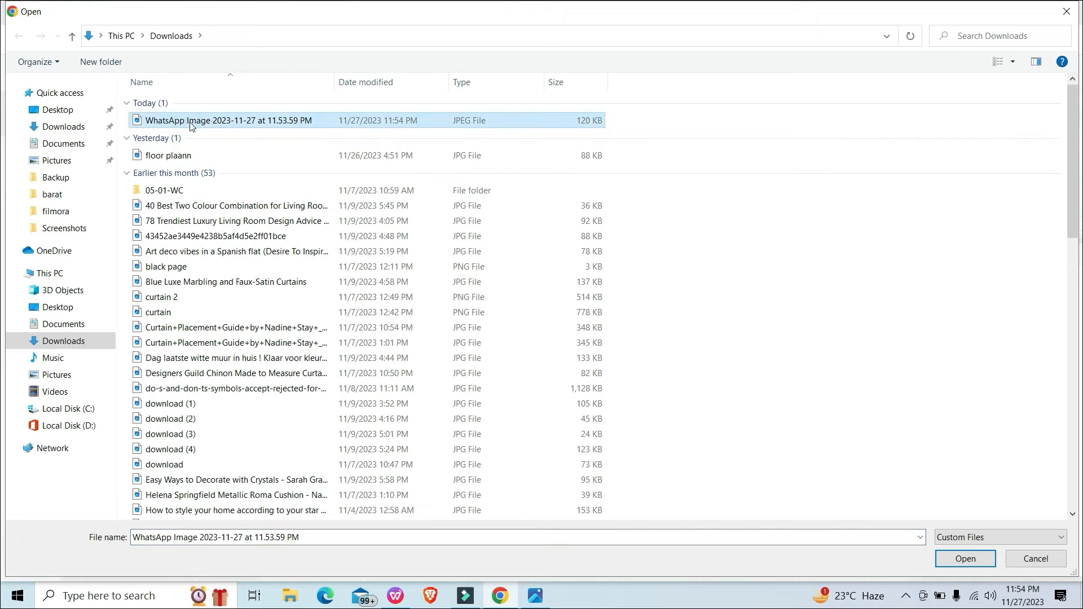
click(981, 563)
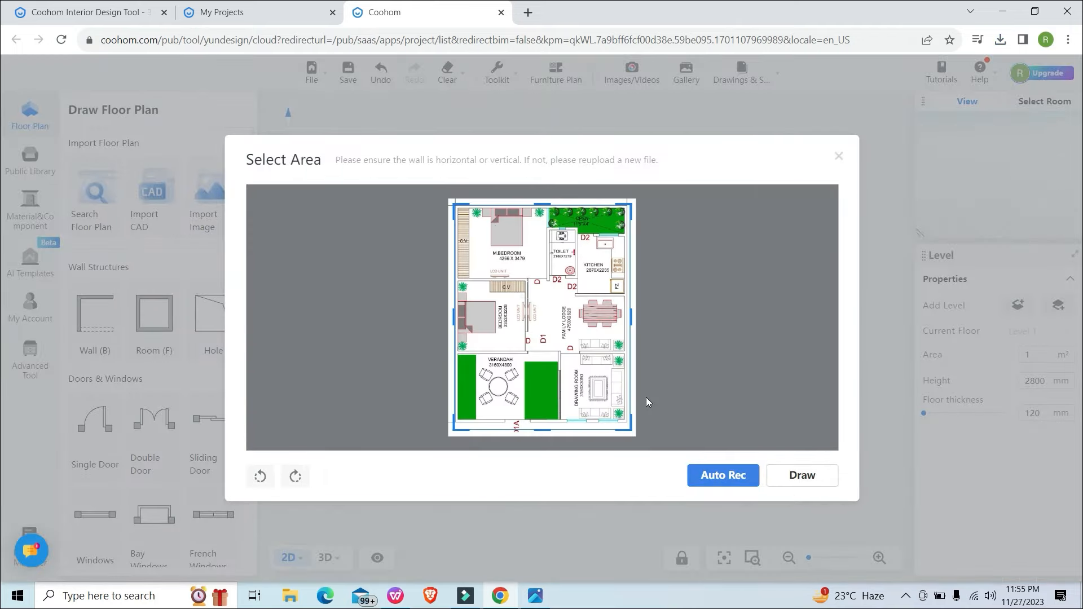
click(726, 478)
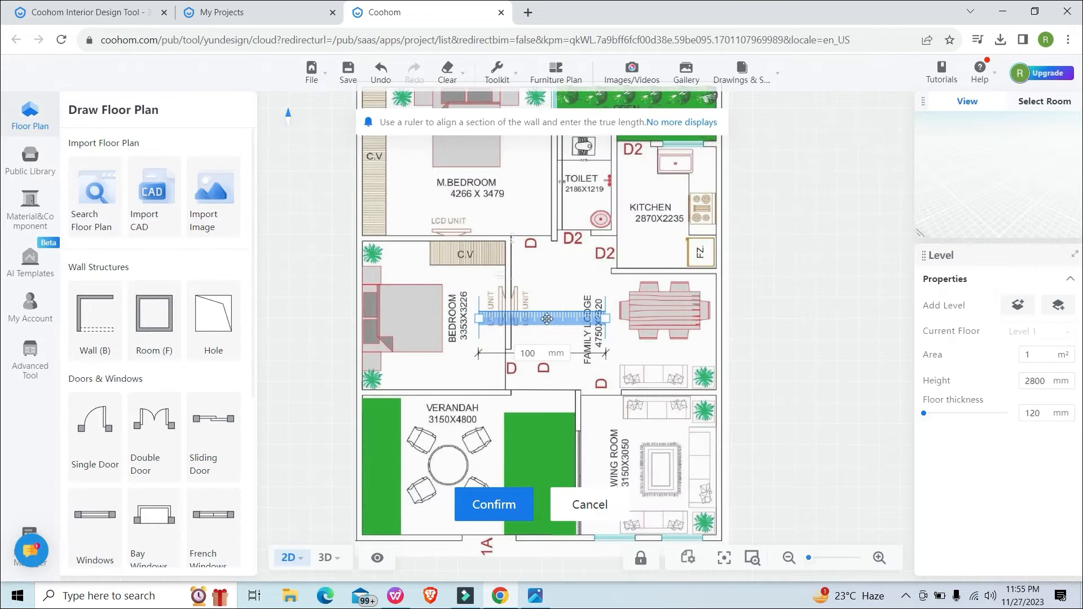
Span the scale ruler across the full width of the plan's upper outer wall and confirm the wall's true length.
drag(546, 319, 548, 425)
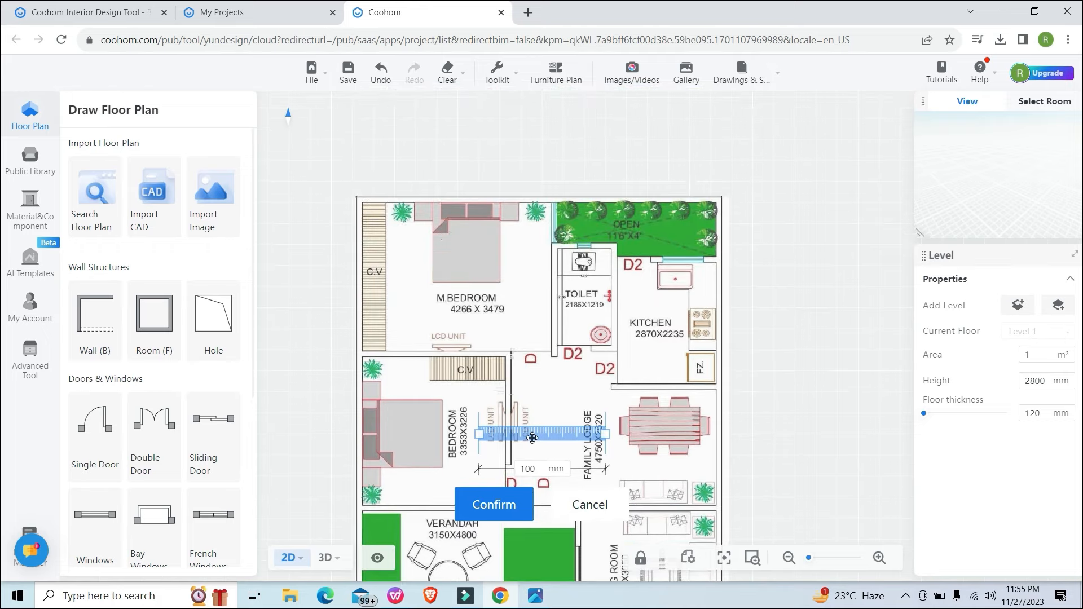
drag(532, 435, 409, 163)
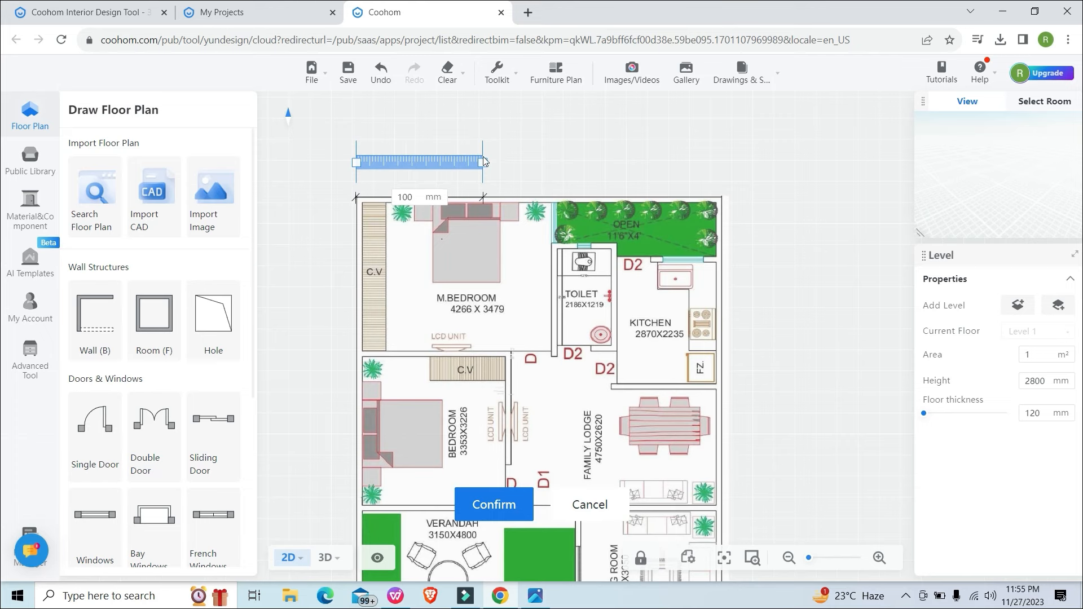
drag(482, 163, 721, 163)
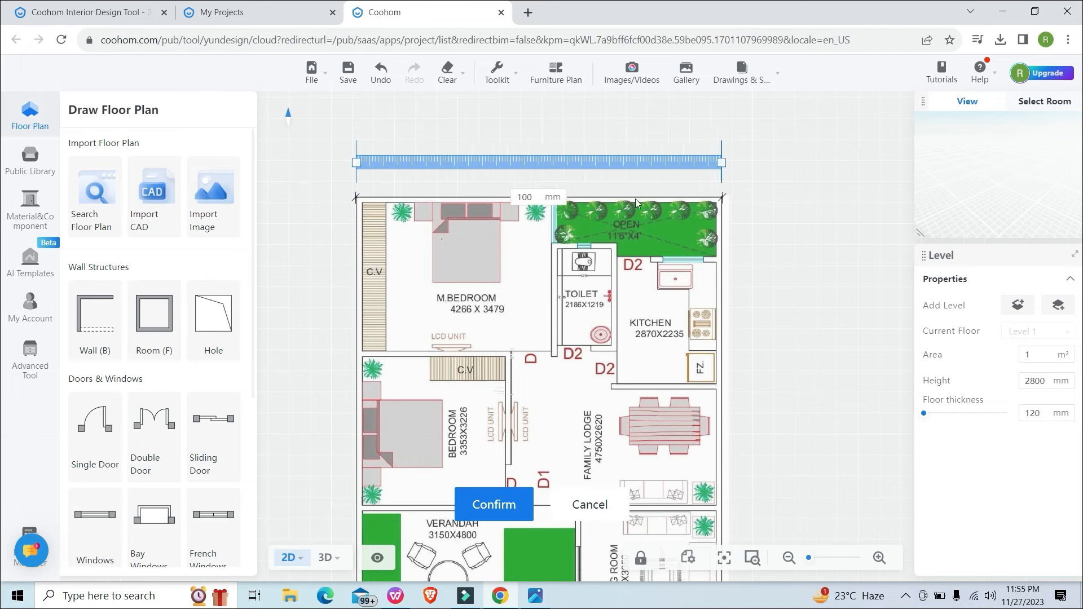
double_click(529, 198)
key(Return)
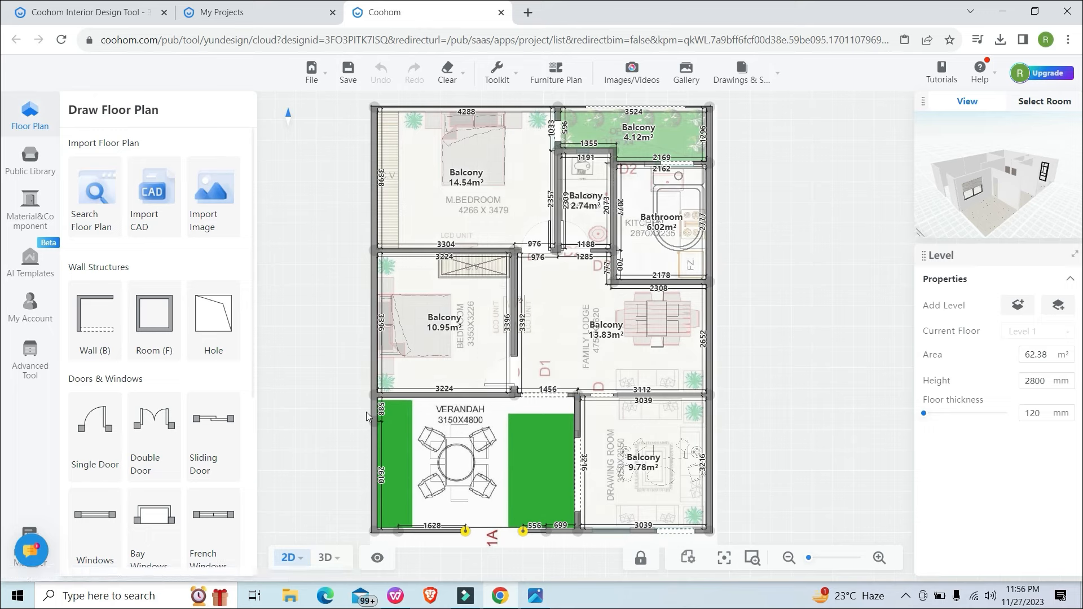
Inspect the generated walls, doors and windows in 3D from several angles, and return to the 2D floor view.
mouse_move(326, 567)
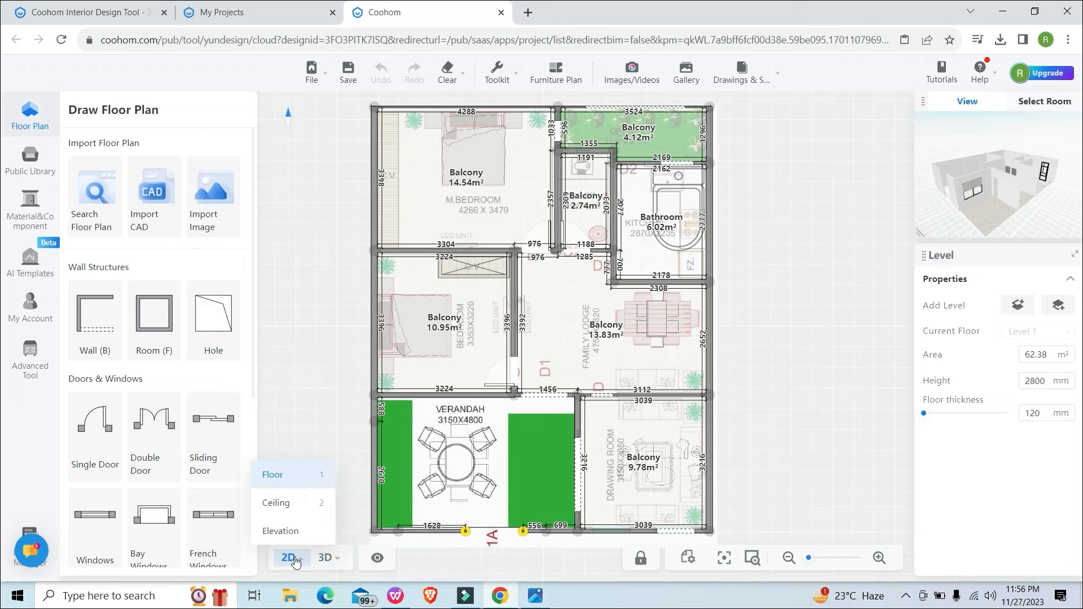
click(326, 558)
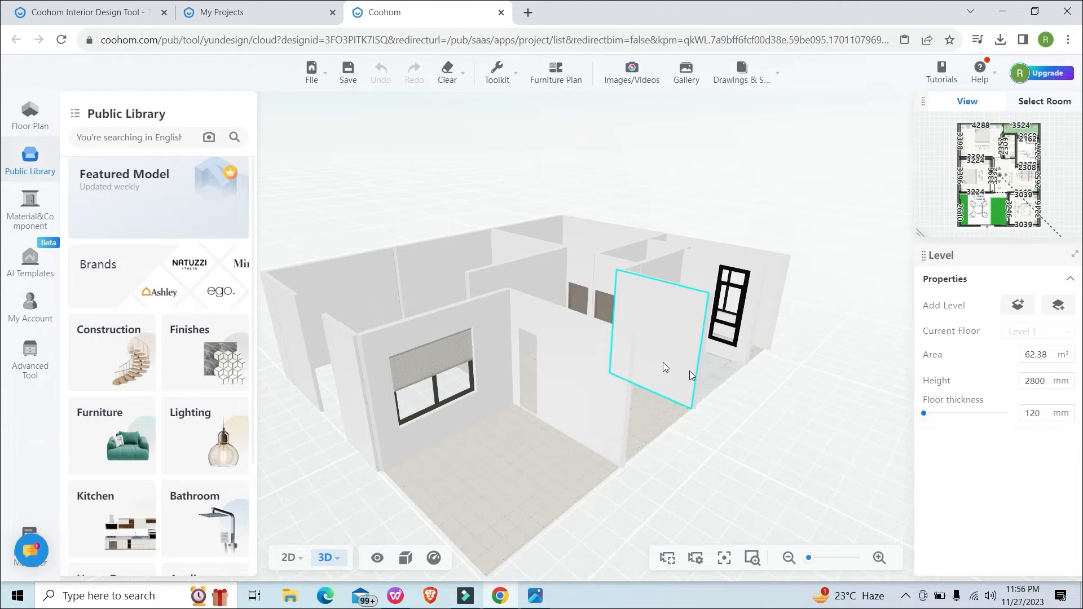
drag(718, 399, 376, 458)
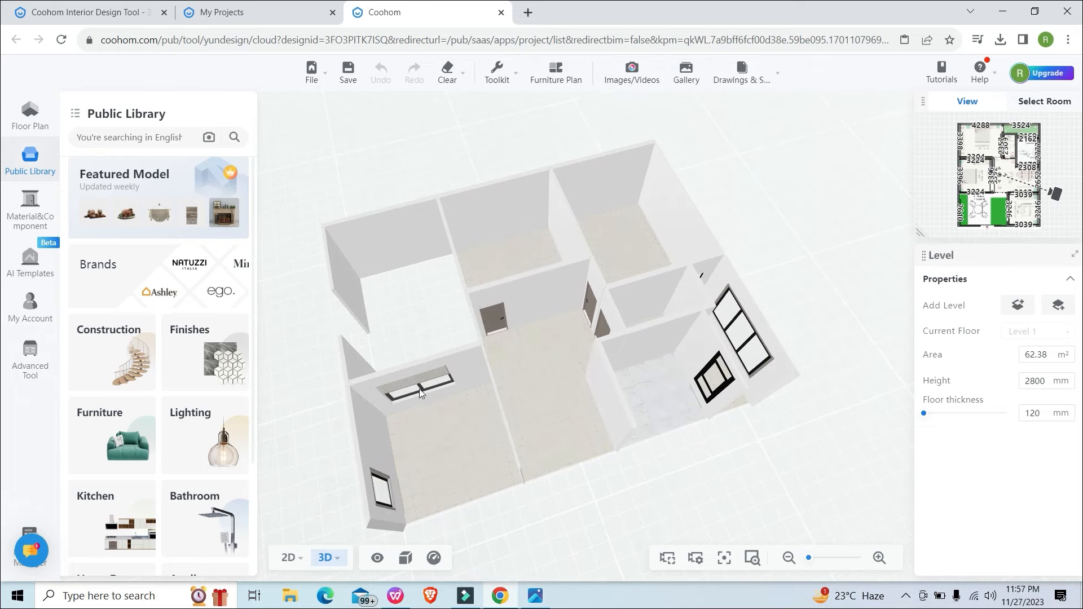
drag(520, 435, 454, 437)
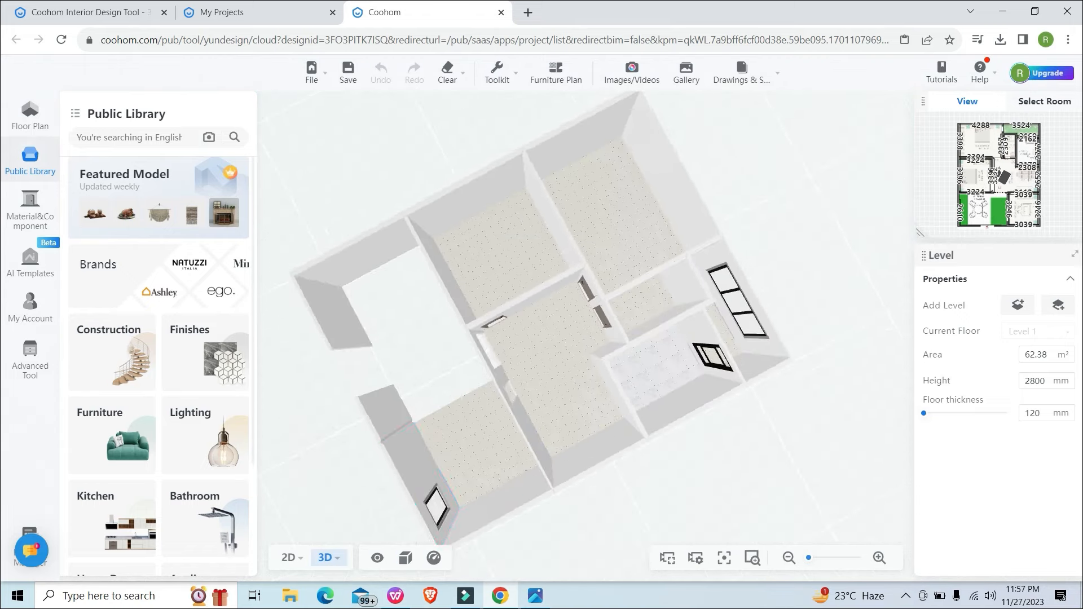
click(291, 558)
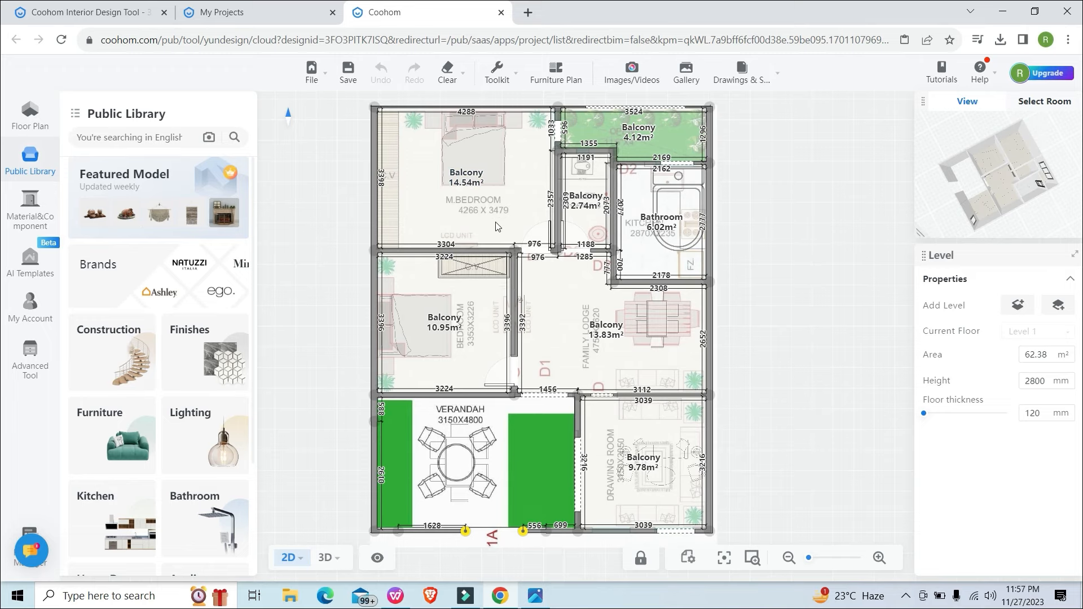
Set the thickness of the wall between the master bedroom and the open green balcony to 125 mm.
scroll(462, 145, up, 1)
drag(463, 144, 463, 236)
scroll(496, 297, up, 2)
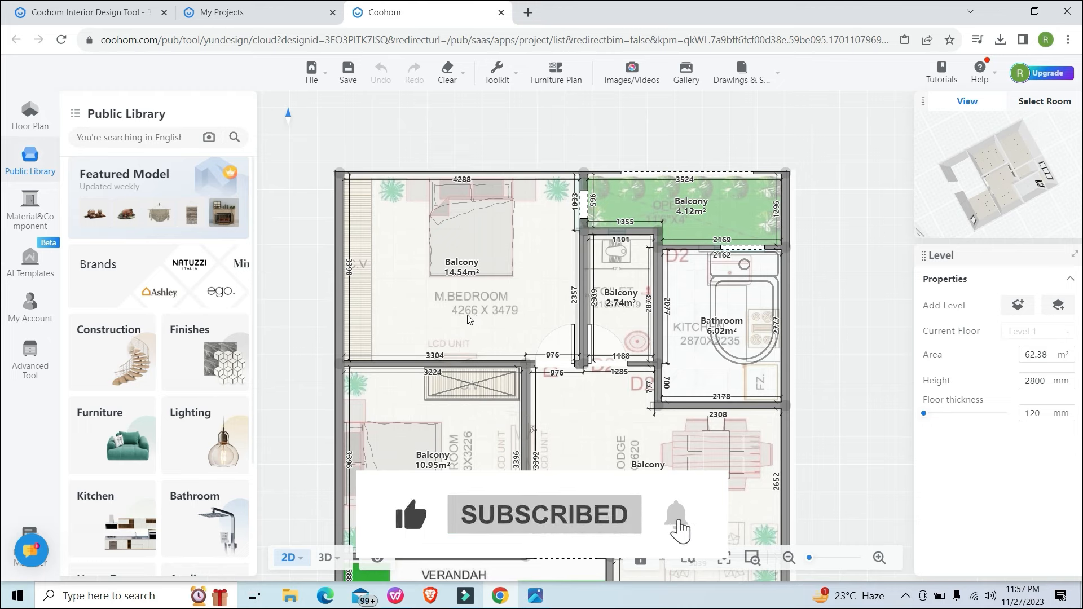
click(582, 250)
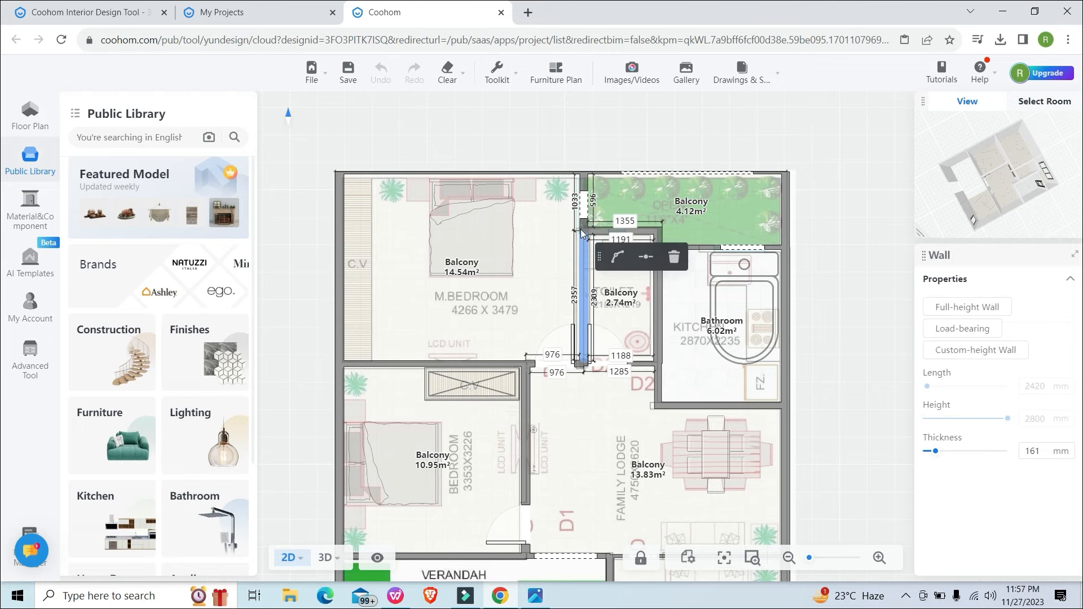
click(583, 181)
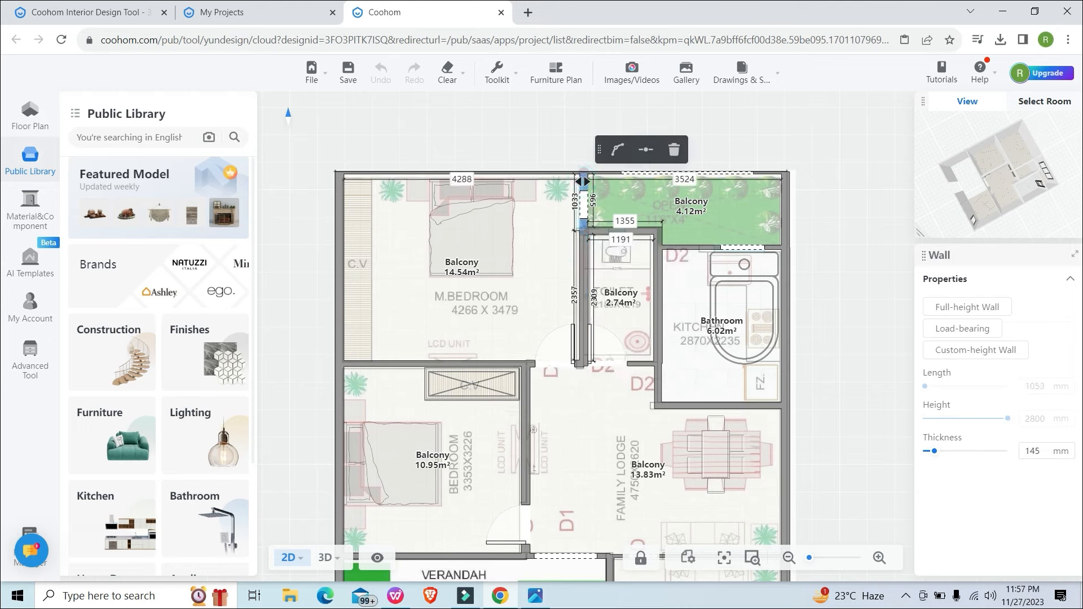
click(1045, 455)
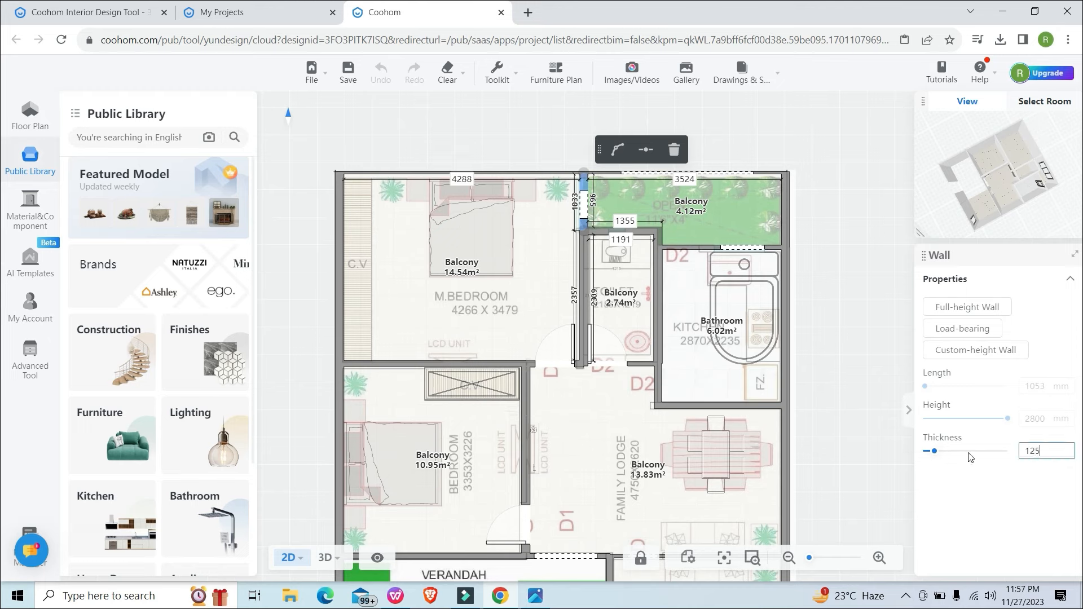
text(125)
key(Return)
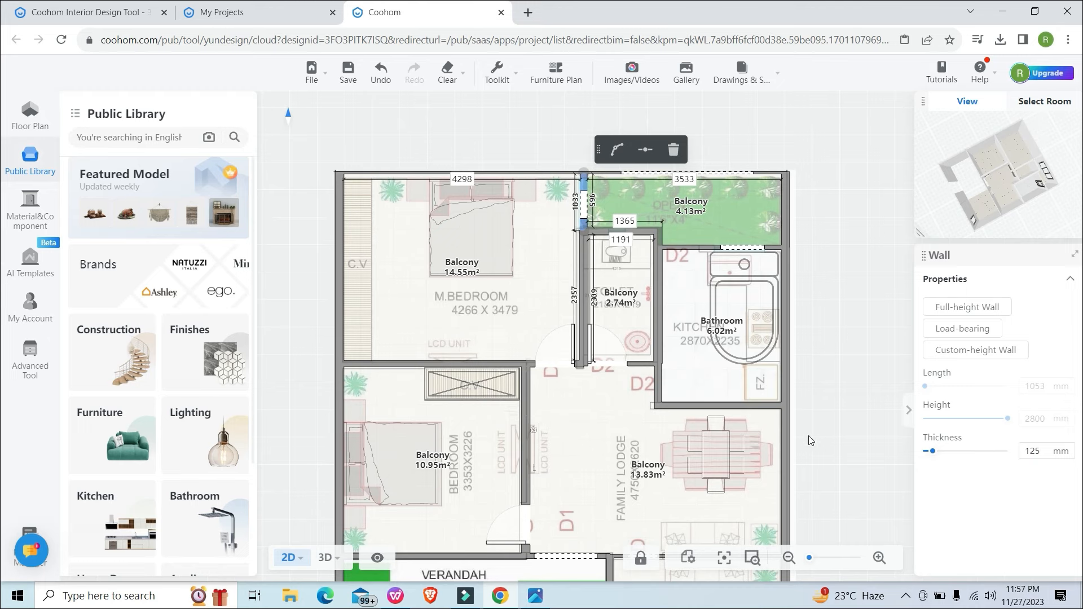
Set the thickness of the wall between the master bedroom and the toilet to 125 mm and clear the selection.
click(584, 311)
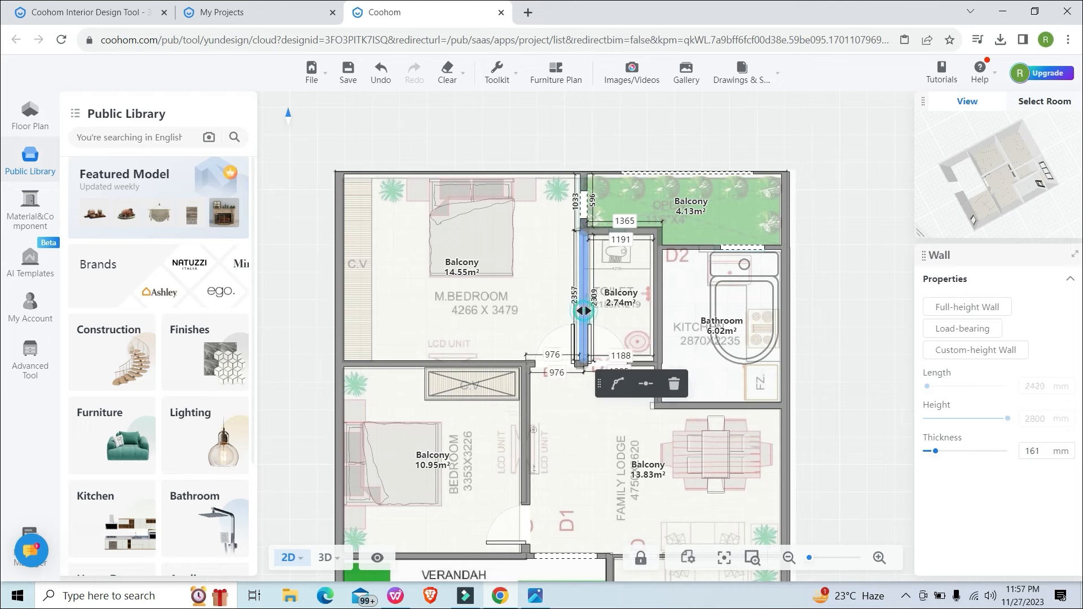
click(1040, 451)
text(12)
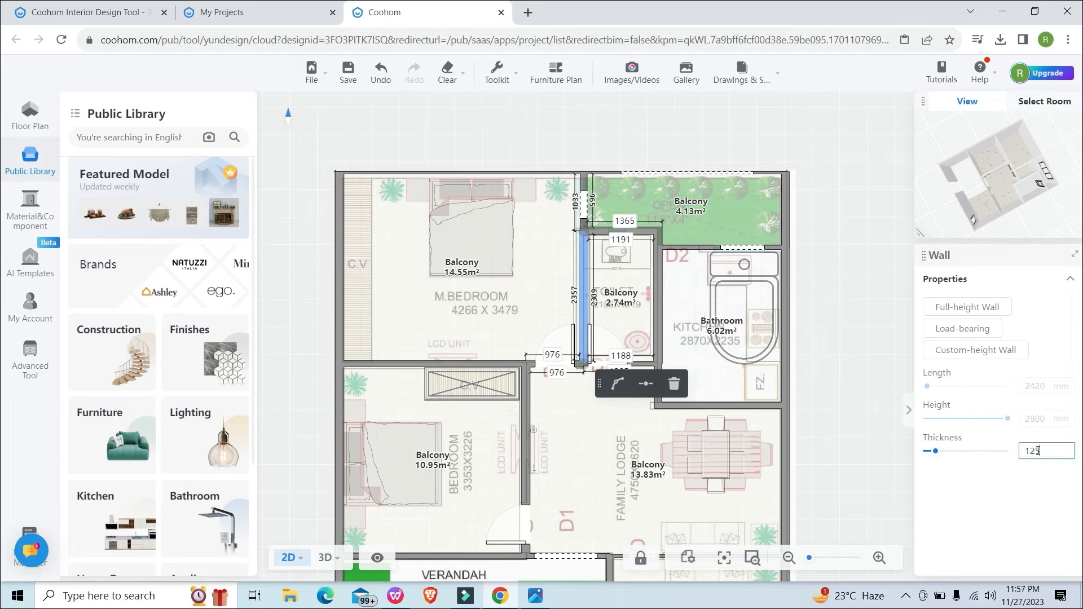
text(5)
key(Return)
click(554, 319)
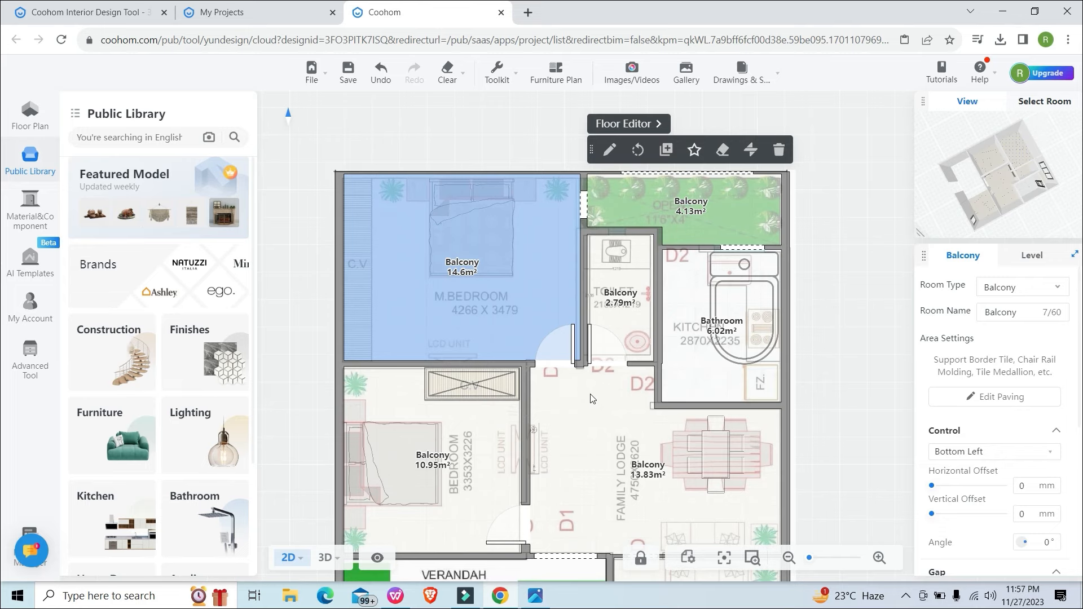
click(590, 414)
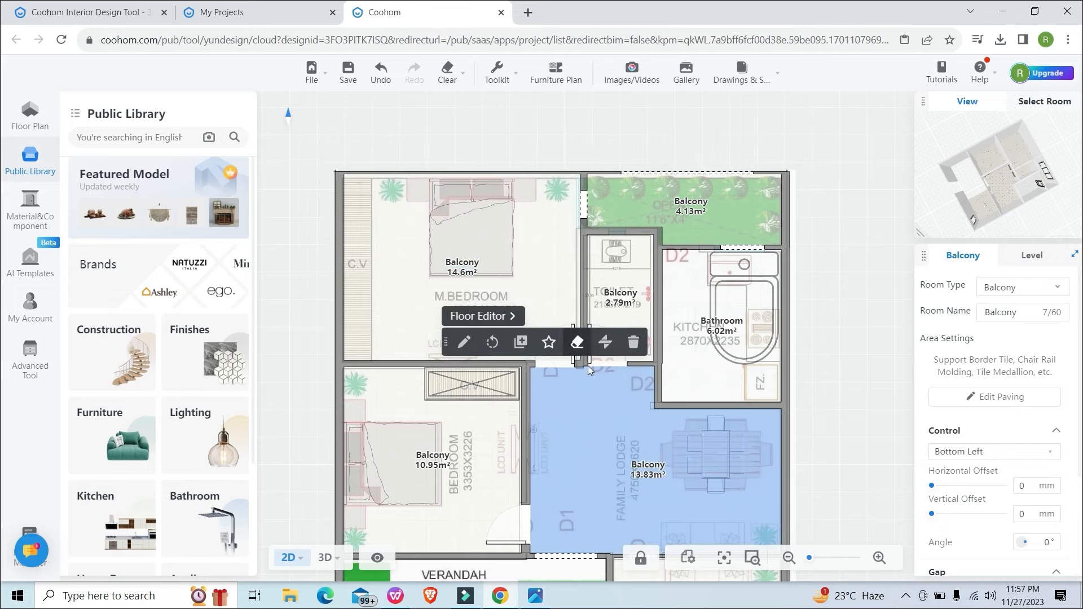
click(825, 309)
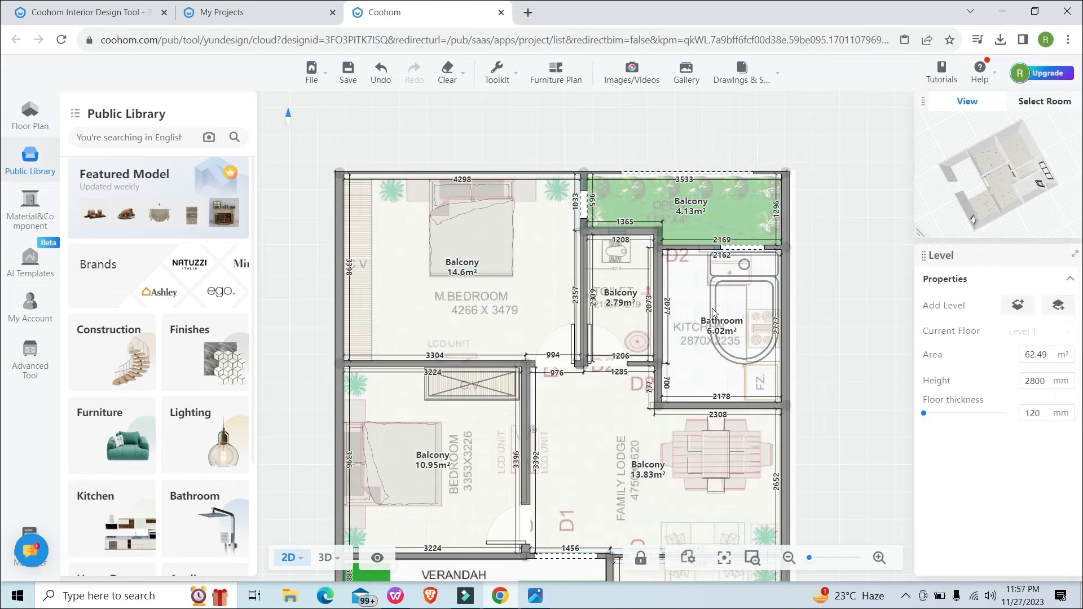
Check the thicknesses of the toilet's walls on the open balcony side and the master bedroom side.
click(612, 230)
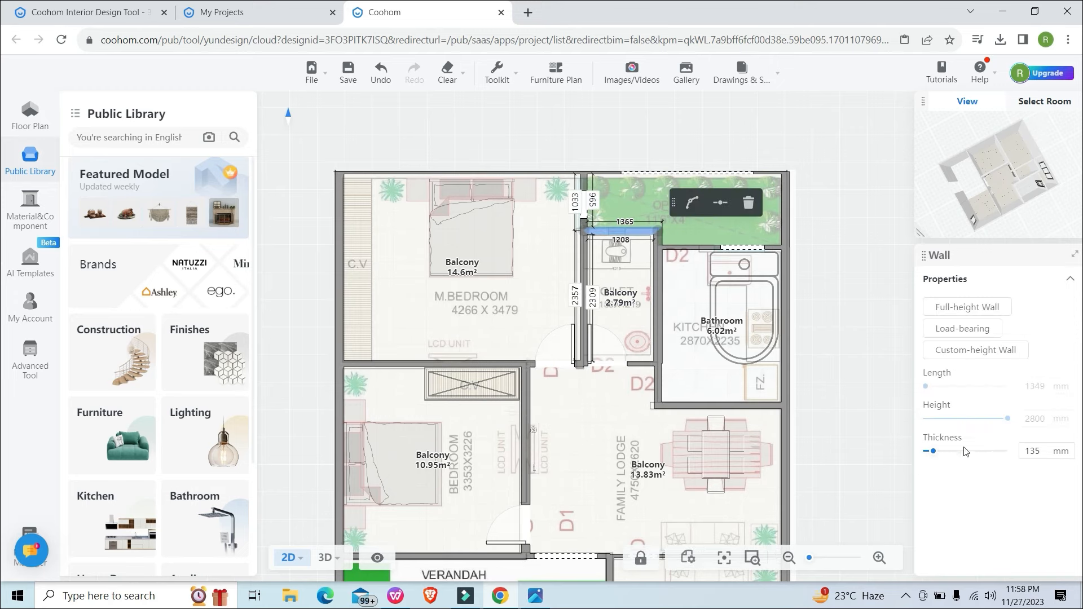
scroll(617, 241, up, 2)
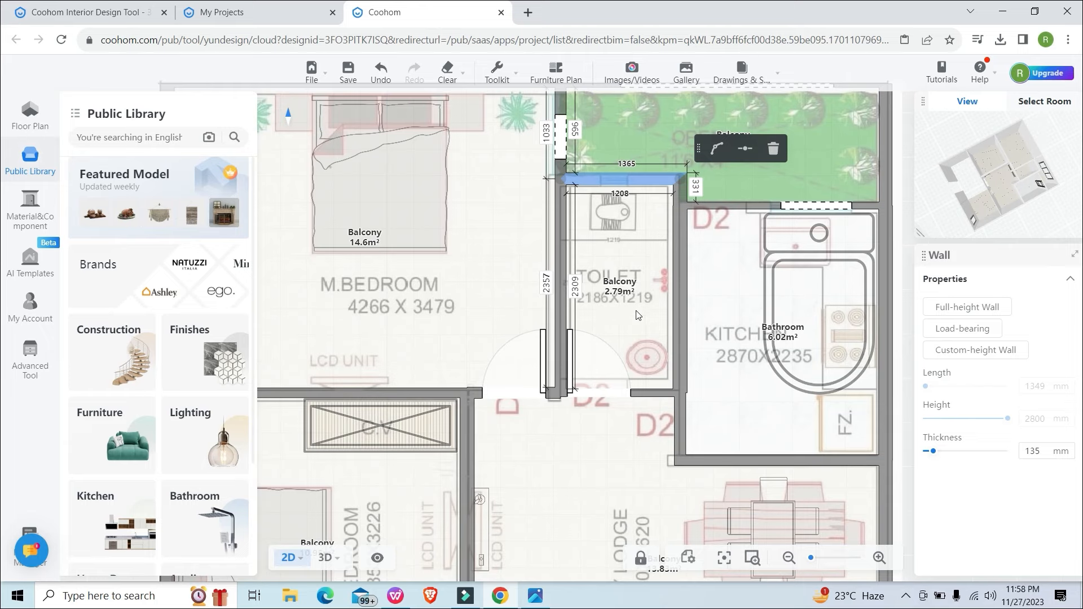
click(713, 321)
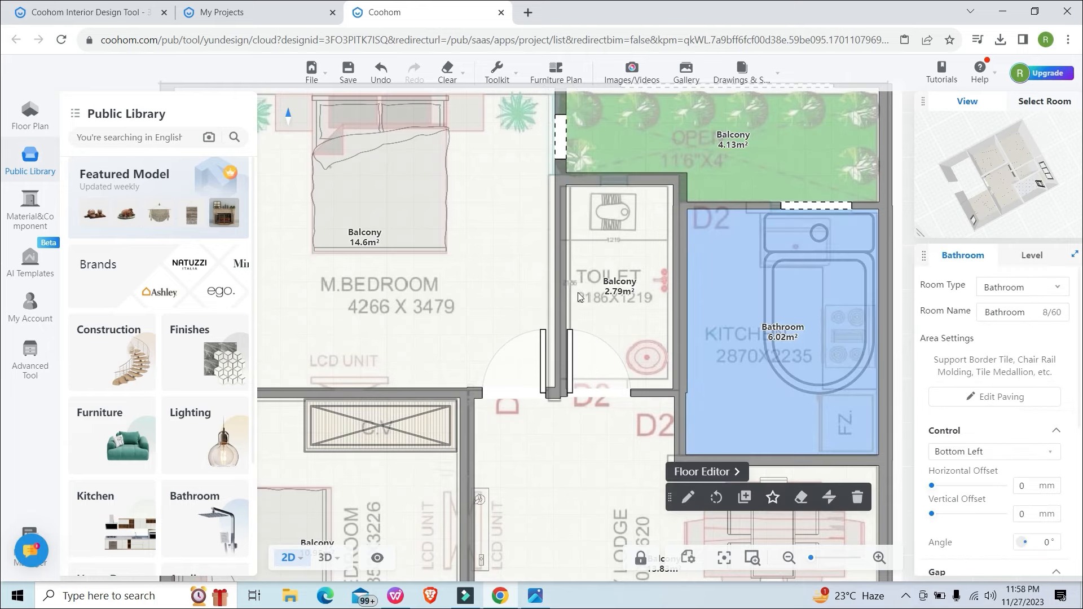
click(593, 302)
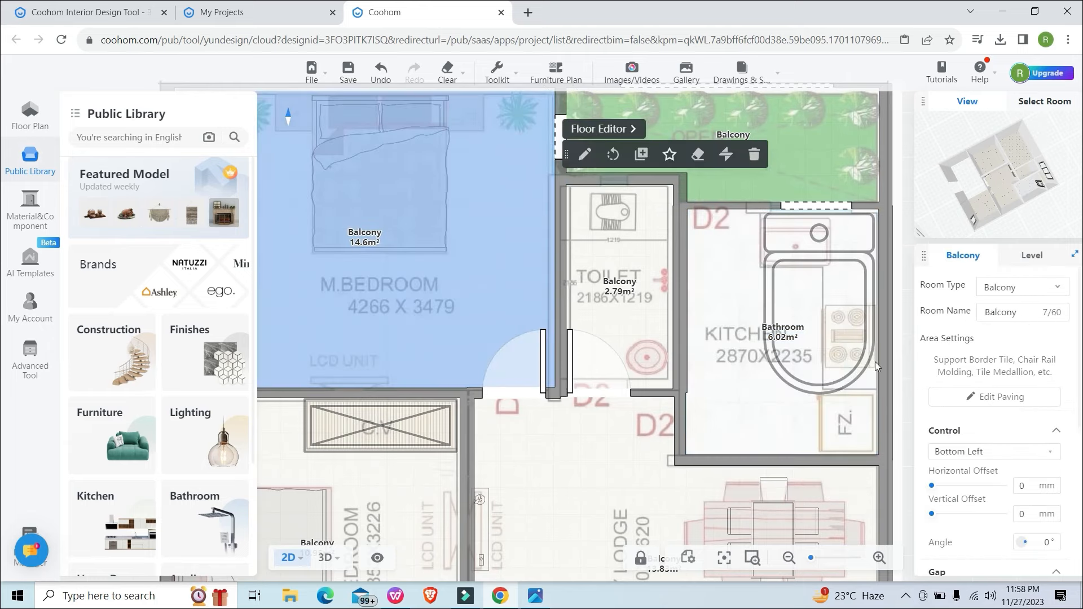
click(903, 334)
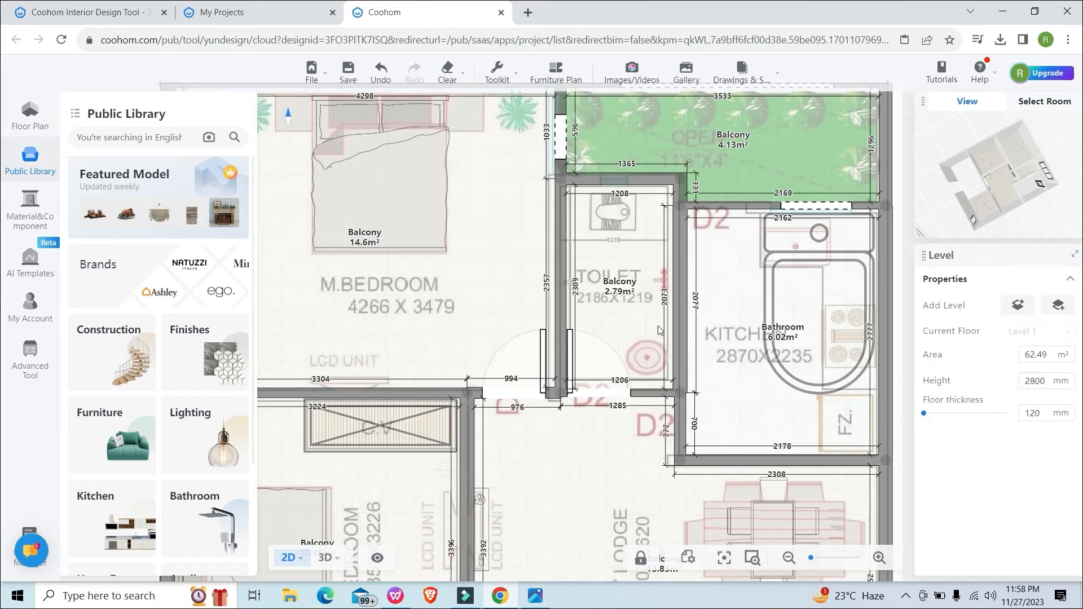
click(561, 290)
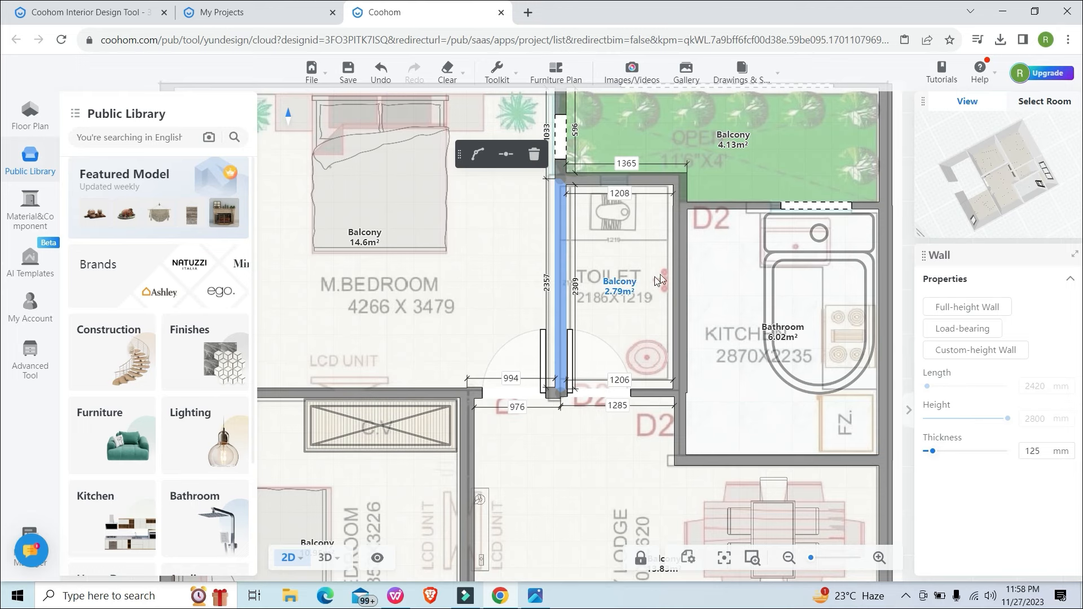
Set the thickness of the wall between the toilet and the kitchen to 150 mm.
click(679, 272)
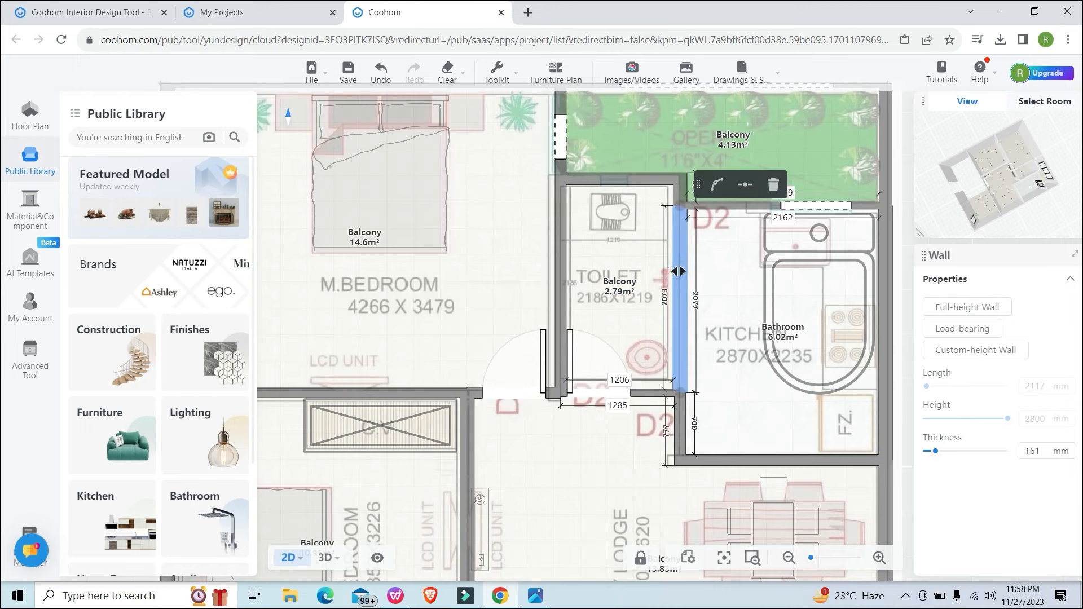
click(1048, 452)
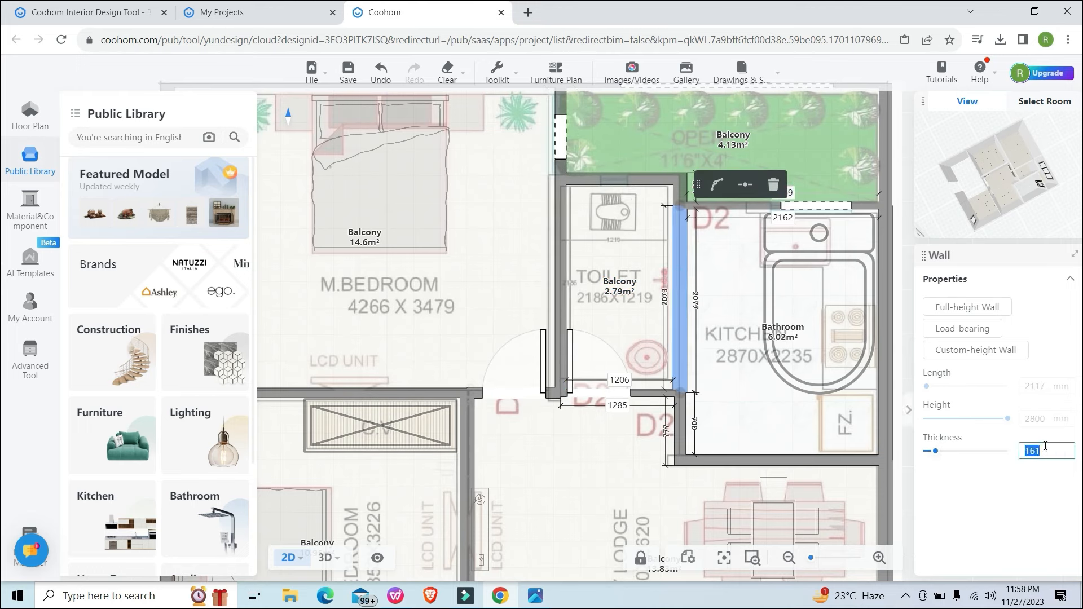
key(Return)
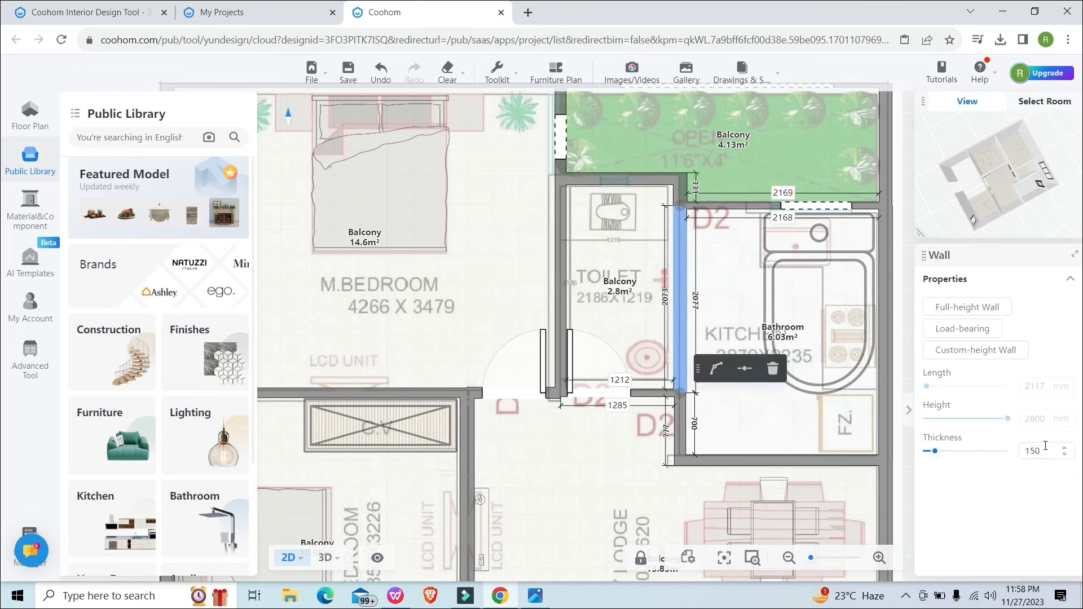
Set the toilet wall facing the open balcony to 125 mm thick and nudge it to match the underlying plan.
click(636, 178)
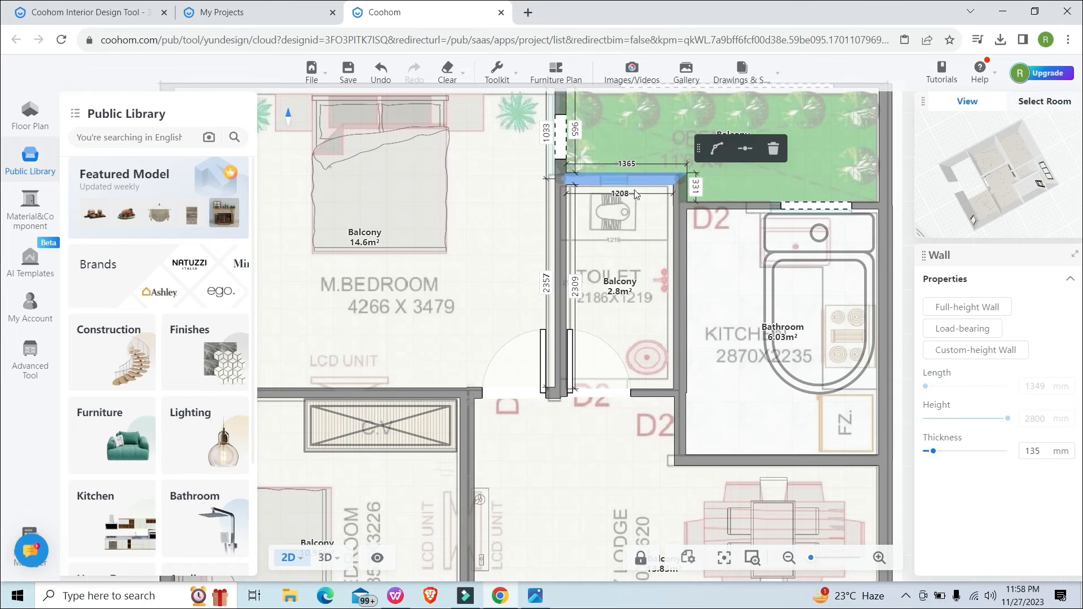
click(1031, 450)
key(Return)
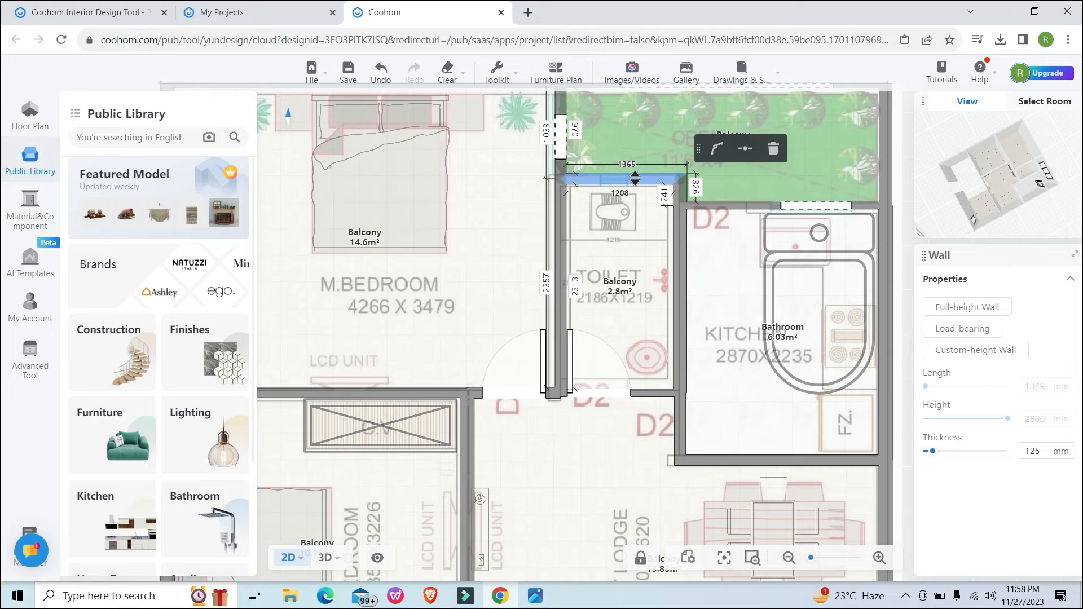
scroll(634, 178, up, 4)
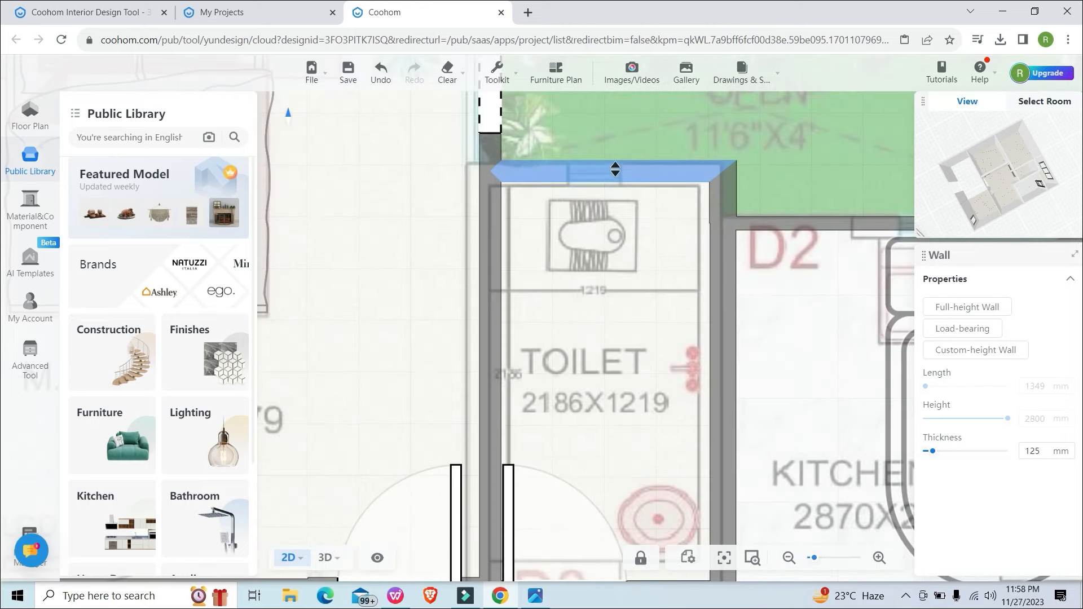
drag(644, 184, 643, 171)
scroll(723, 257, down, 4)
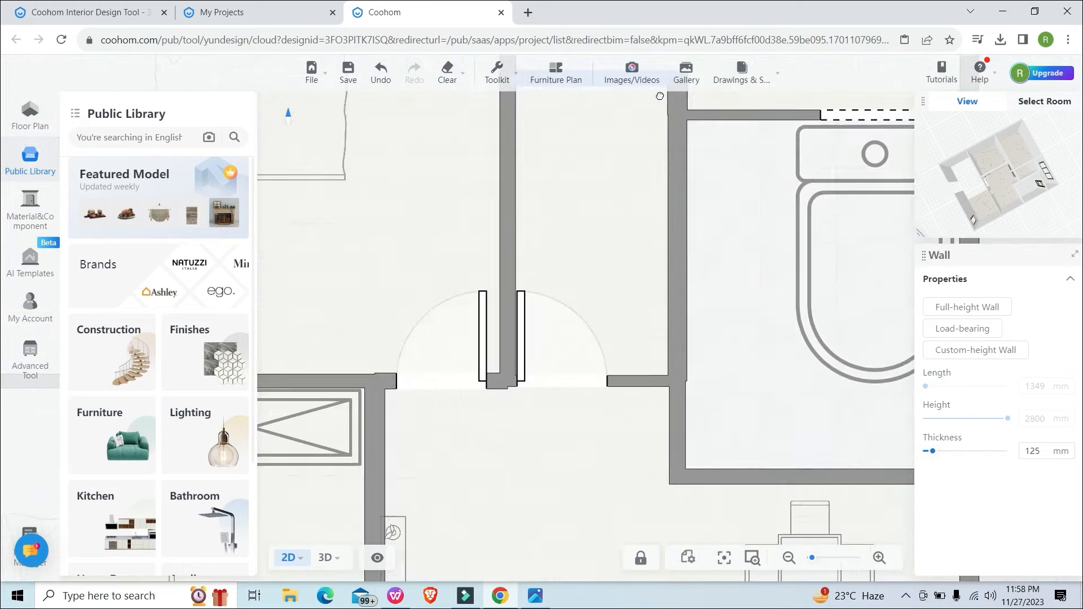
Set the thickness of the kitchen's short side wall beside the family lodge to 150 mm and clear the selection.
click(681, 342)
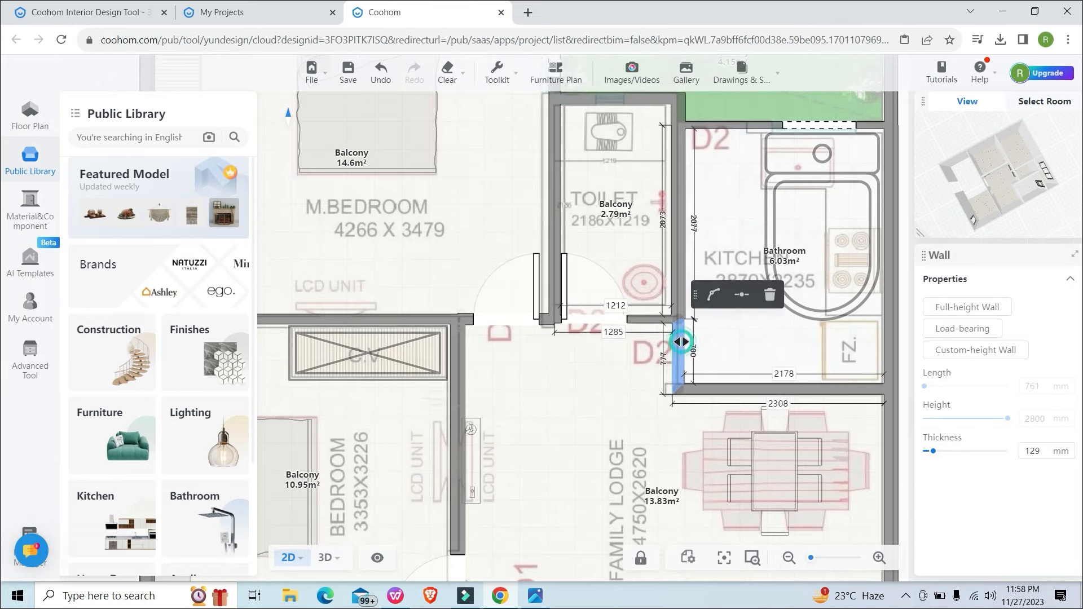
double_click(1037, 451)
text(150)
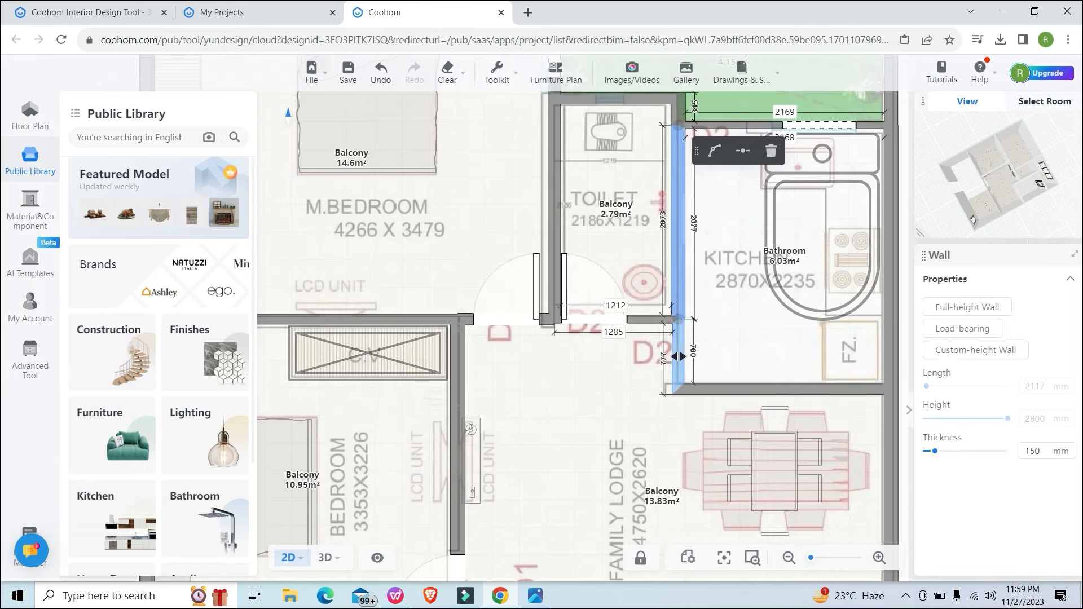
key(Return)
click(747, 349)
Set the thickness of the wall between the kitchen and the family lodge's dining area to 125 mm.
scroll(790, 350, down, 2)
click(804, 184)
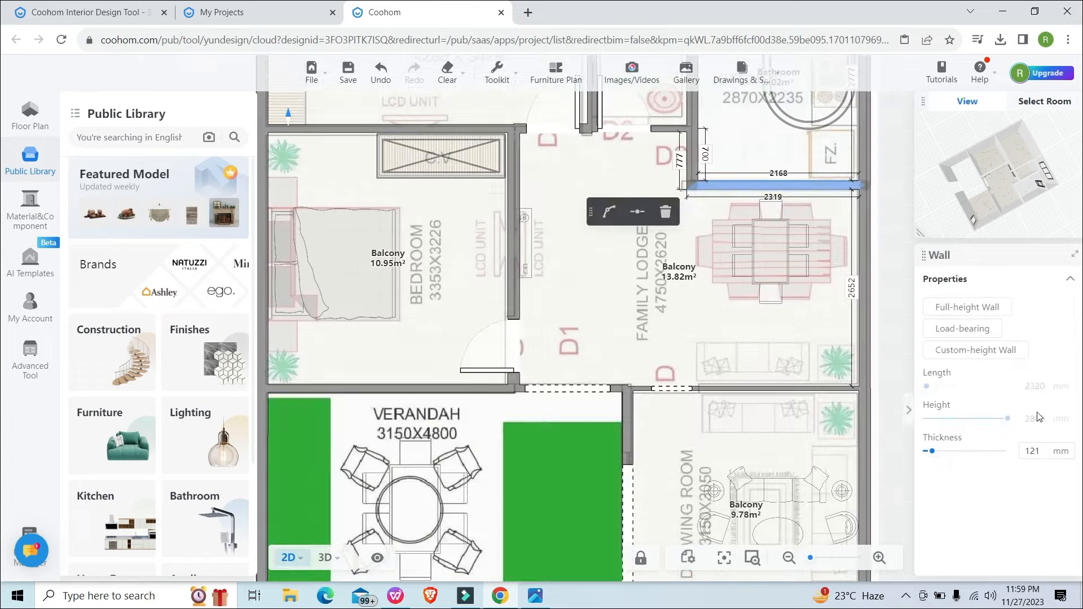
double_click(1037, 452)
text(125)
key(Return)
Set the thickness of the wall between the family lodge and the drawing room to 125 mm.
scroll(709, 314, down, 1)
scroll(721, 388, up, 5)
click(717, 368)
double_click(1031, 451)
text(125)
key(Return)
Set the wall between the verandah and the drawing room and the drawing room's front wall to 125 mm thick.
scroll(643, 341, down, 3)
click(492, 206)
text(125)
click(632, 455)
double_click(1034, 452)
text(125)
key(Return)
Adjust the thickness of the drawing room's outer walls and set the verandah's short front wall end segment to 150 mm.
click(453, 453)
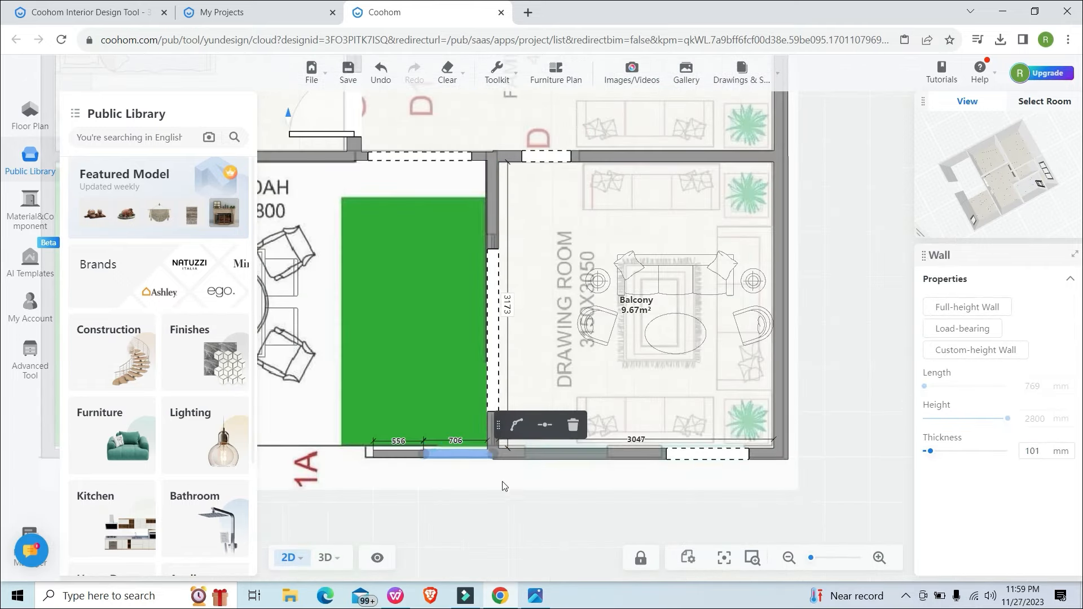
click(542, 454)
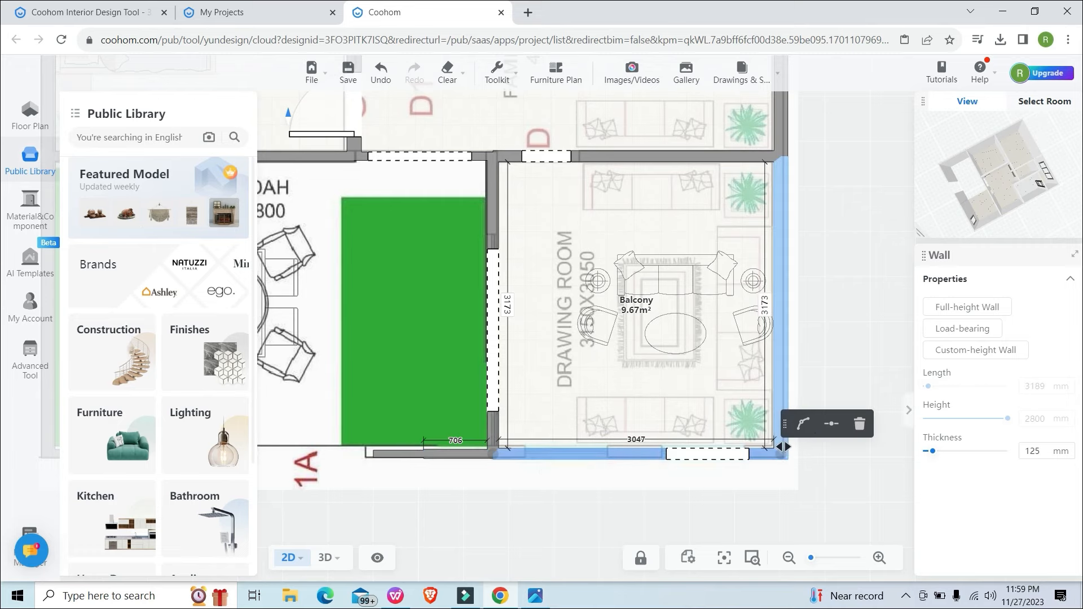
double_click(1033, 451)
text(2)
key(Return)
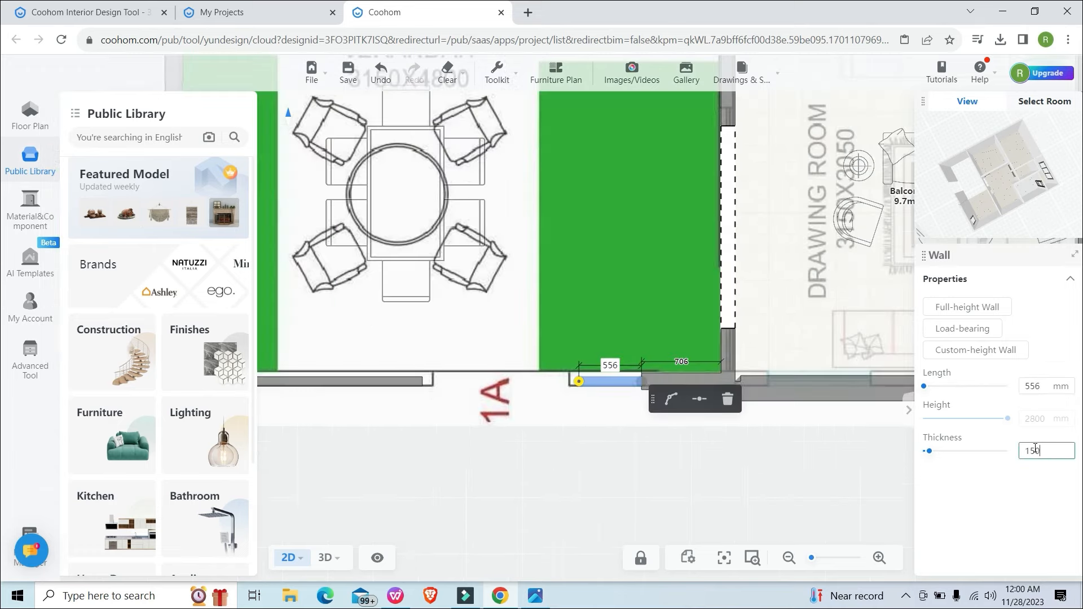
key(Return)
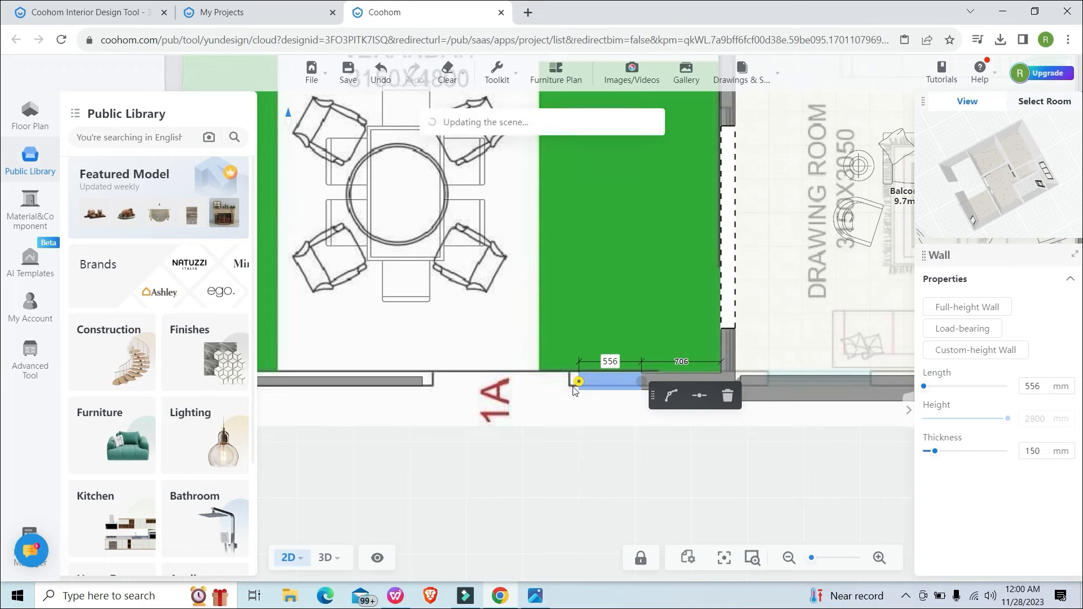
Extend the verandah's front wall to the outer side wall to enclose the room, and check the side wall's thickness.
click(581, 384)
scroll(598, 395, down, 3)
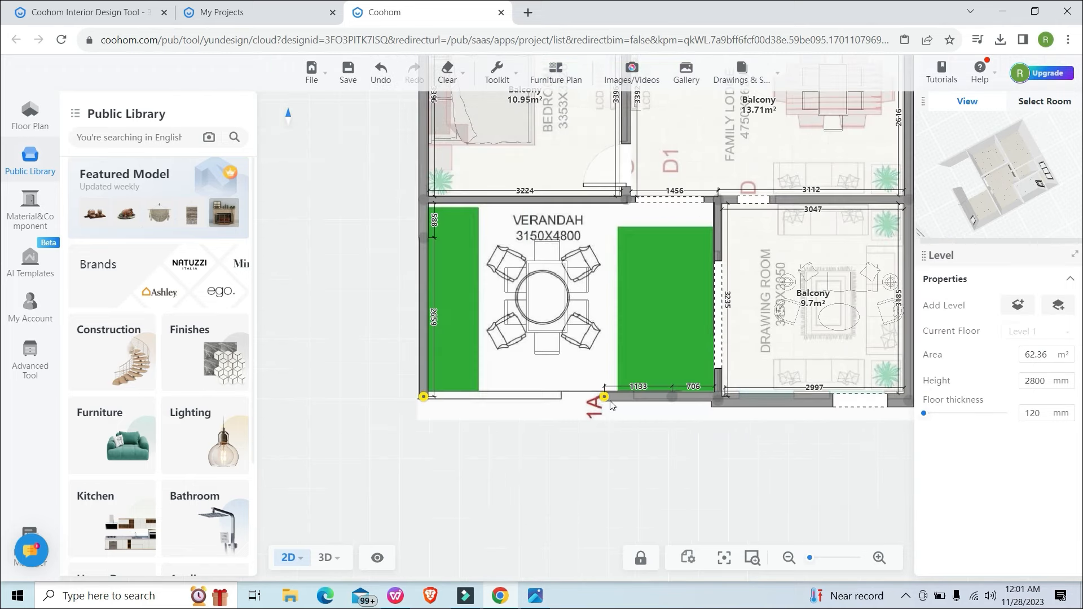
click(604, 398)
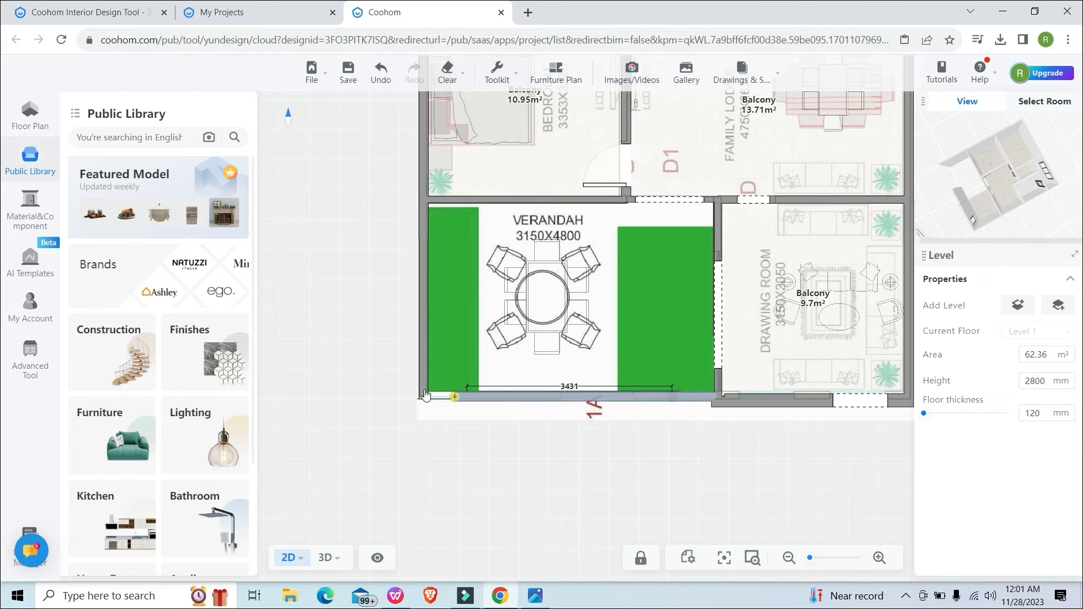
drag(410, 399, 403, 399)
click(418, 404)
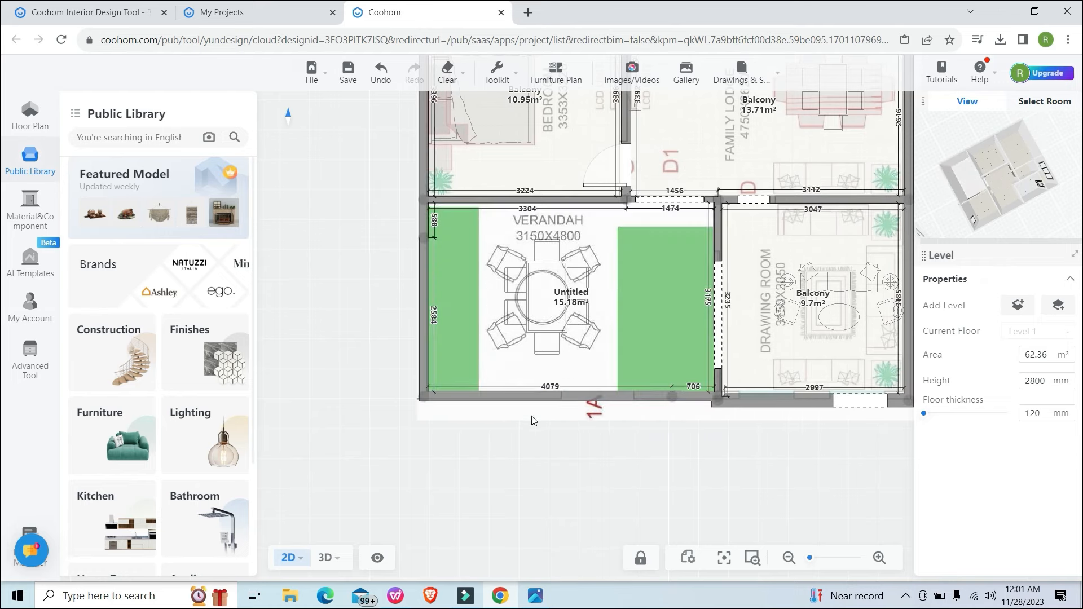
click(422, 341)
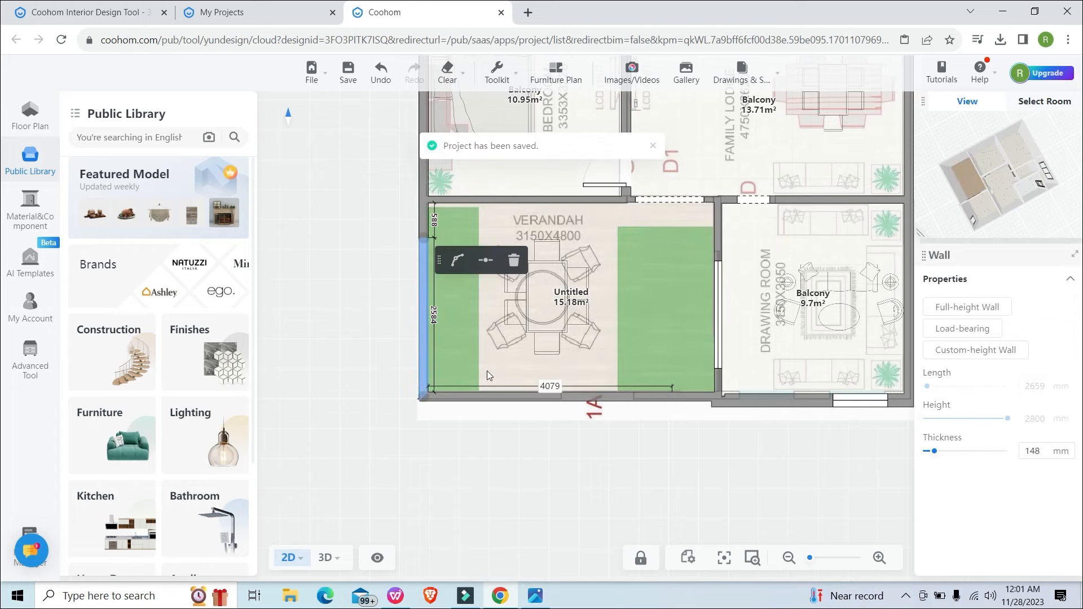
click(467, 469)
Place a double door in the verandah's front wall at the 1A mark of the plan.
scroll(665, 417, down, 2)
scroll(642, 431, up, 4)
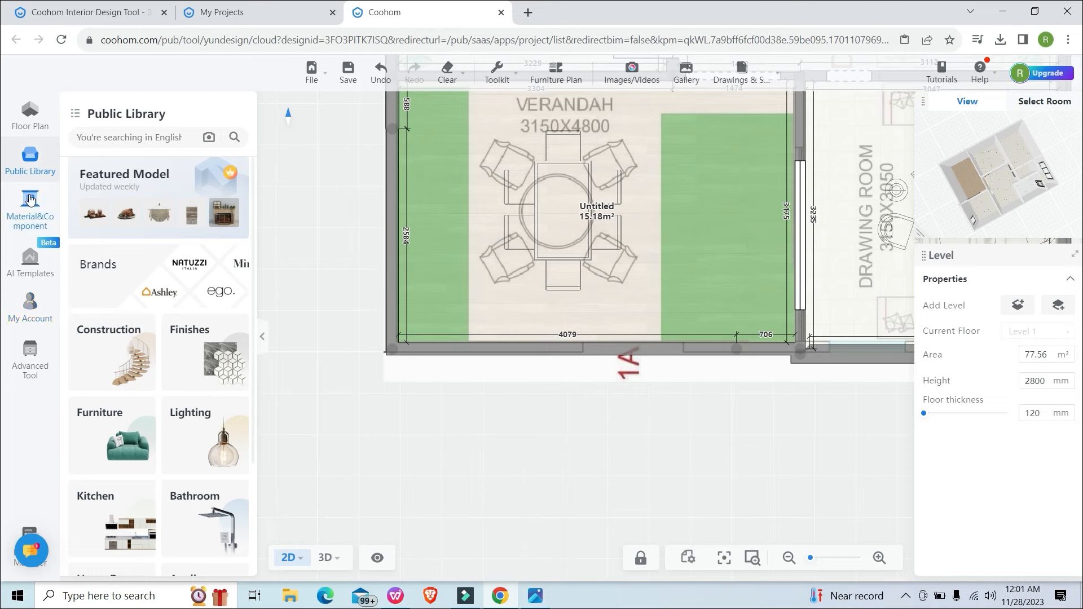
click(30, 115)
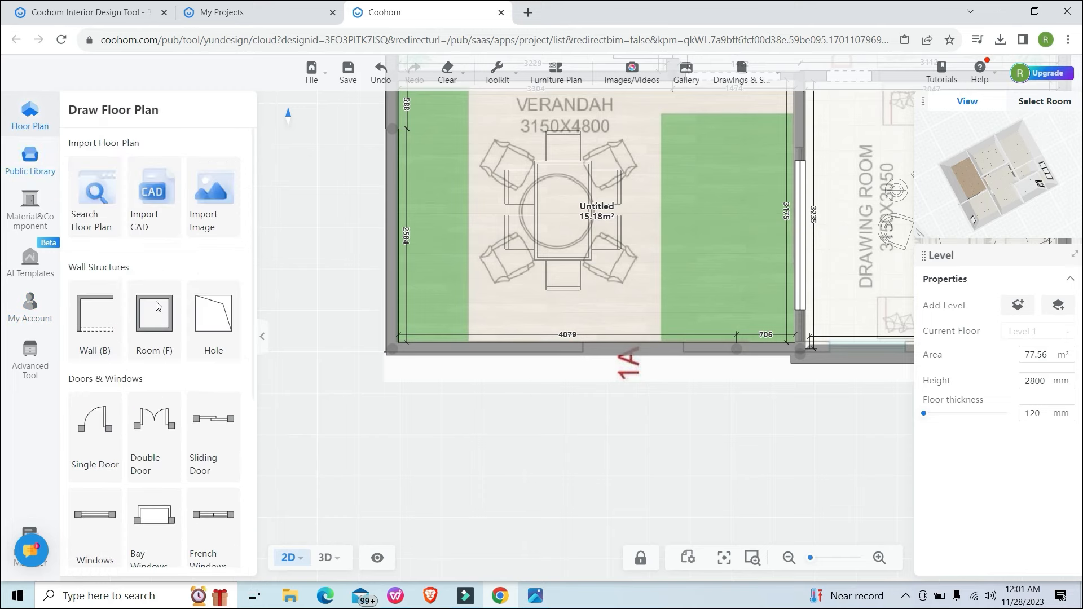
scroll(120, 394, down, 1)
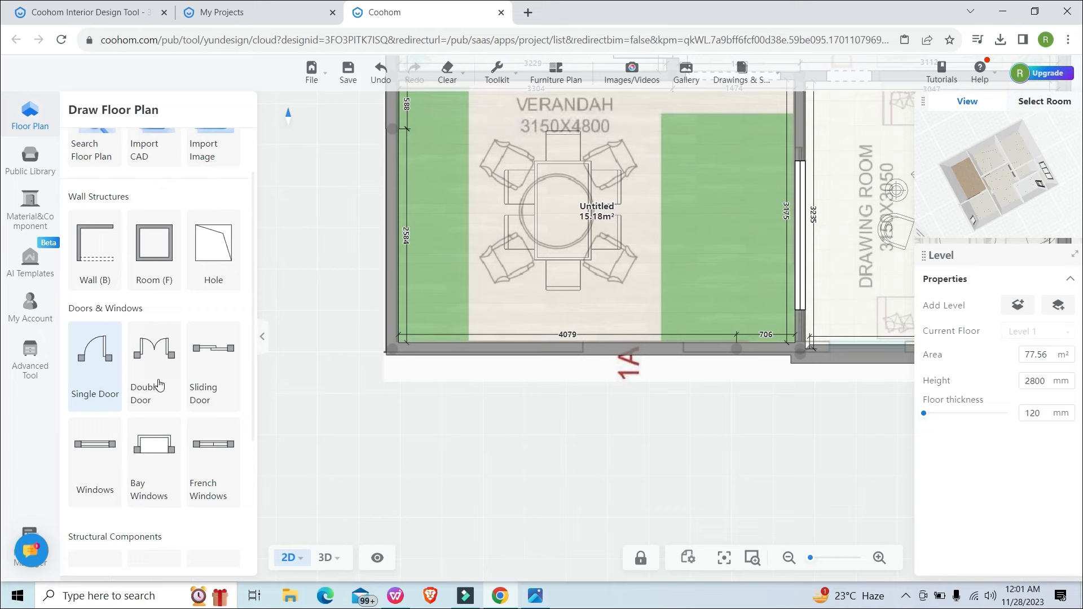
scroll(144, 400, up, 1)
click(150, 436)
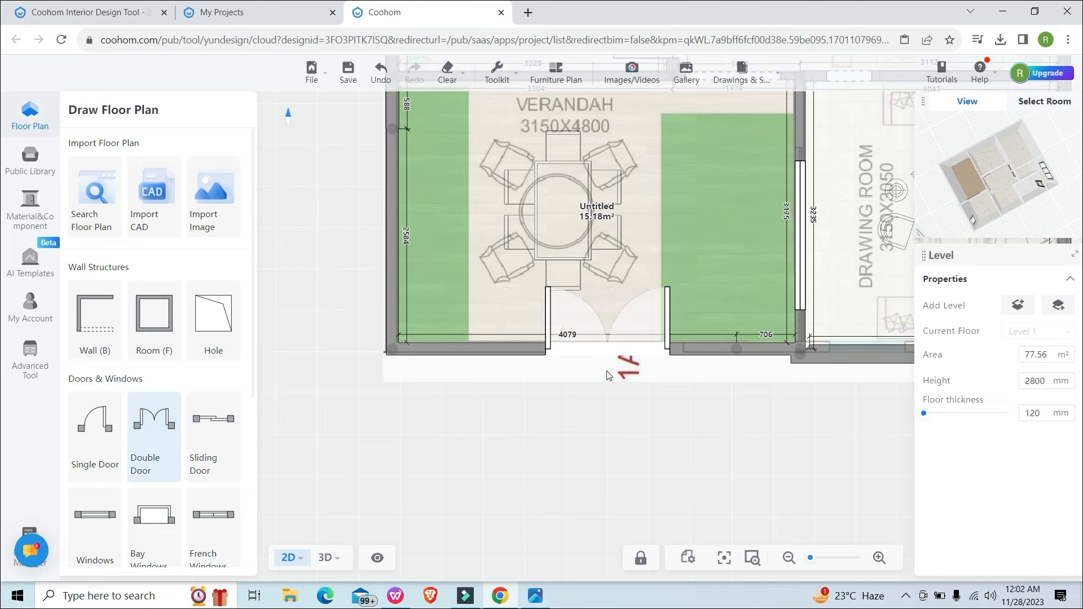
click(624, 369)
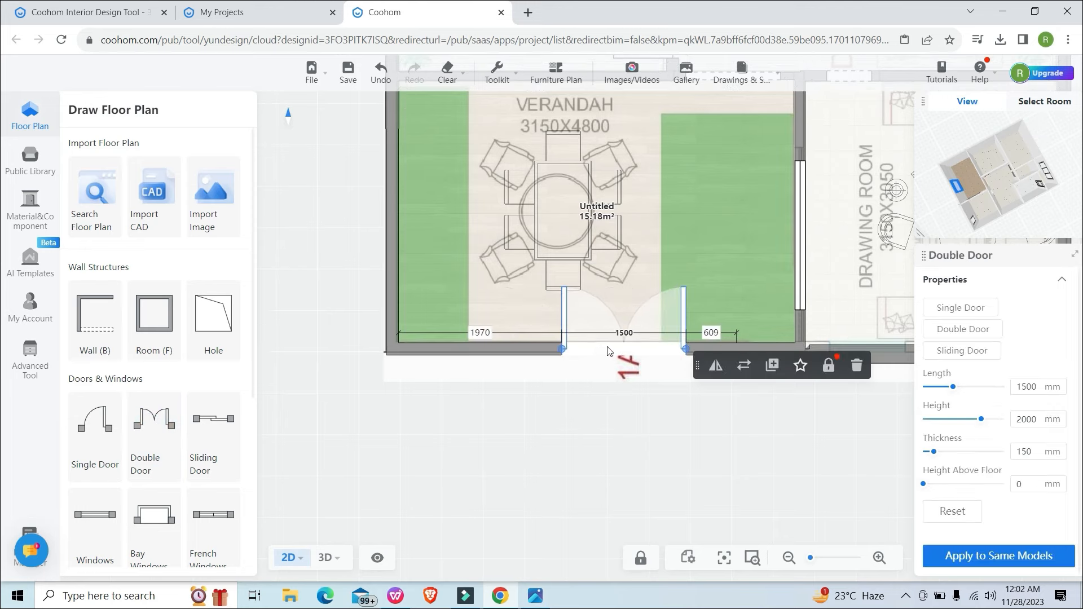
click(587, 383)
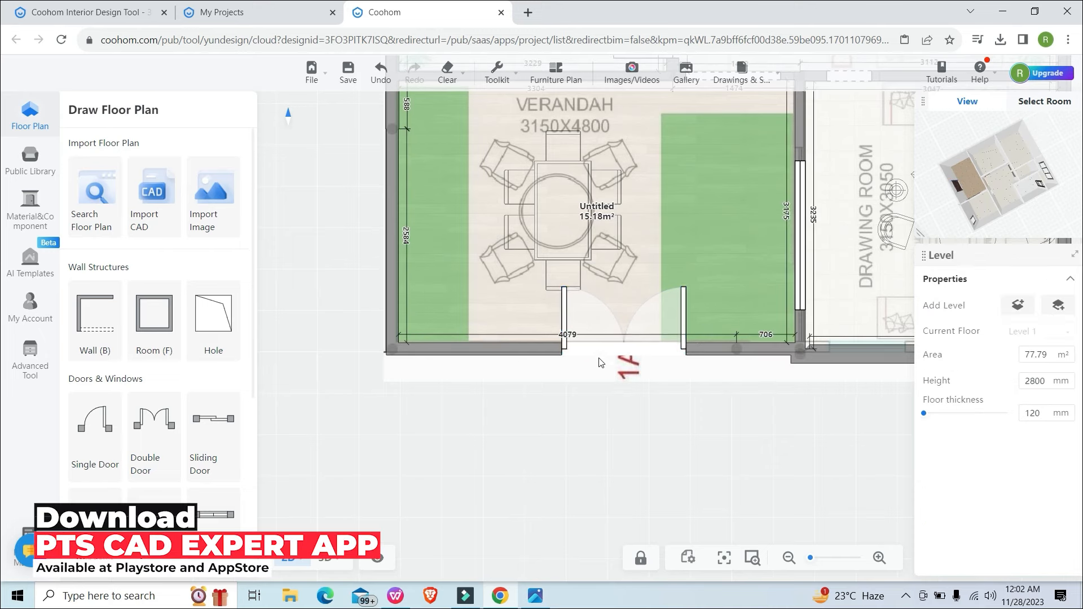
Set the verandah double door's length to 2100 mm and its height to 2100 mm.
click(601, 354)
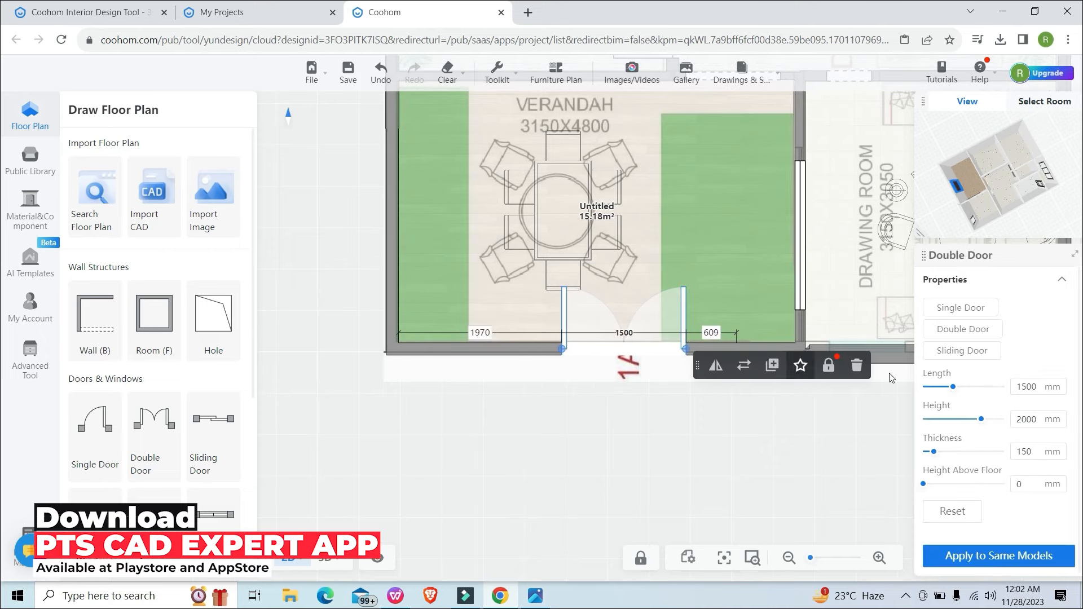
double_click(1040, 387)
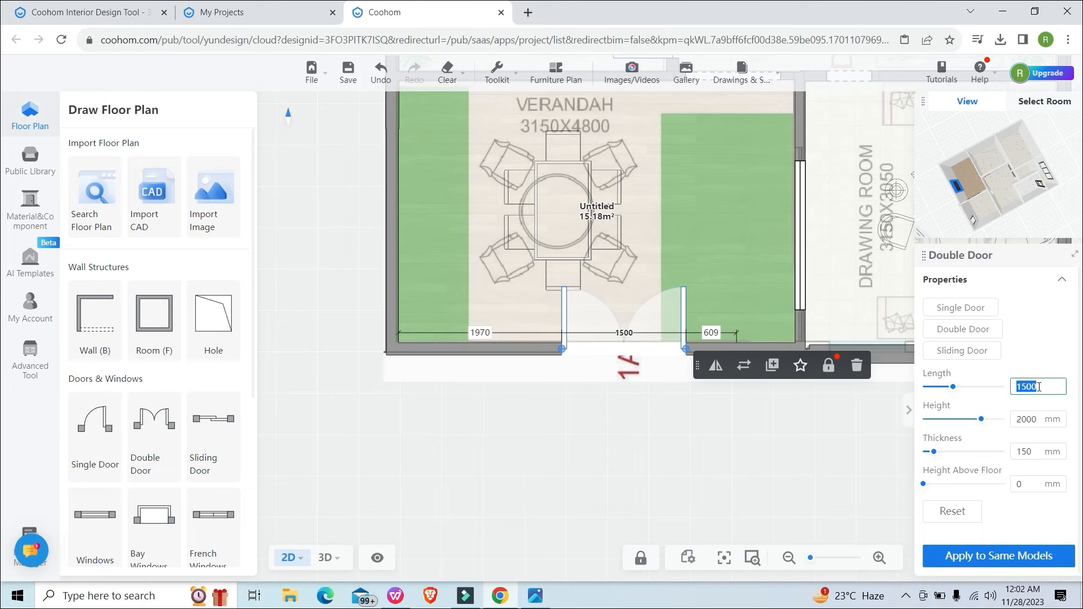
text(1)
key(Return)
double_click(1042, 420)
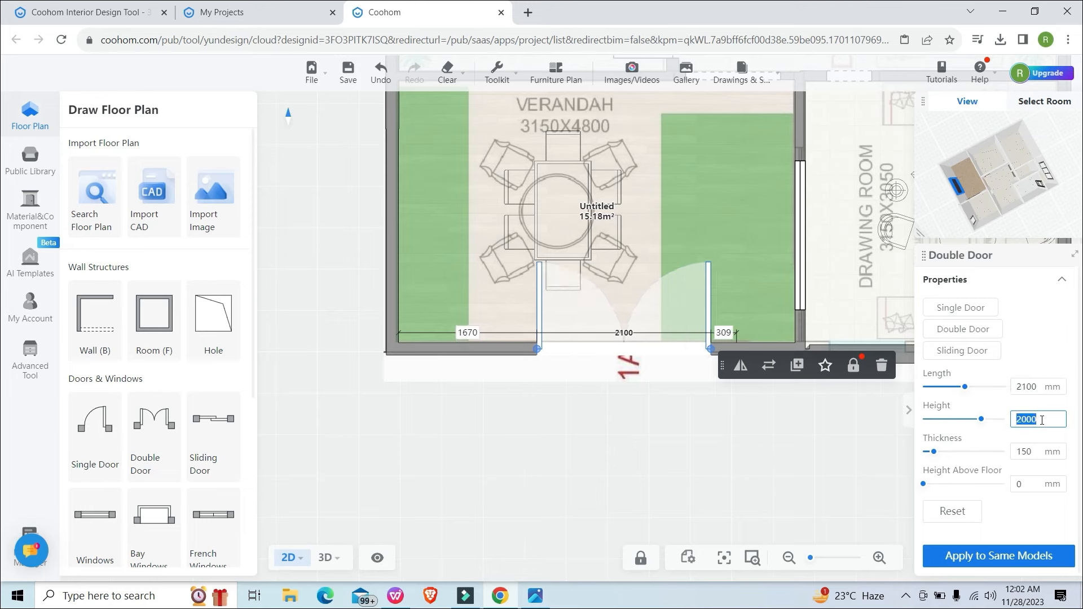
text(2100)
key(Return)
Set the verandah double door's thickness to 200 mm and clear the selection.
mouse_move(927, 453)
mouse_down()
mouse_move(1013, 452)
mouse_move(939, 453)
mouse_up()
double_click(1036, 450)
text(200)
key(Return)
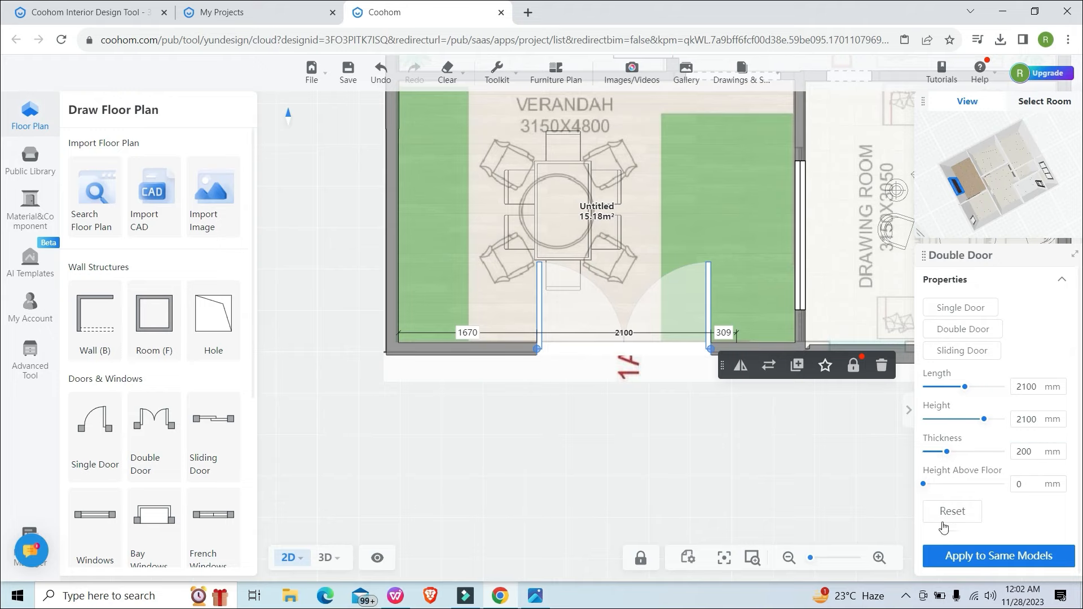
click(736, 455)
Inspect the enclosed verandah, its double door and the neighbouring rooms in 3D, and return to the 2D floor view.
scroll(679, 453, down, 5)
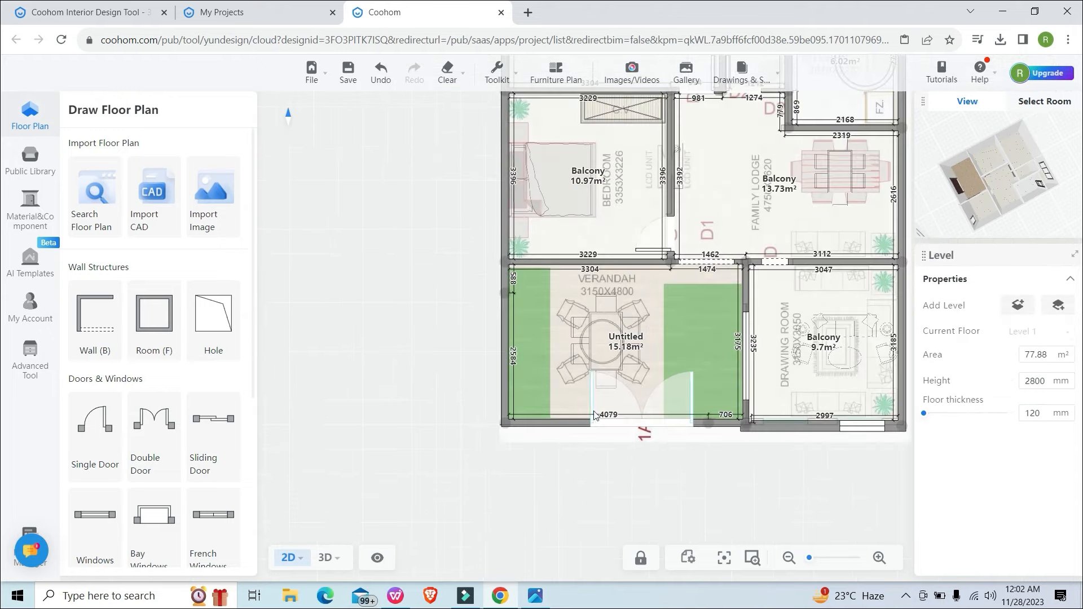
scroll(629, 406, down, 2)
drag(630, 406, 574, 578)
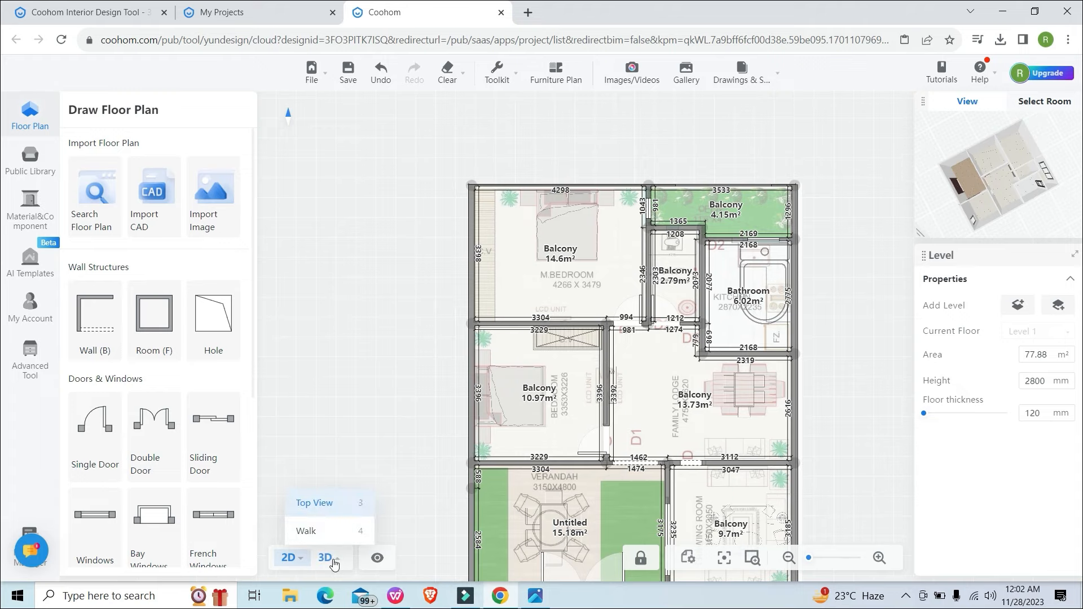
click(333, 562)
drag(529, 497, 365, 450)
scroll(445, 299, up, 4)
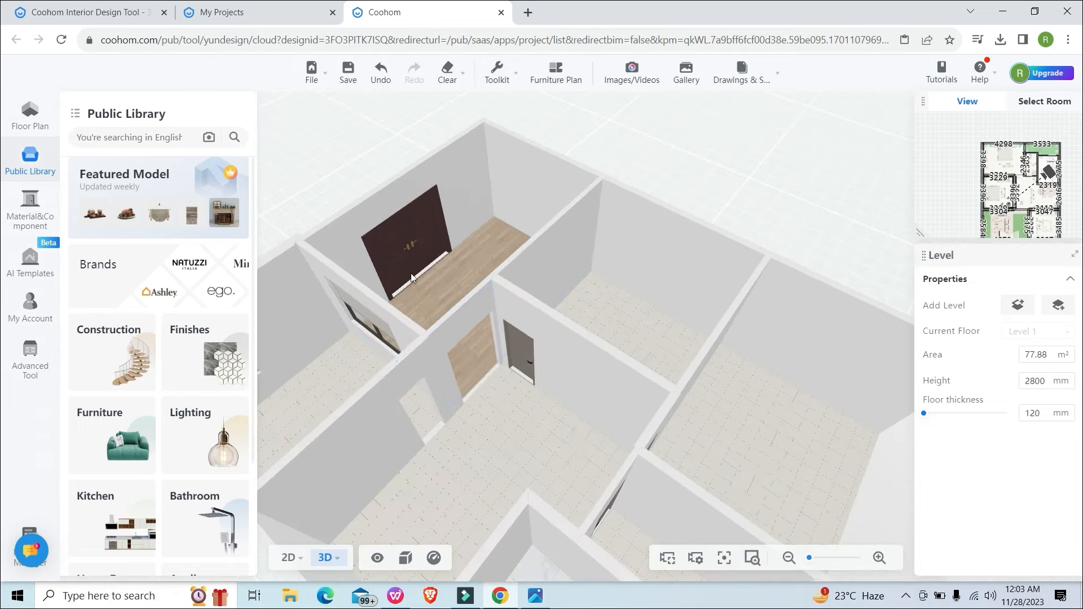
scroll(429, 301, up, 5)
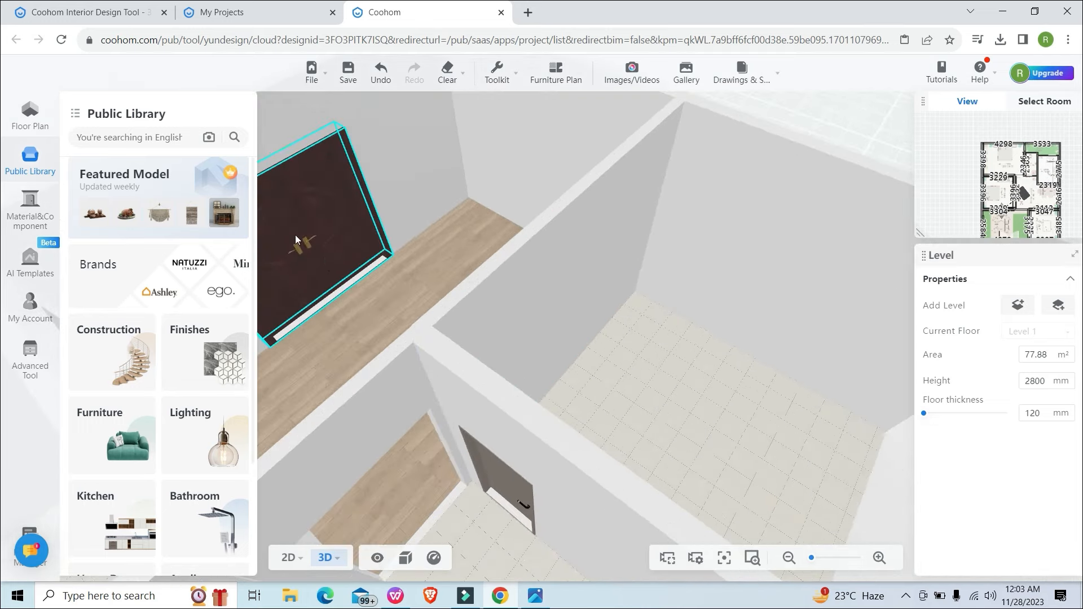
drag(657, 443, 554, 438)
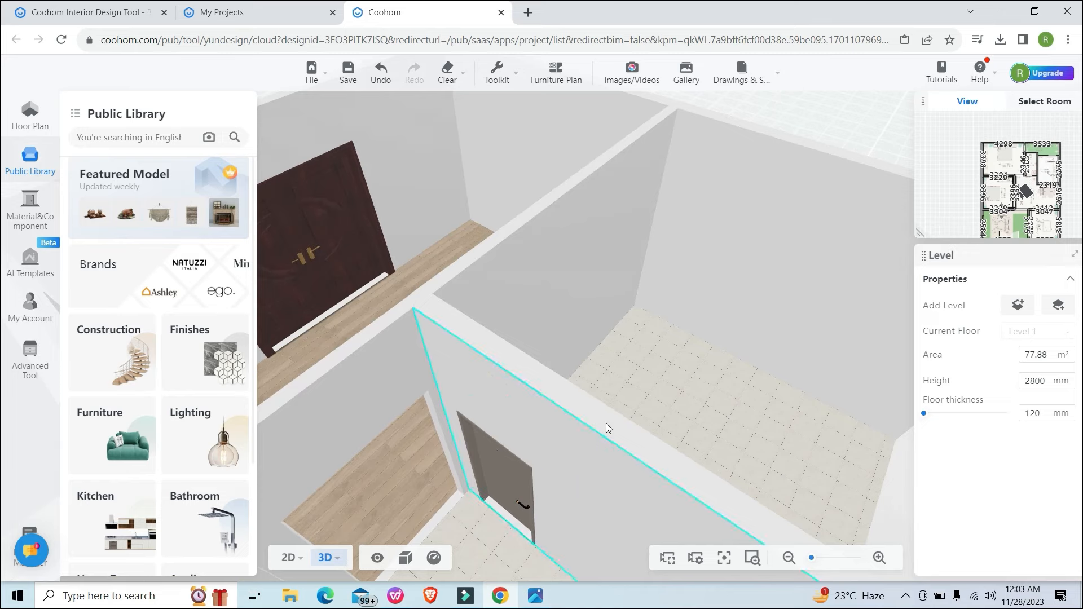
scroll(620, 411, down, 4)
key(1)
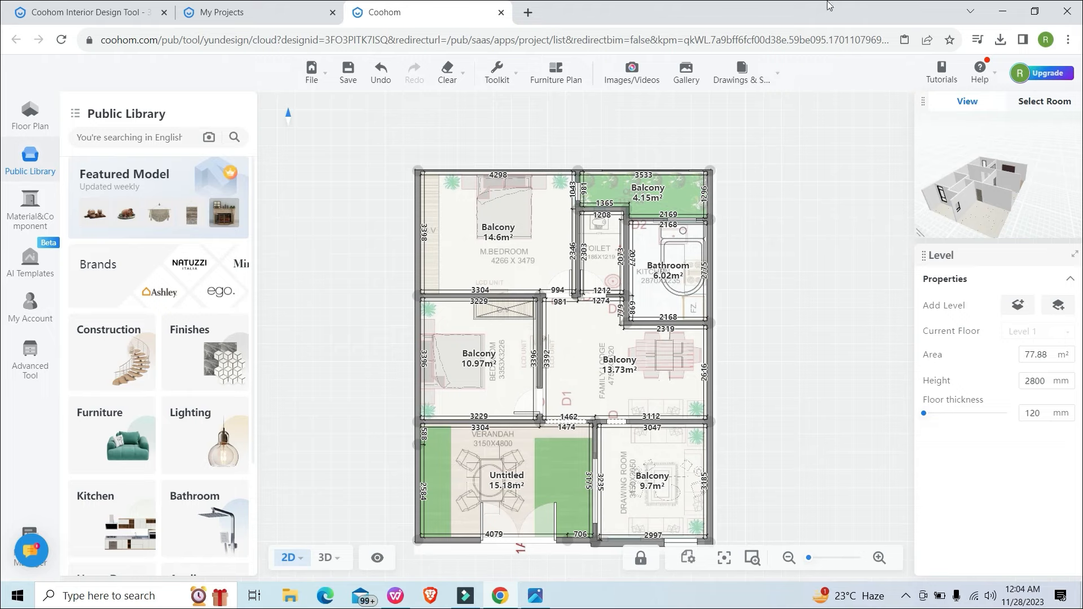
scroll(527, 202, up, 3)
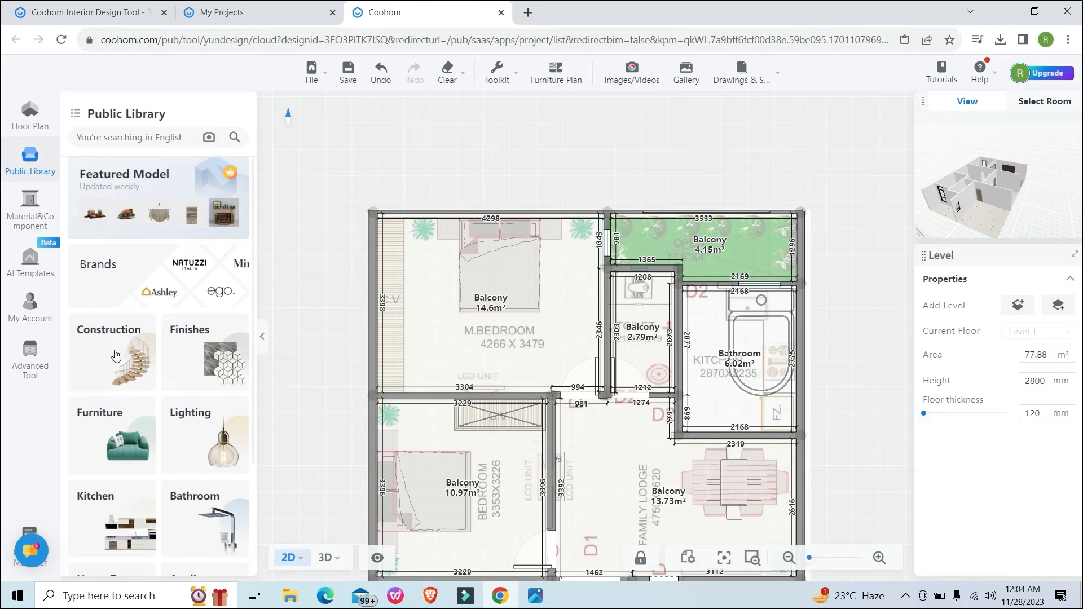
Place the dark double bed set with nightstands and rug from the furniture library in M.BEDROOM, headboard against the outer wall.
scroll(117, 382, down, 3)
click(115, 305)
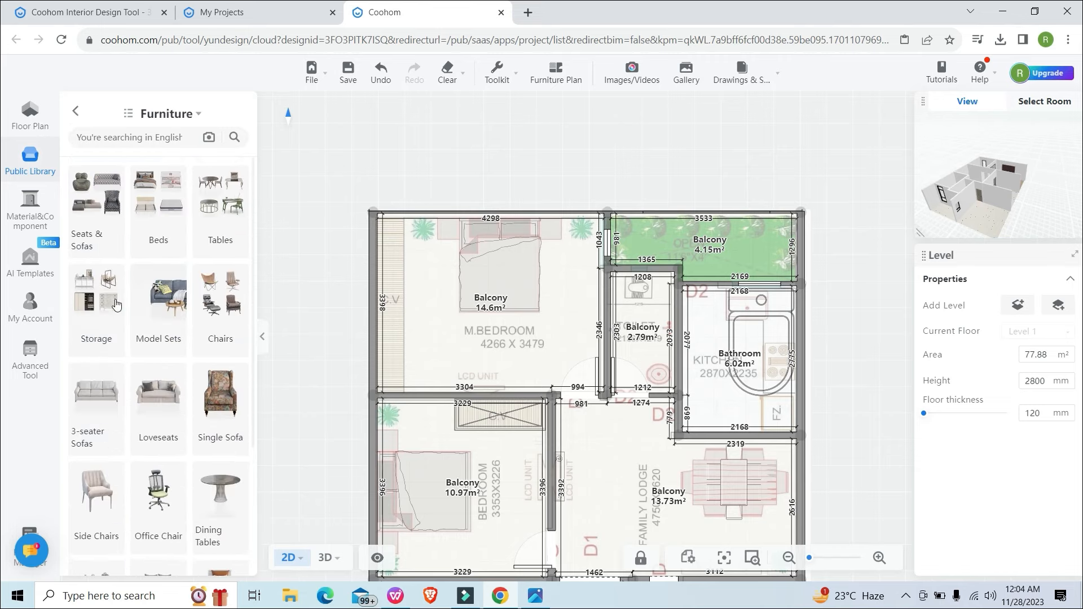
click(160, 226)
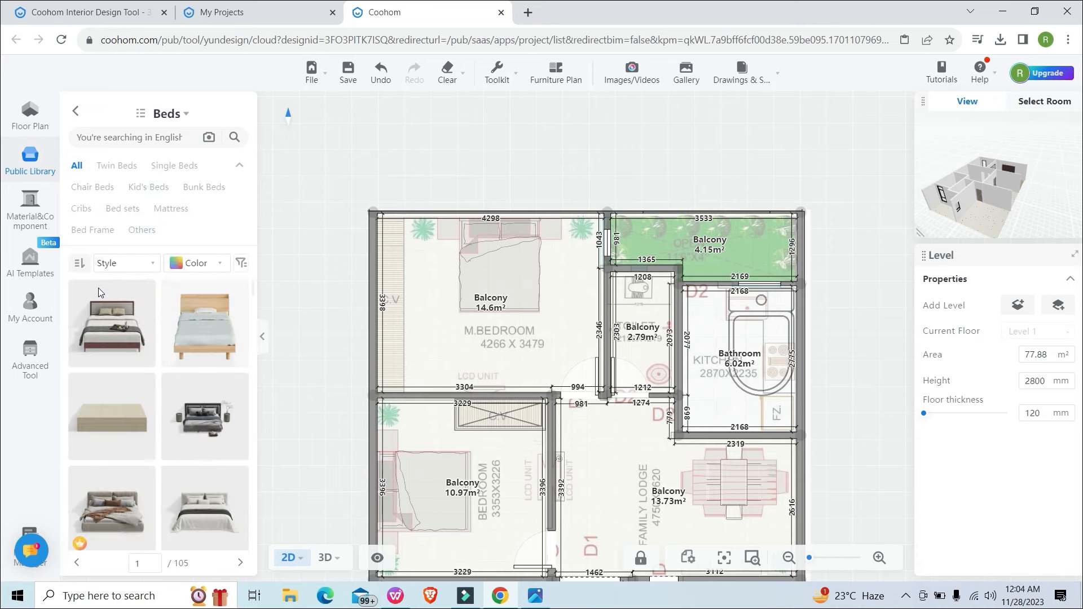
scroll(168, 433, down, 2)
scroll(169, 435, up, 1)
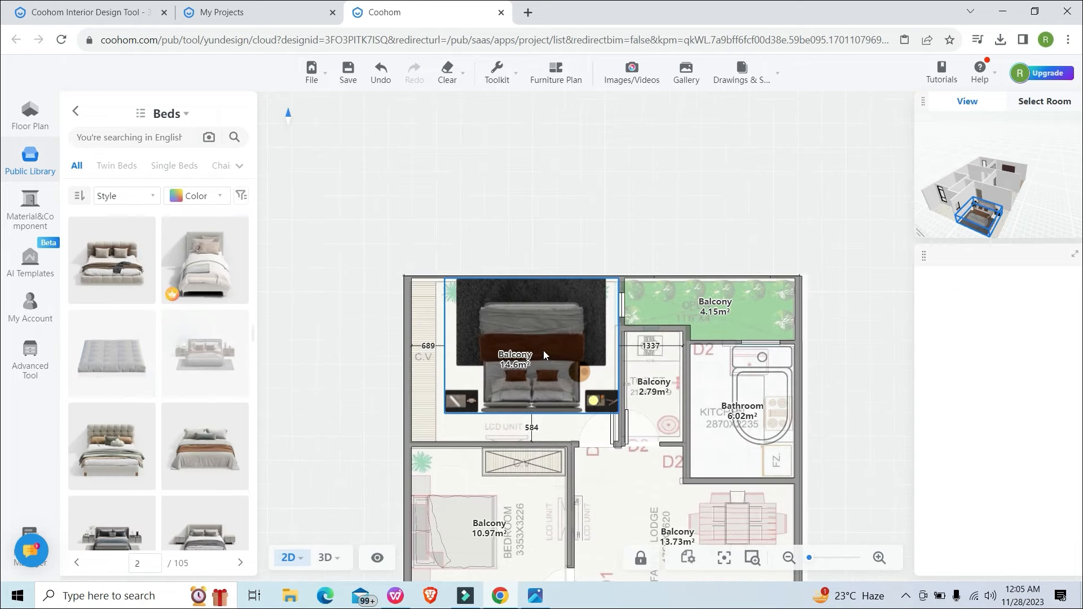
click(539, 345)
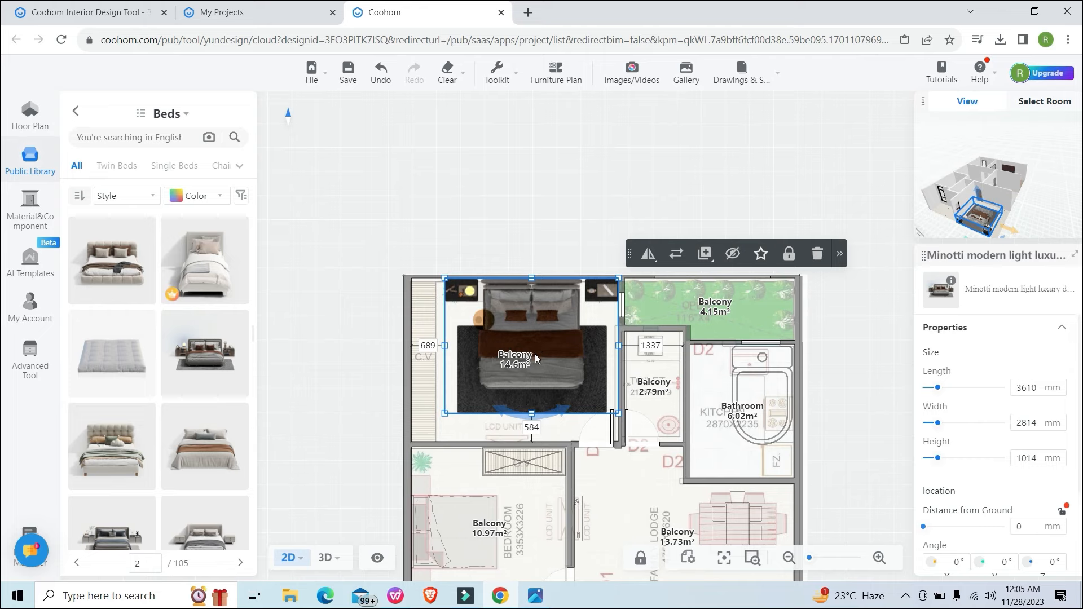
Shrink the bed set to about 2337 x 1822 mm and move it onto the bed symbol in M.BEDROOM.
scroll(473, 374, up, 3)
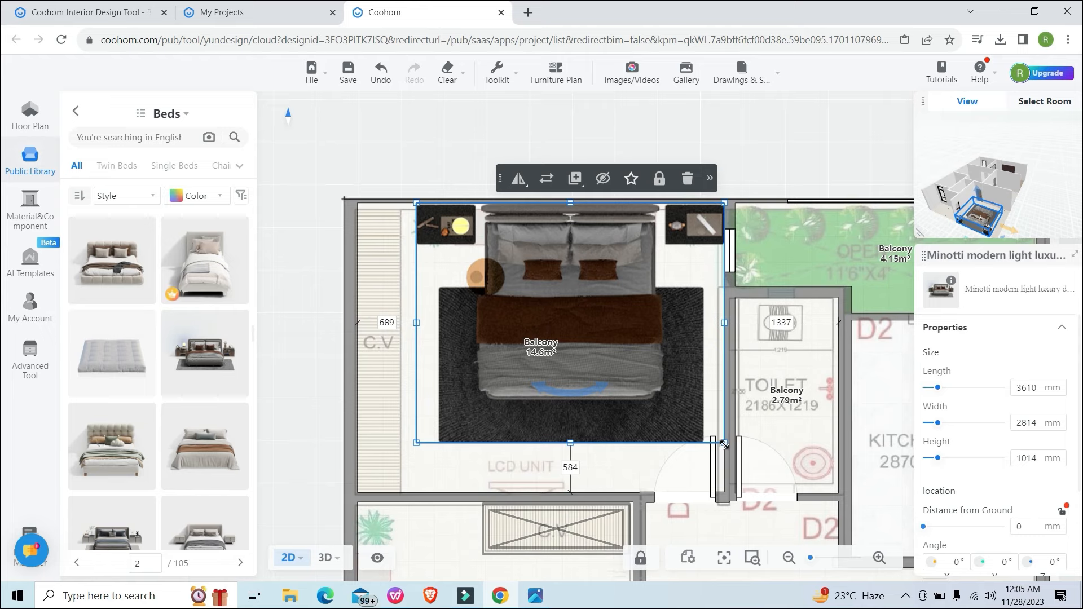
drag(724, 444, 619, 339)
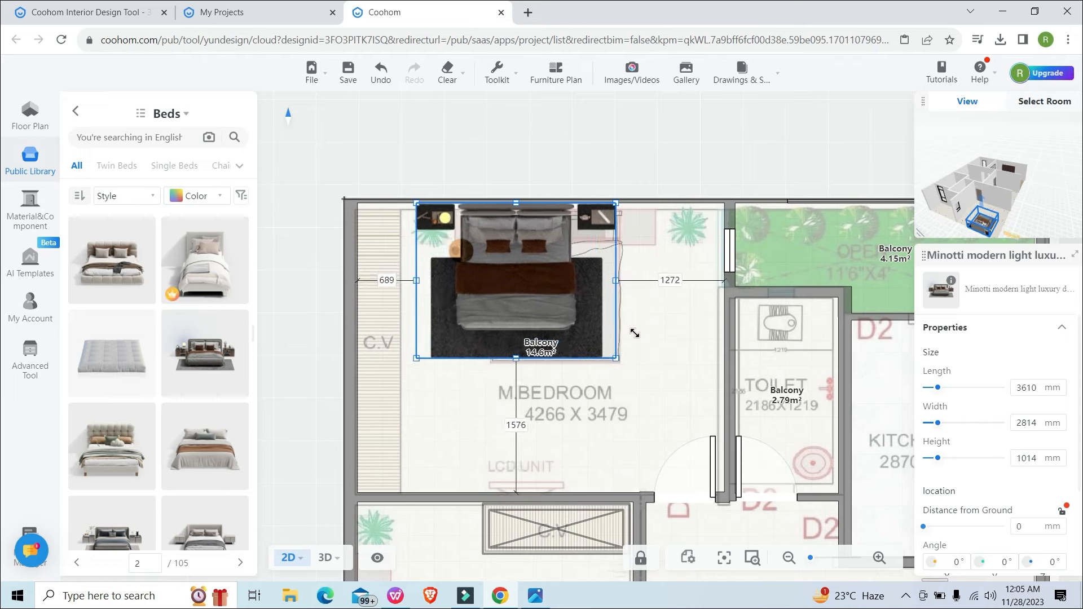
drag(517, 295, 557, 307)
middle_drag(528, 246, 524, 276)
scroll(396, 259, up, 2)
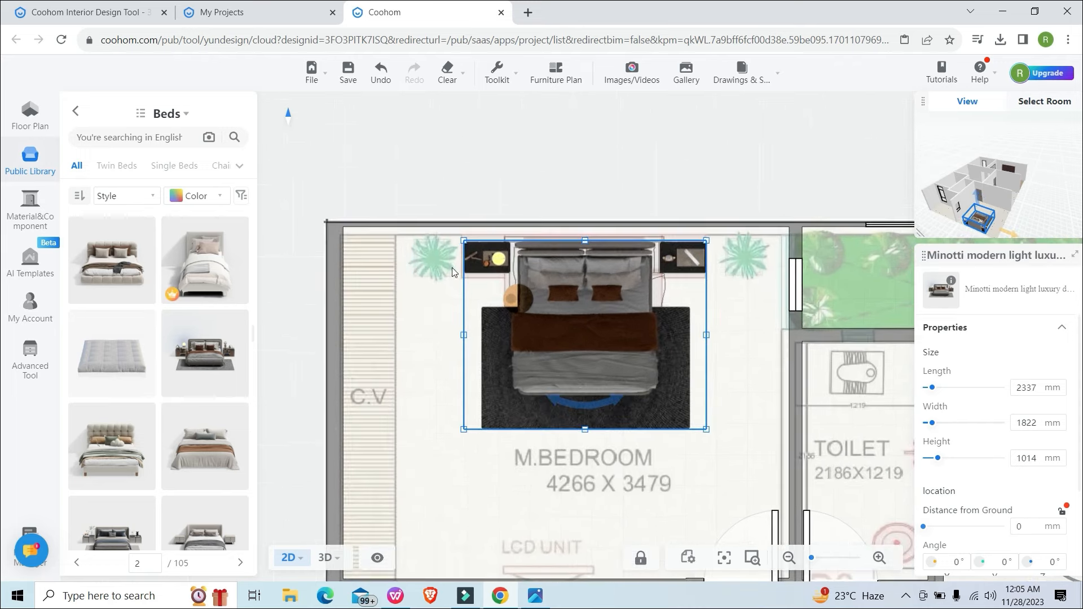
Set the thickness of the outer walls behind the master bed and along the open area to 150 mm.
click(536, 237)
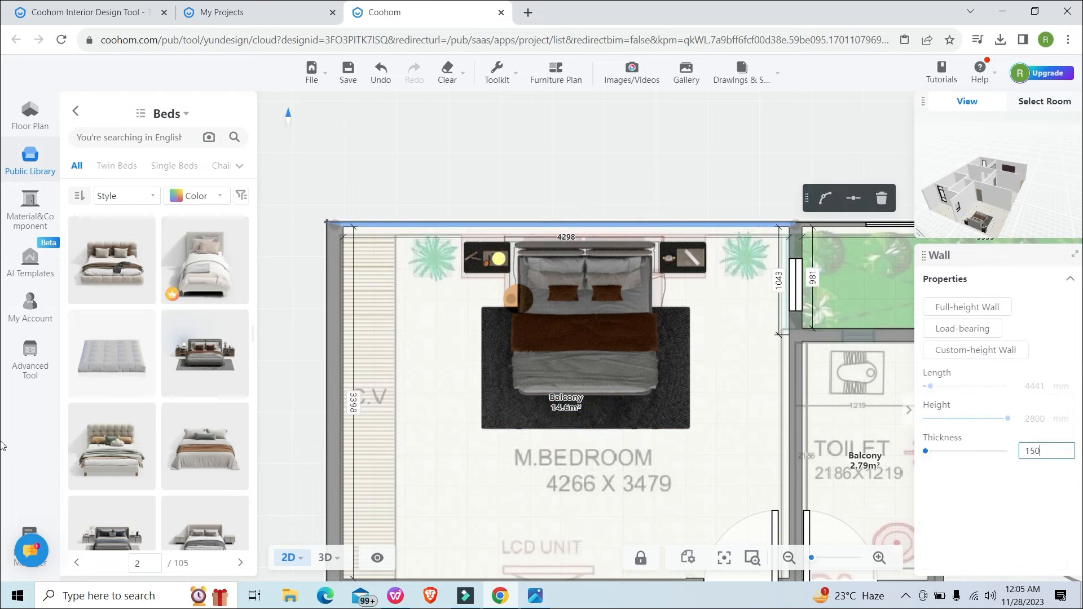
key(Return)
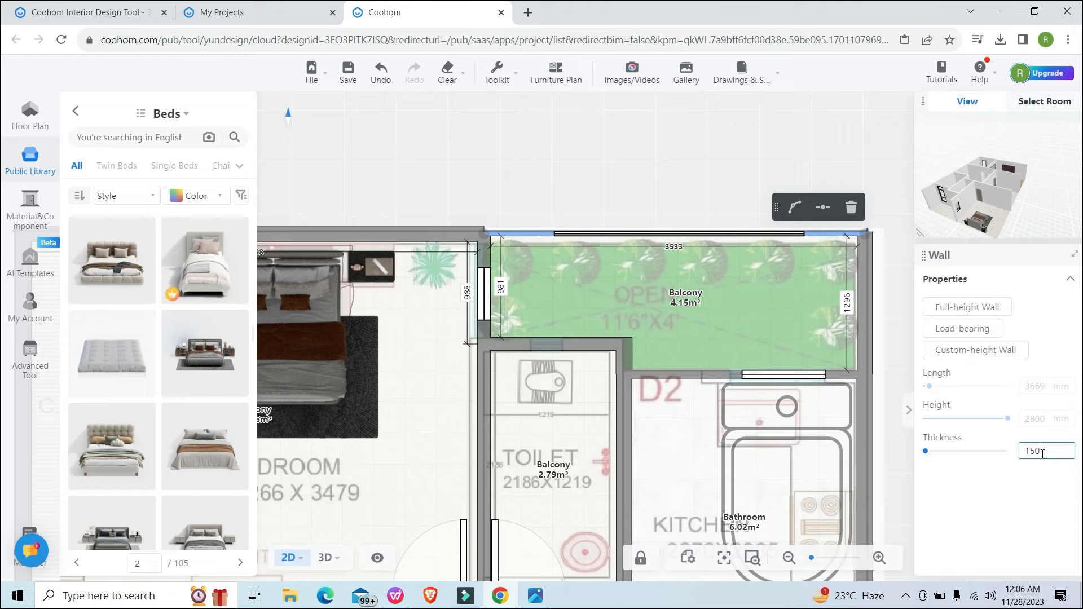
text(150)
key(Return)
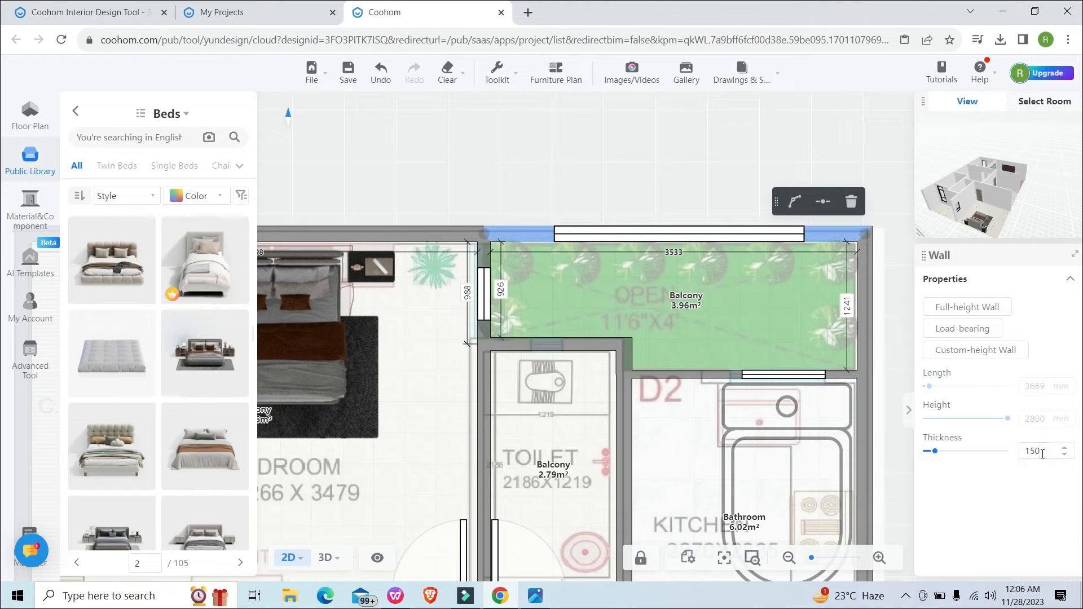
click(529, 193)
Inspect the bed's placement in the master bedroom and the C.V and LCD UNIT marks on the plan.
scroll(493, 310, down, 3)
drag(493, 310, 684, 230)
scroll(455, 274, up, 3)
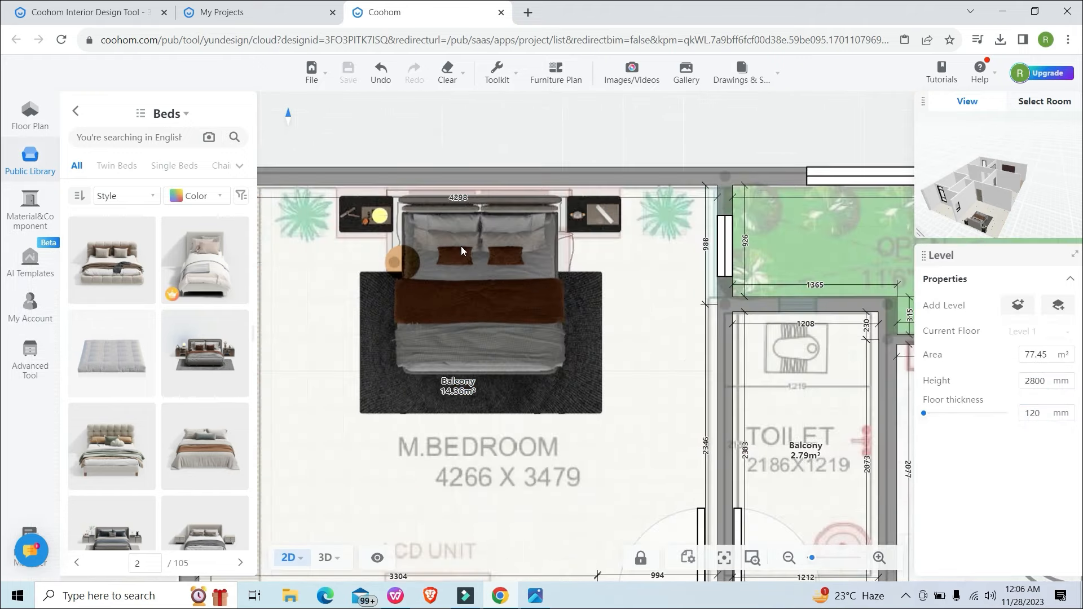
mouse_move(460, 234)
right_down()
mouse_move(463, 223)
mouse_move(460, 242)
right_up()
scroll(493, 320, down, 2)
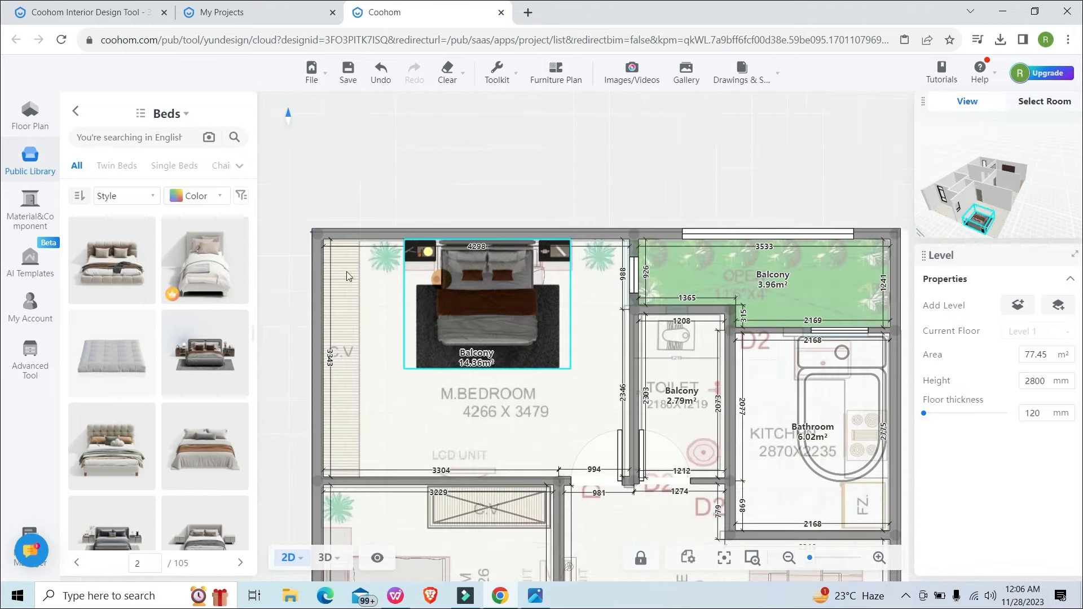
scroll(478, 466, up, 2)
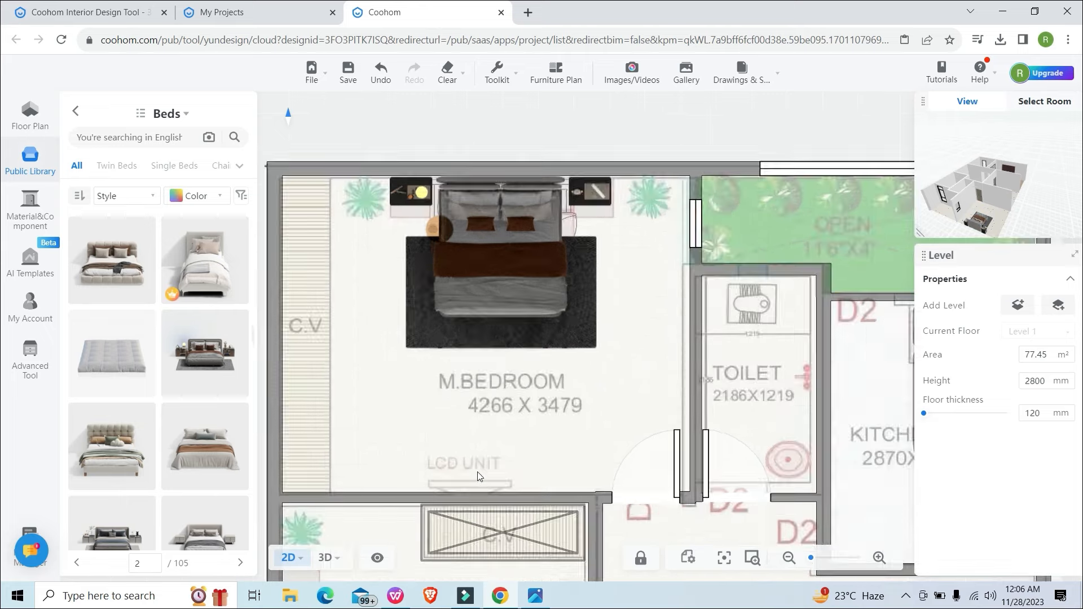
scroll(479, 467, down, 1)
right_drag(479, 466, 481, 389)
scroll(475, 395, up, 2)
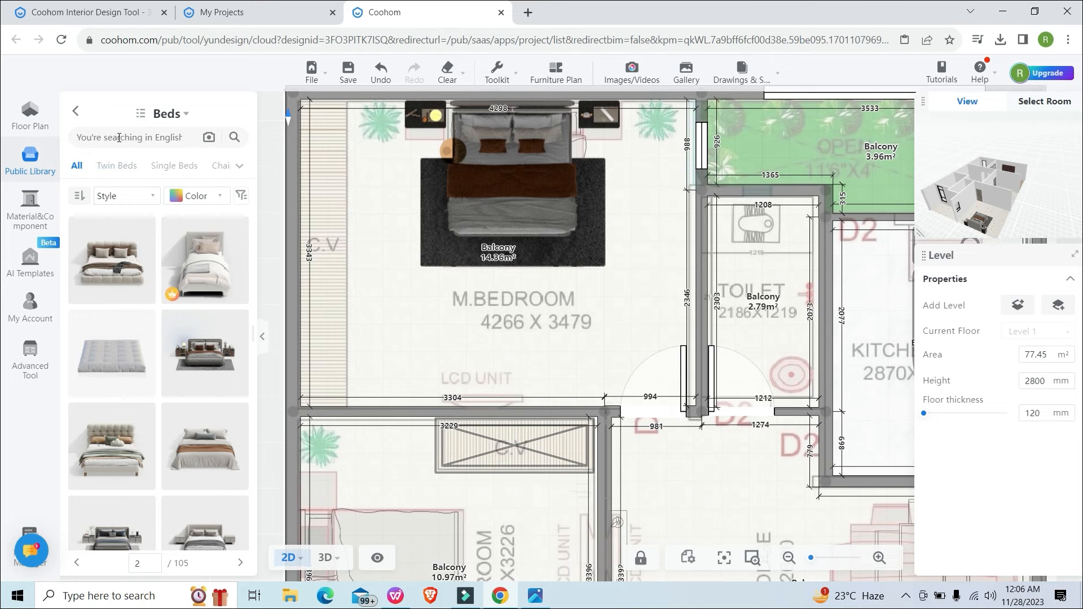
Search the model library for "tv unit" and place a wooden TV unit at the LCD UNIT mark opposite the master bed.
click(75, 111)
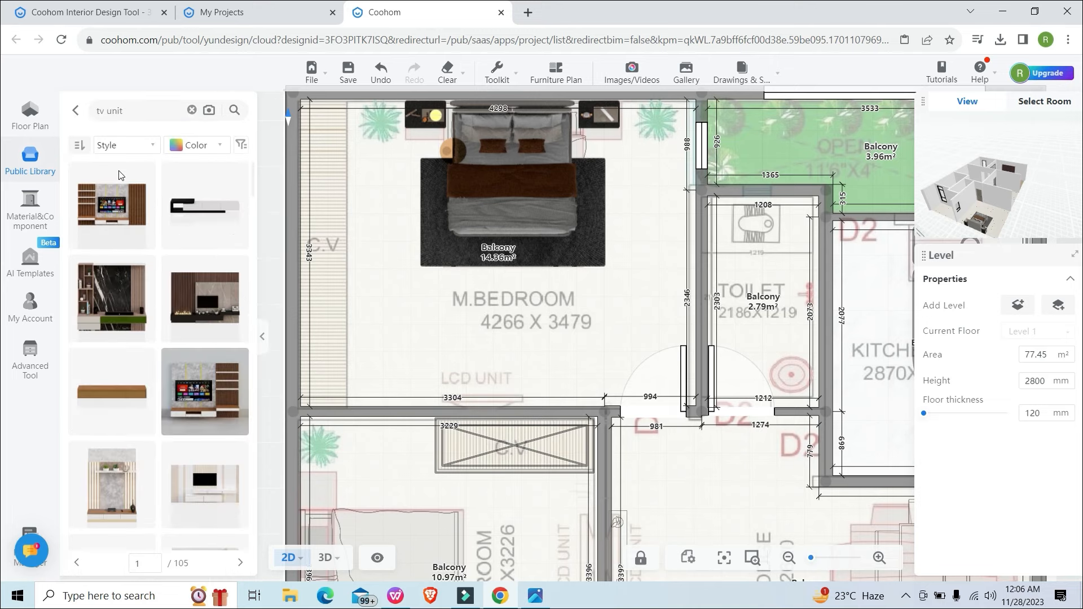
scroll(121, 292, down, 10)
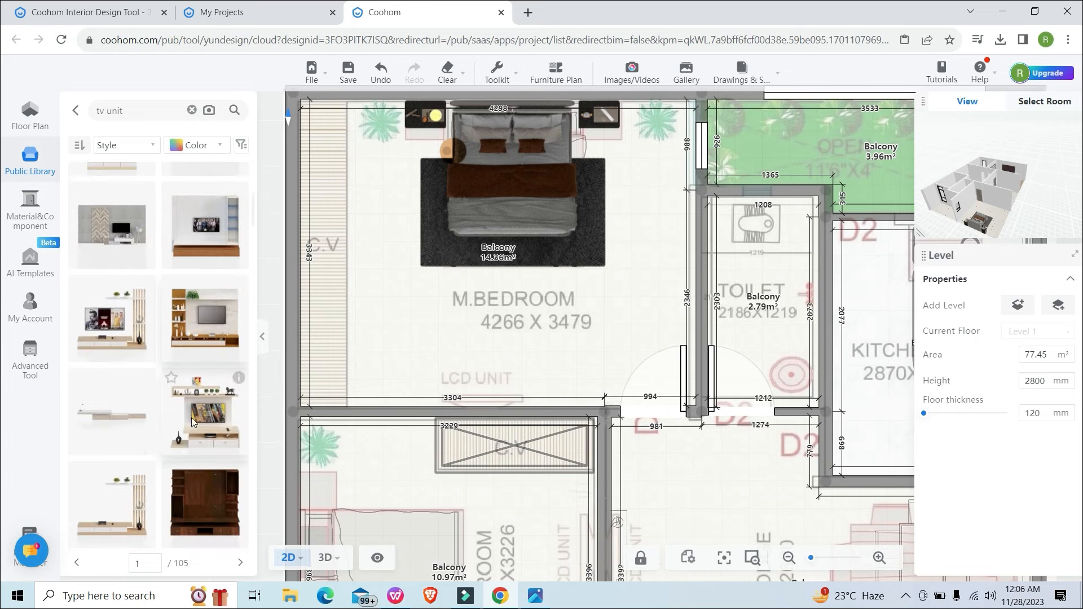
scroll(192, 419, down, 5)
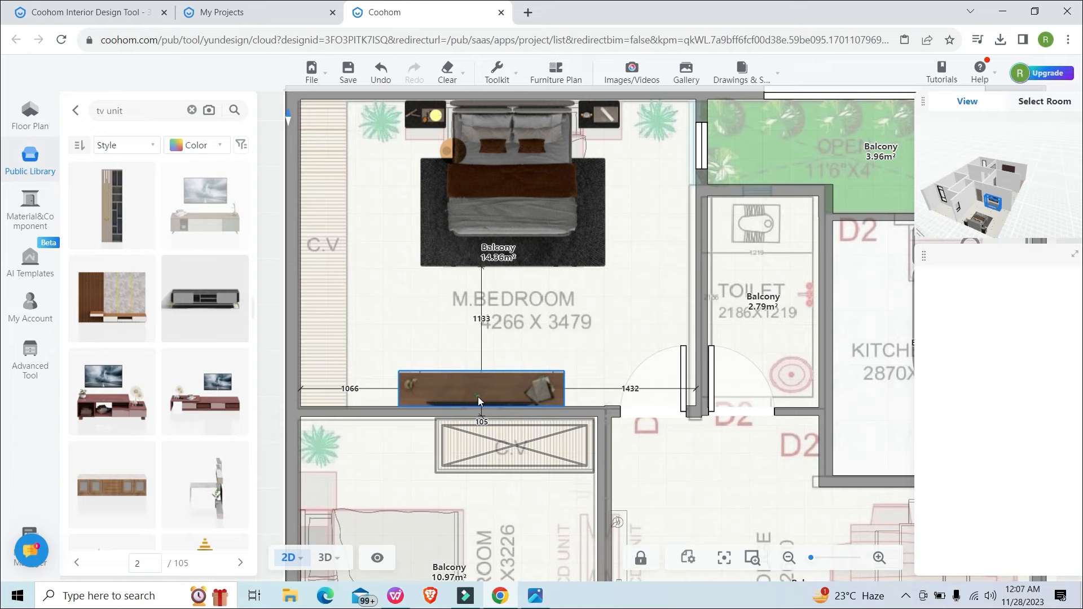
click(479, 398)
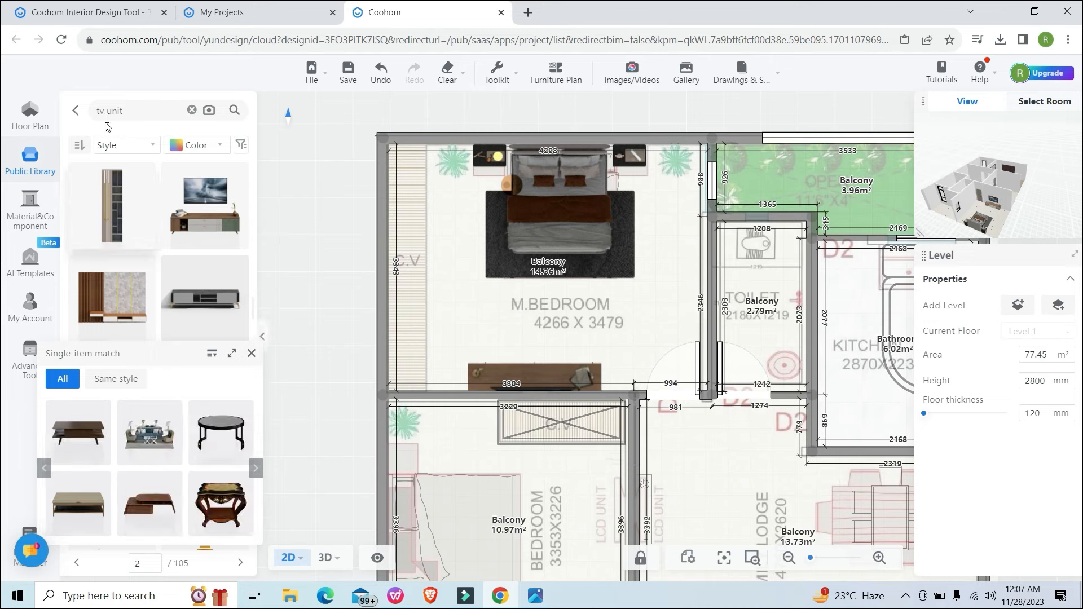
Search the model library for "wardrobe" and place a dark full-length wardrobe along the C.V wall of the master bedroom.
click(129, 110)
text(wardrobe)
key(Return)
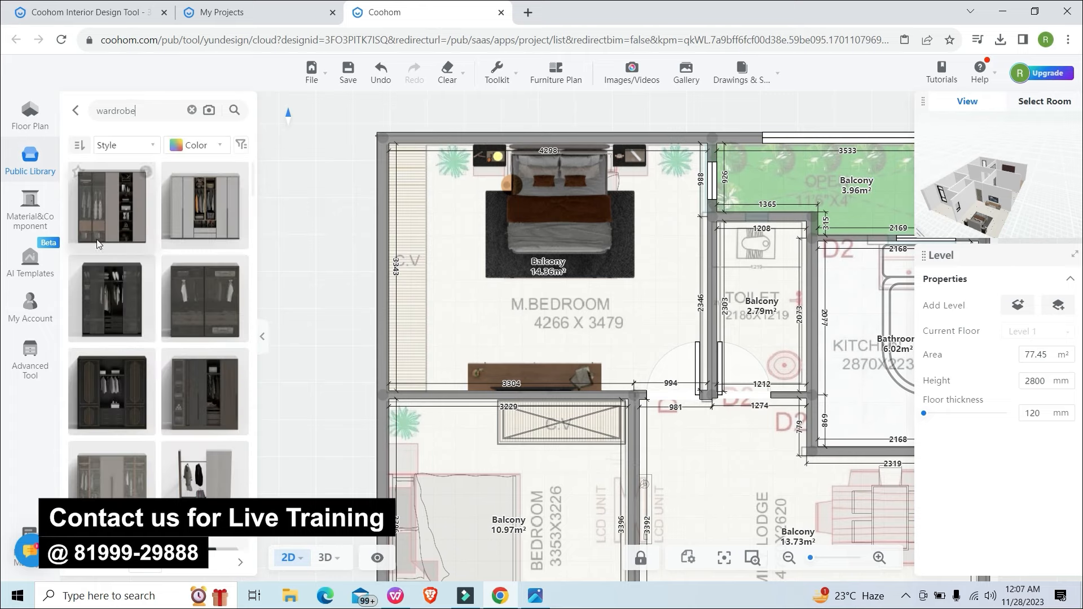
scroll(137, 429, down, 3)
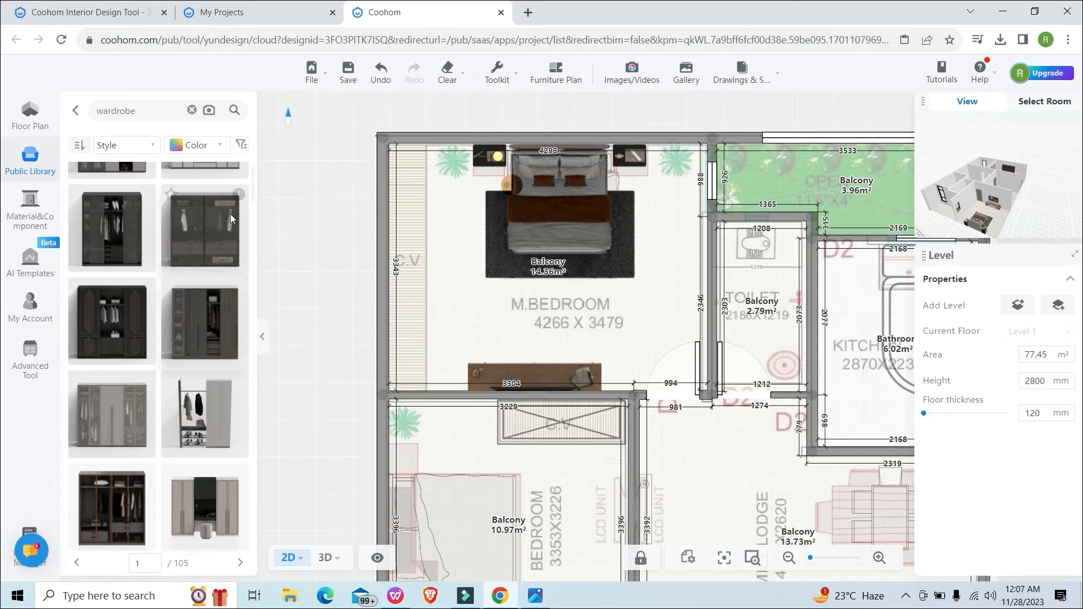
scroll(230, 300, down, 3)
drag(201, 324, 432, 283)
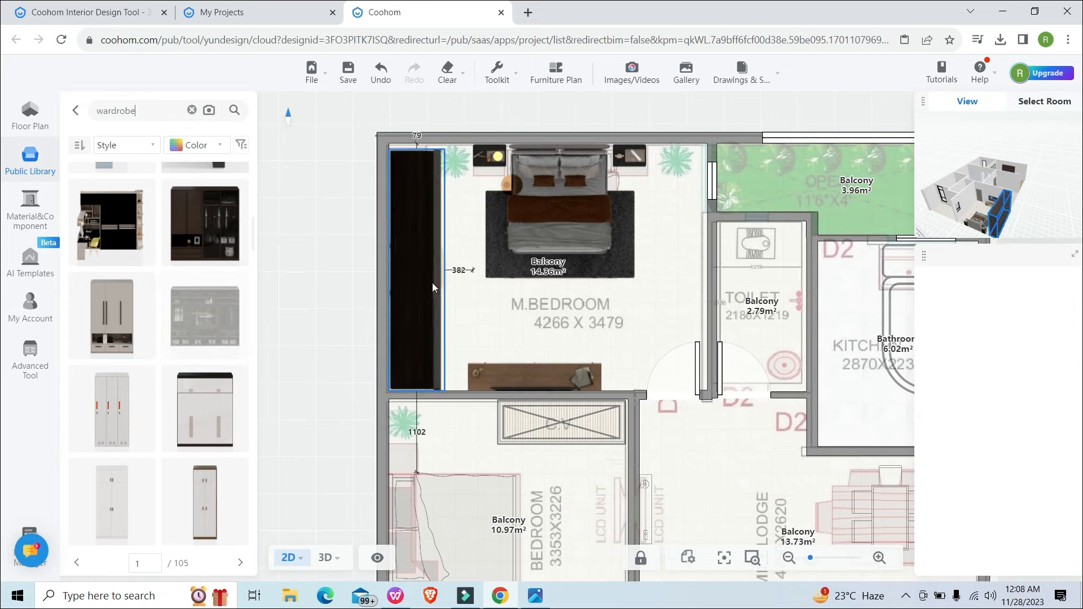
click(433, 283)
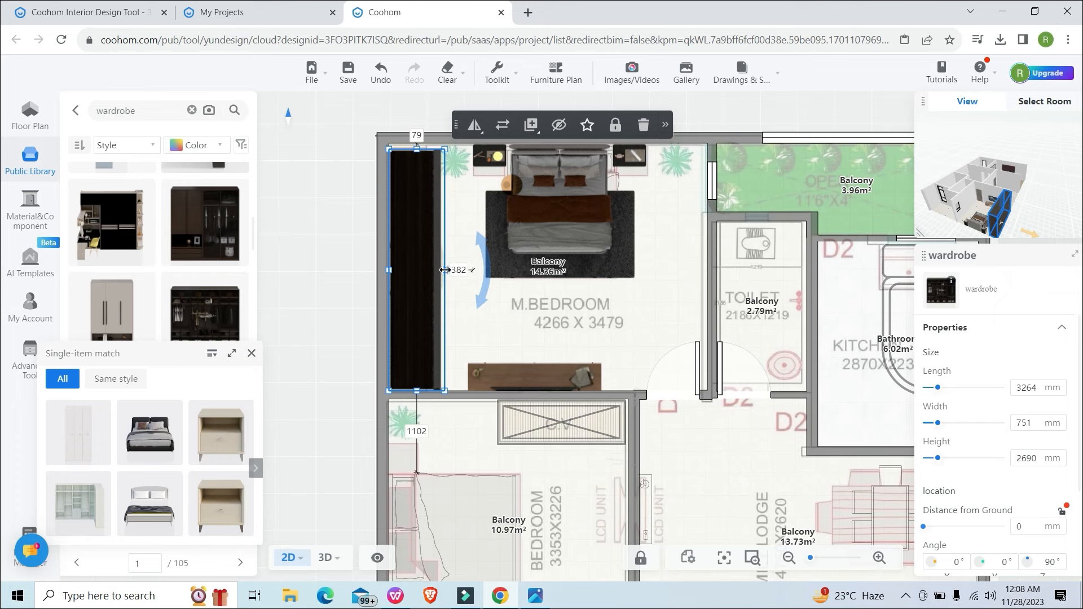
Resize the wardrobe to about 3339 mm long and 520 mm wide to fit the C.V area, and clear the selection.
mouse_move(445, 270)
mouse_down()
mouse_move(415, 270)
mouse_move(436, 270)
mouse_up()
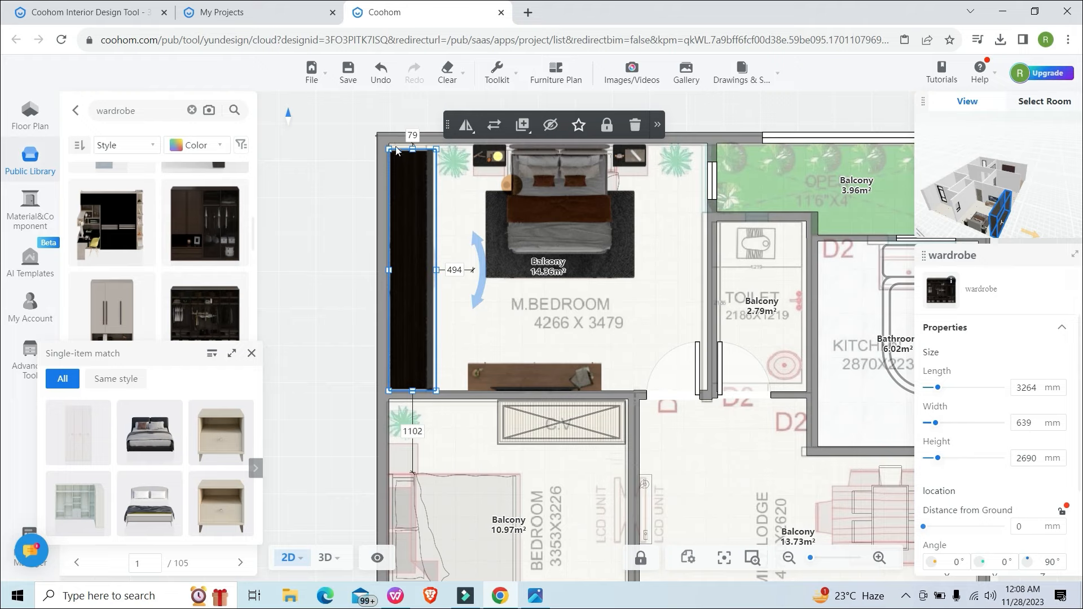
scroll(410, 151, up, 3)
drag(419, 148, 421, 139)
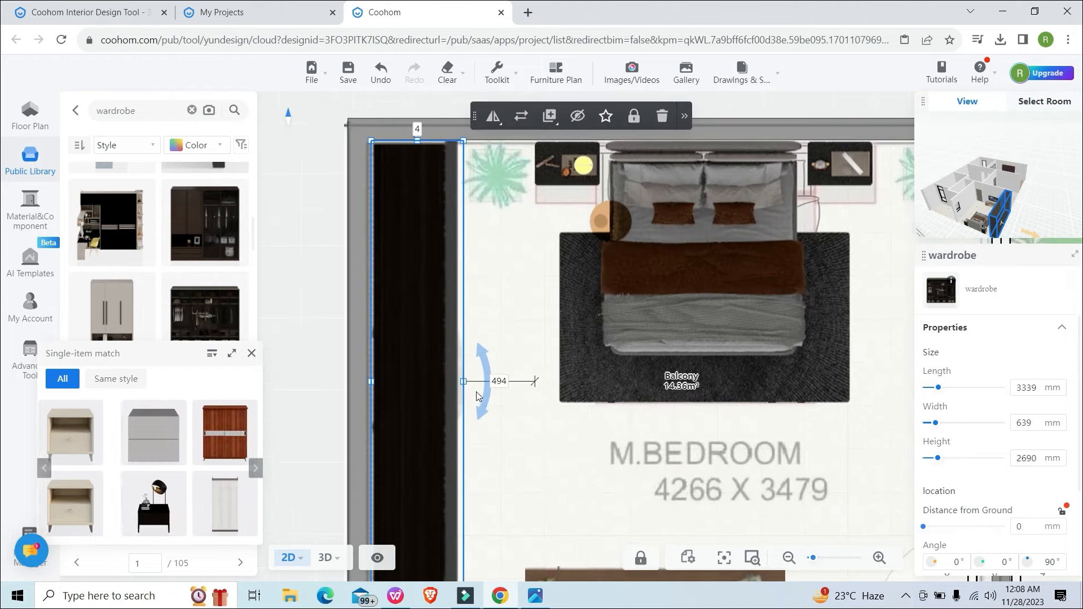
mouse_move(463, 382)
mouse_down()
mouse_move(429, 384)
mouse_move(446, 386)
mouse_up()
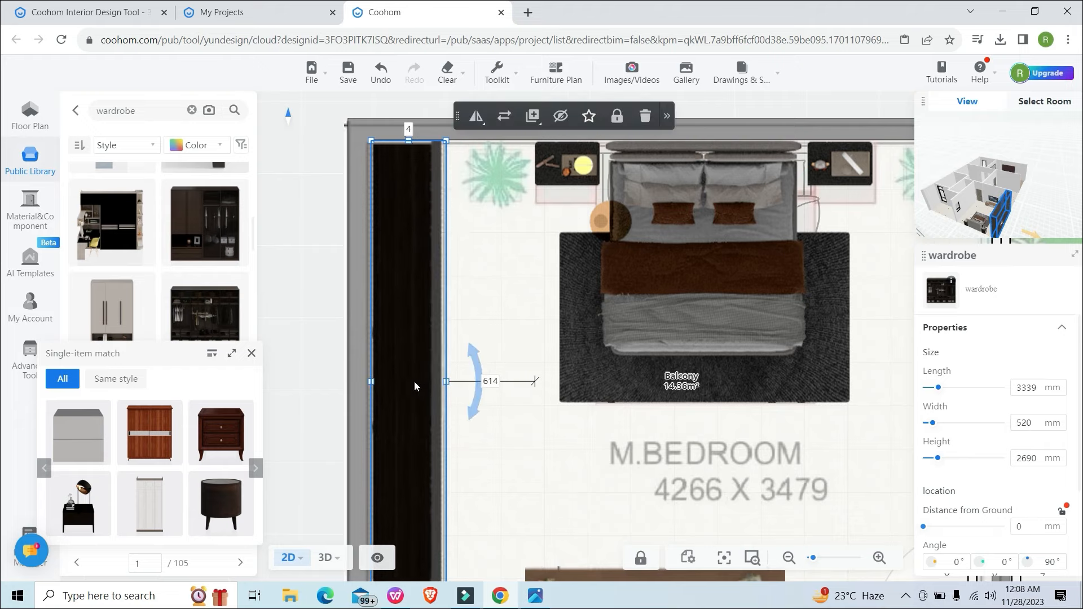
scroll(377, 386, down, 3)
click(501, 362)
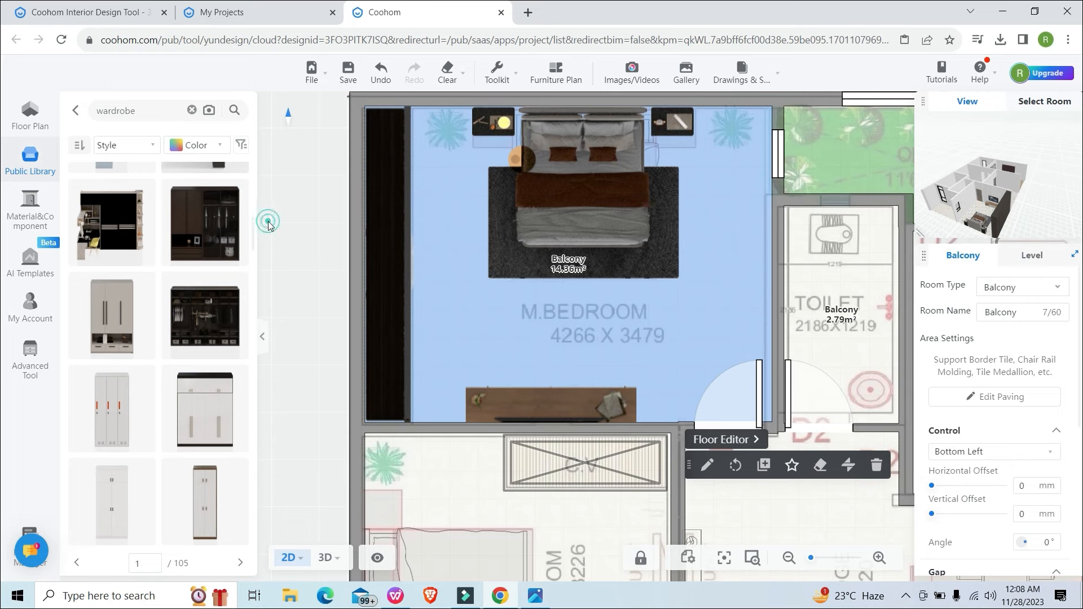
click(301, 260)
Search the model library for "plants" and place the broad-leaved potted plant between the wardrobe and the master bed.
scroll(113, 186, up, 3)
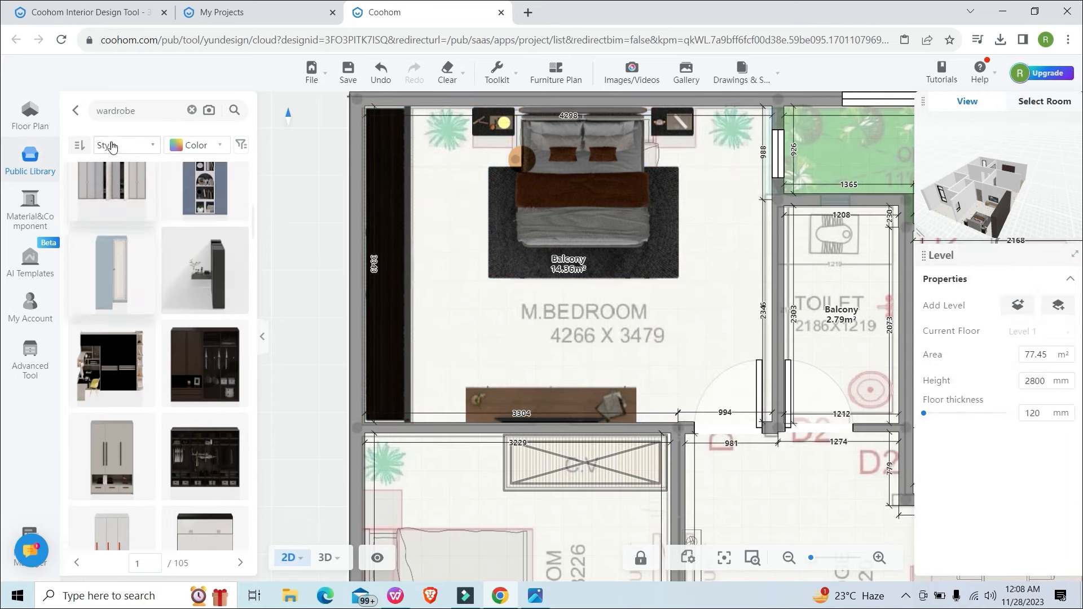
double_click(133, 110)
text(plants)
key(Return)
scroll(162, 410, down, 3)
scroll(141, 347, down, 5)
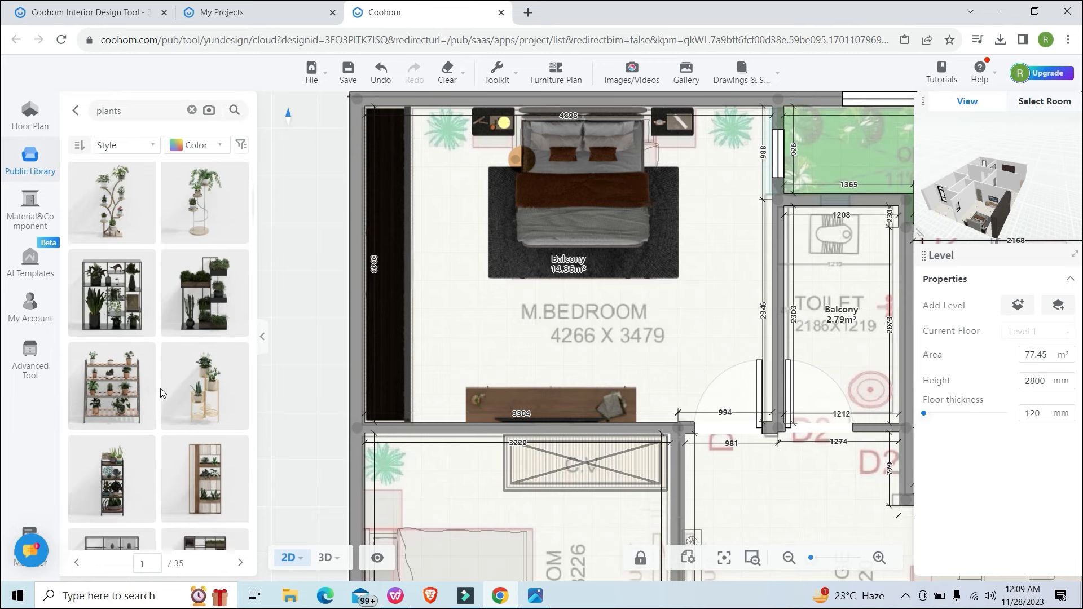
scroll(194, 385, down, 5)
mouse_move(238, 189)
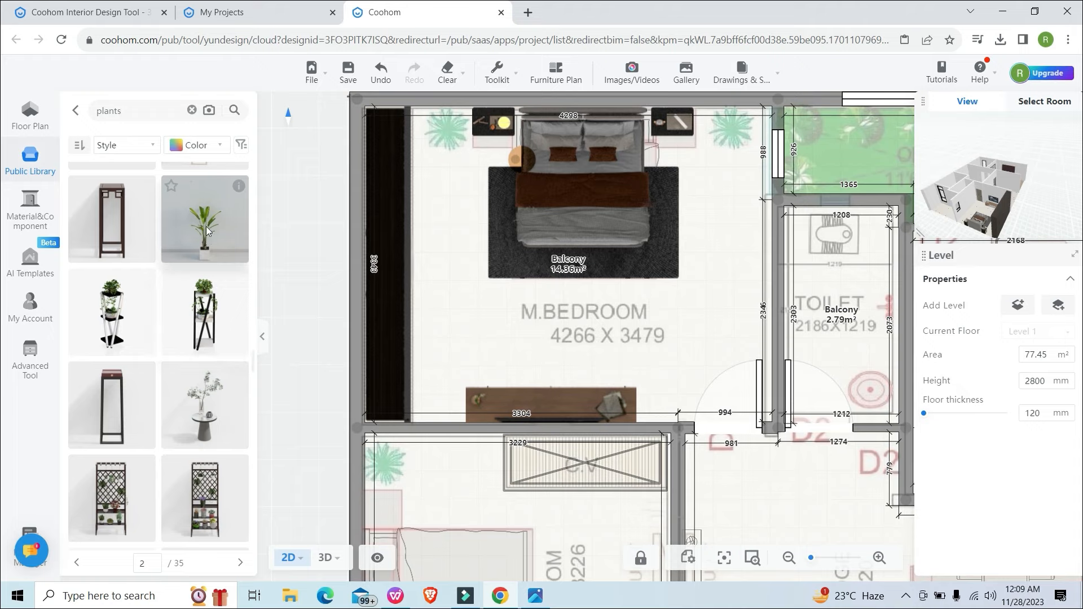
click(205, 225)
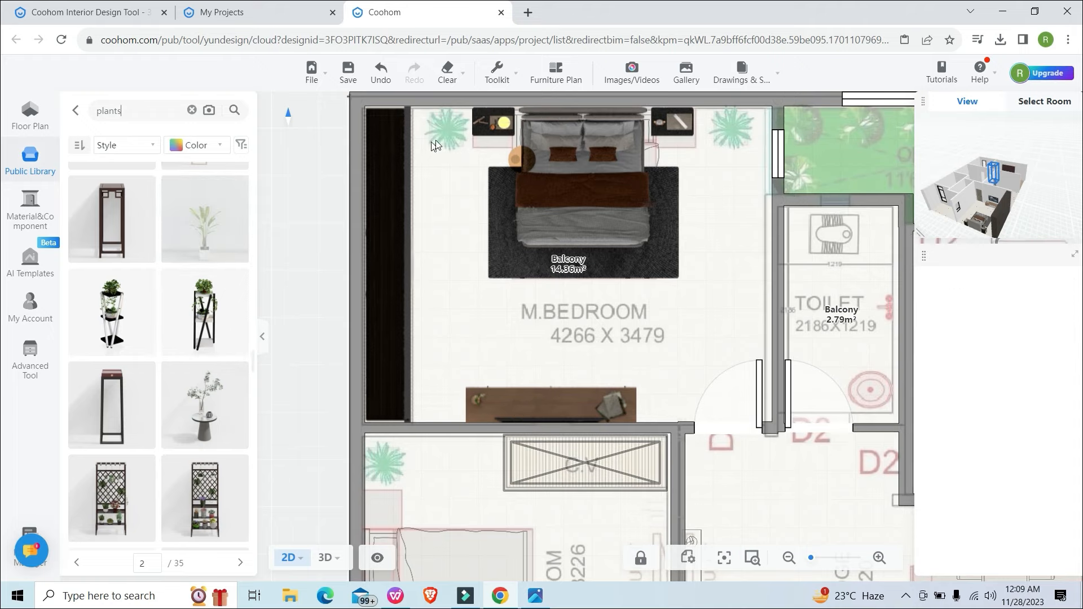
scroll(445, 124, up, 4)
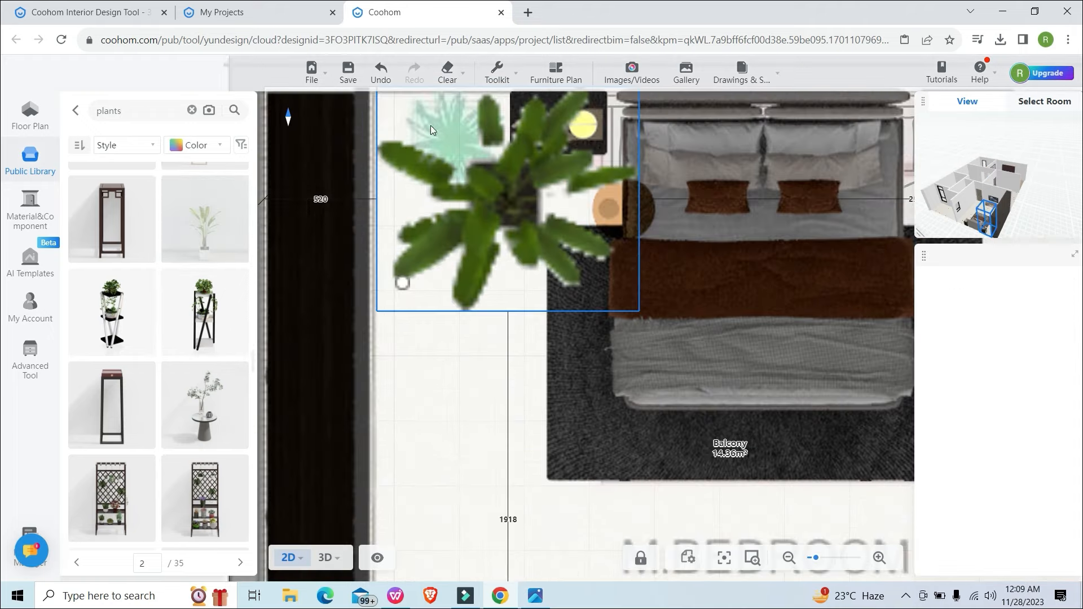
scroll(459, 182, down, 3)
click(462, 172)
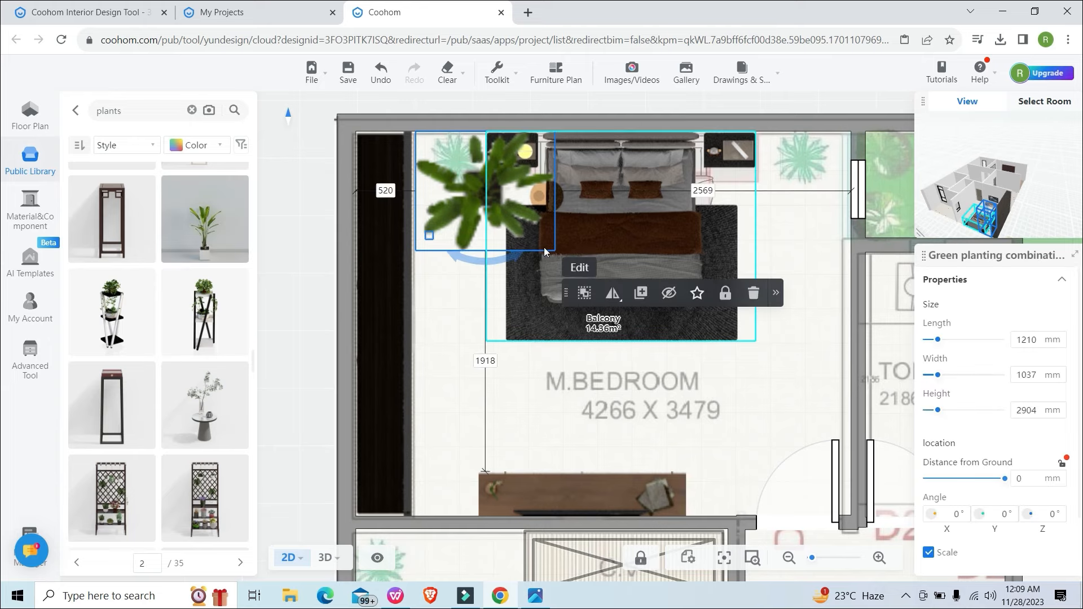
Scale the plant down to about 734 mm long and move it onto the plant symbol in the corner beside the wardrobe.
mouse_move(555, 249)
right_down()
mouse_move(539, 242)
mouse_move(543, 258)
right_up()
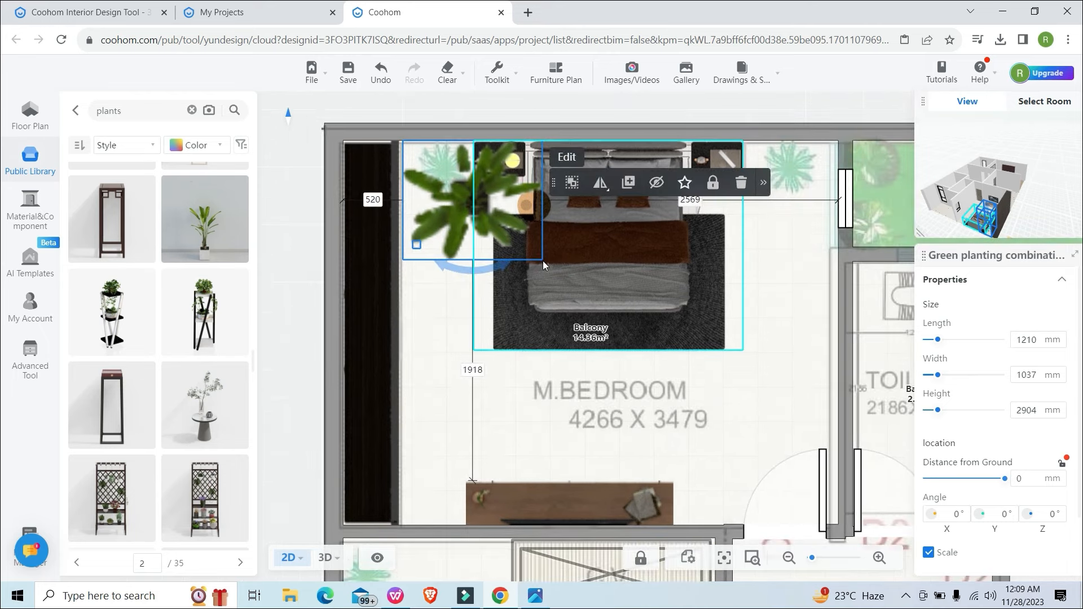
drag(938, 342, 931, 341)
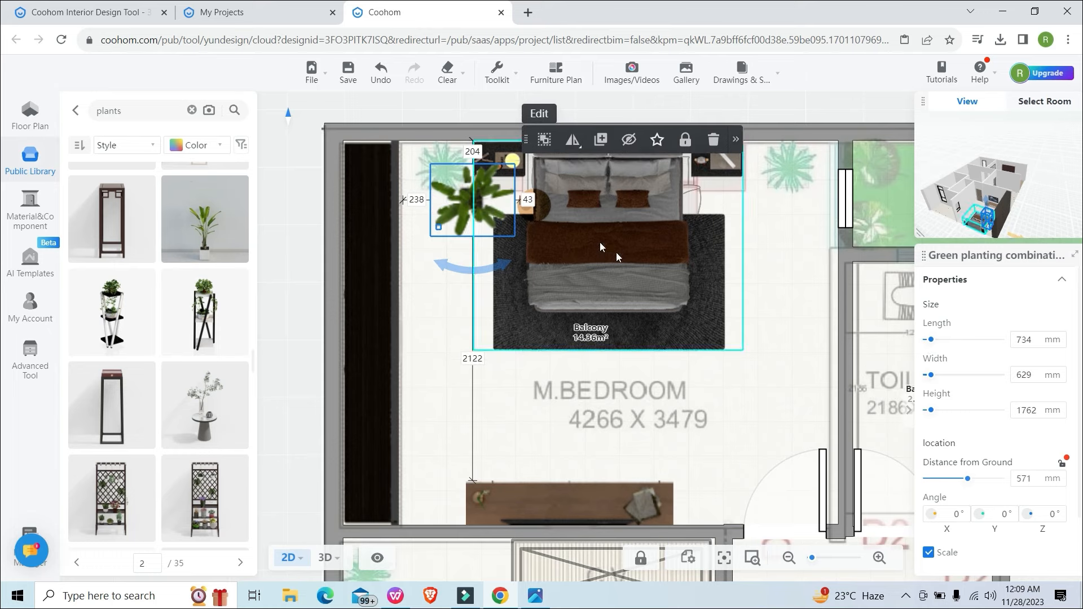
drag(446, 189, 442, 177)
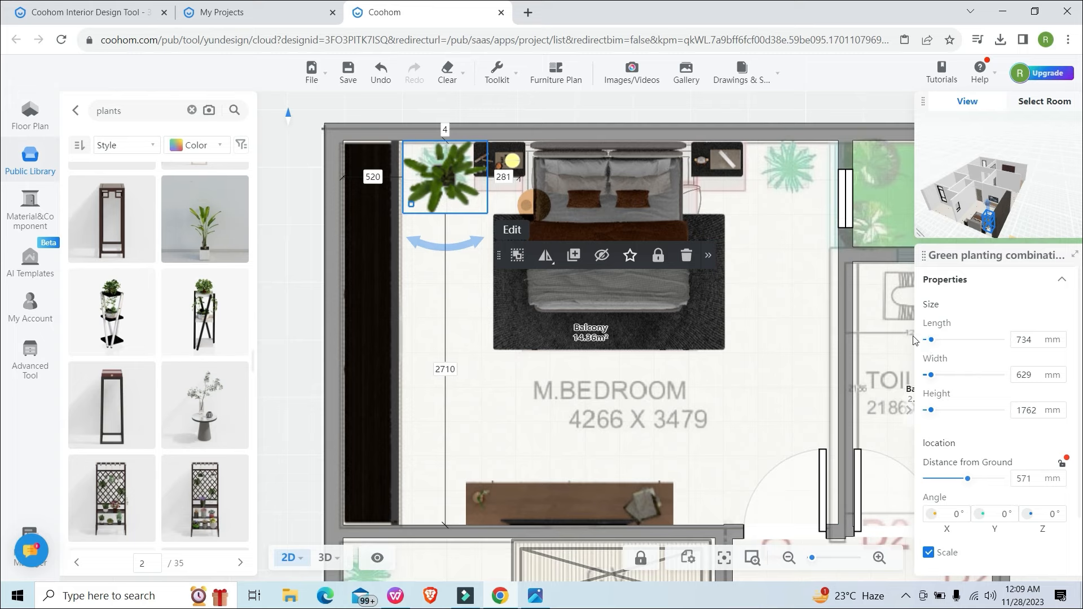
Move the potted plant onto the plant symbol in the master bedroom's opposite corner, beside the window, and scale it down to fit.
drag(440, 177, 794, 184)
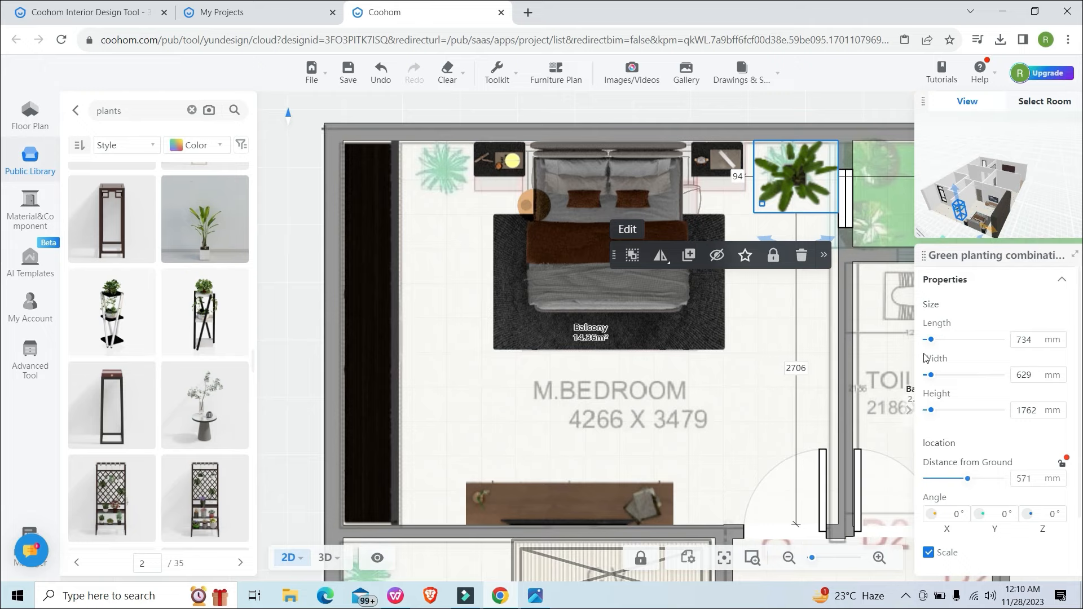
drag(933, 340, 924, 342)
scroll(558, 339, down, 3)
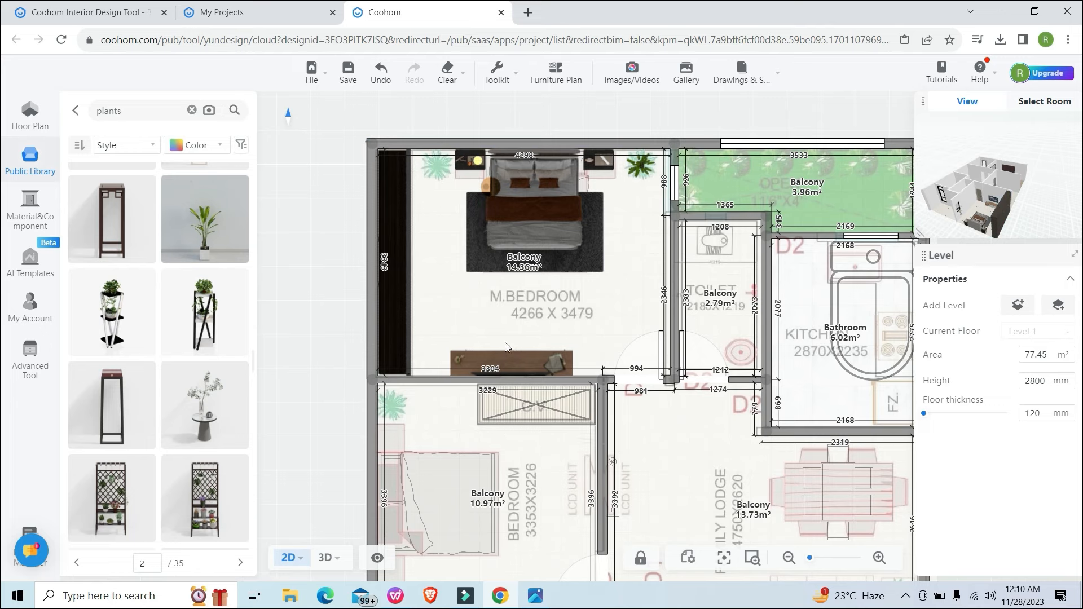
Search the model library for "bed" and place the Bed 5 model on the bed symbol in the 3353 x 3226 bedroom.
scroll(506, 347, down, 2)
scroll(480, 433, up, 2)
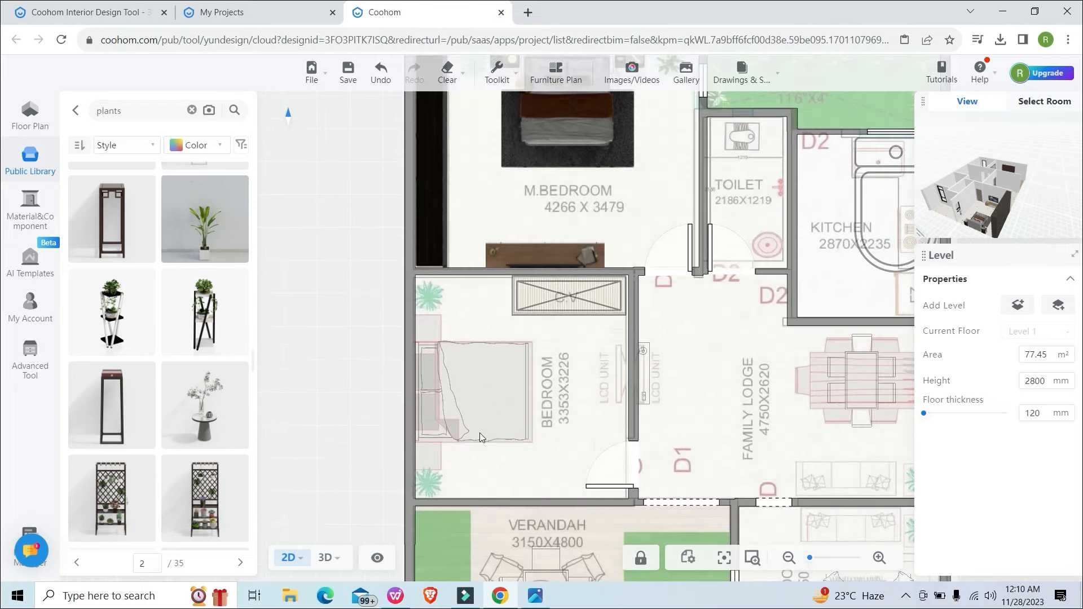
scroll(480, 432, up, 1)
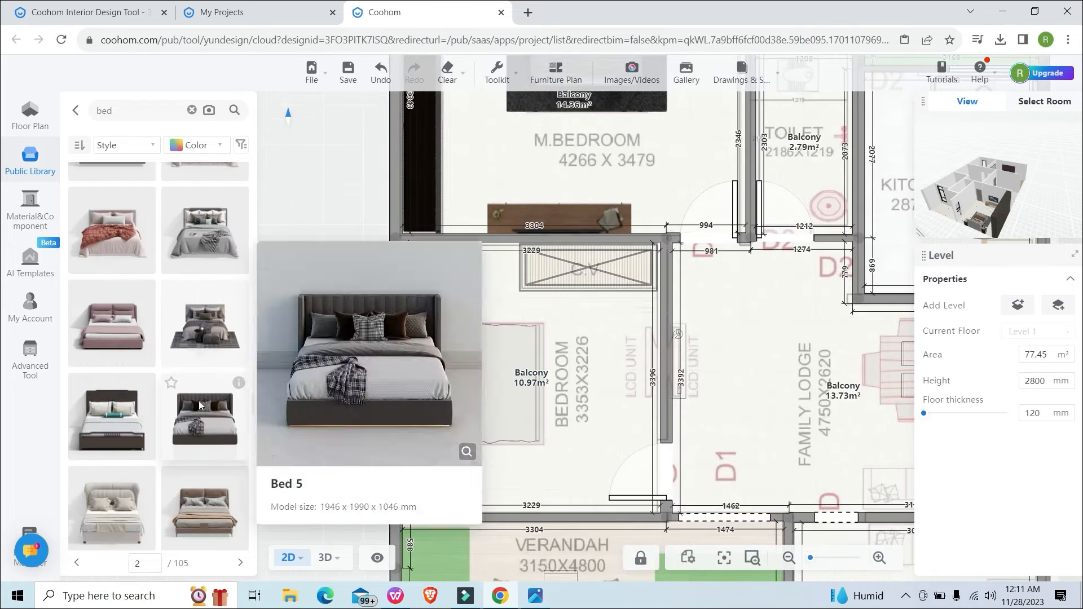
click(201, 401)
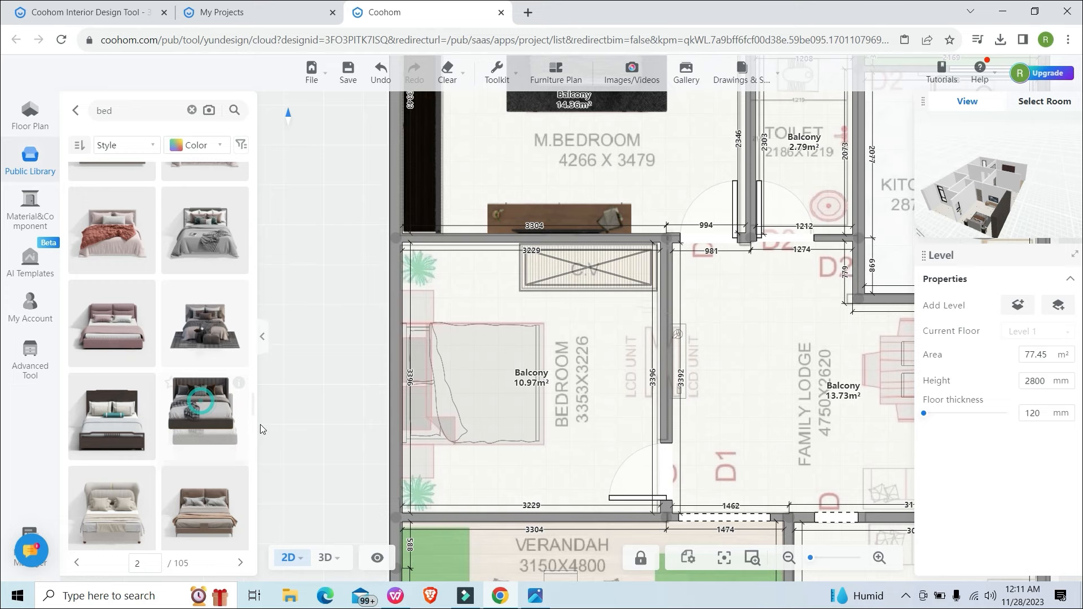
click(476, 388)
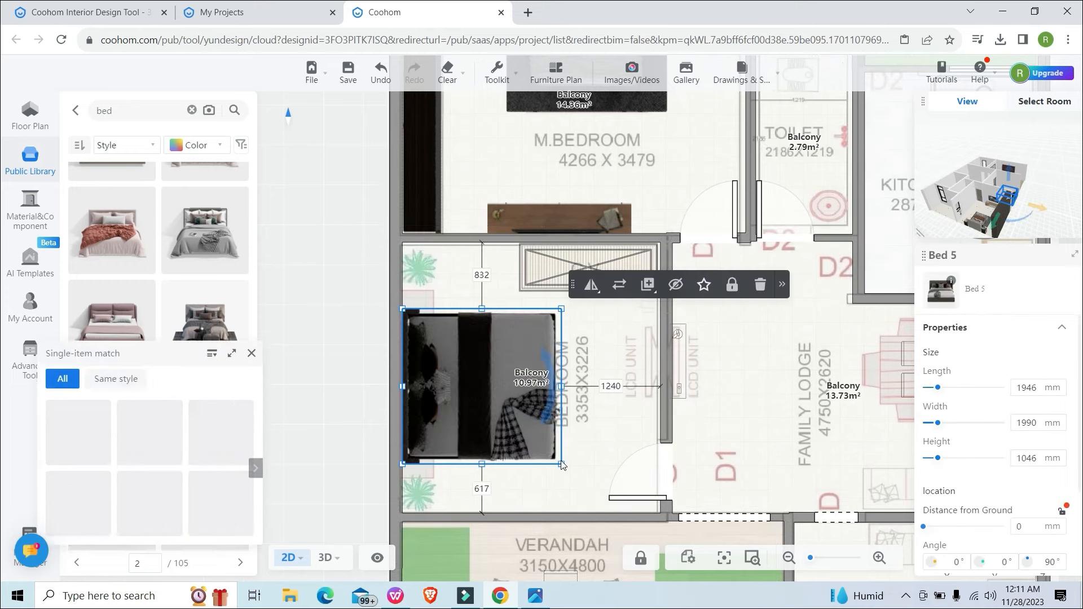
Resize Bed 5 to fit the bed outline between the two bedside table symbols.
drag(561, 464, 549, 434)
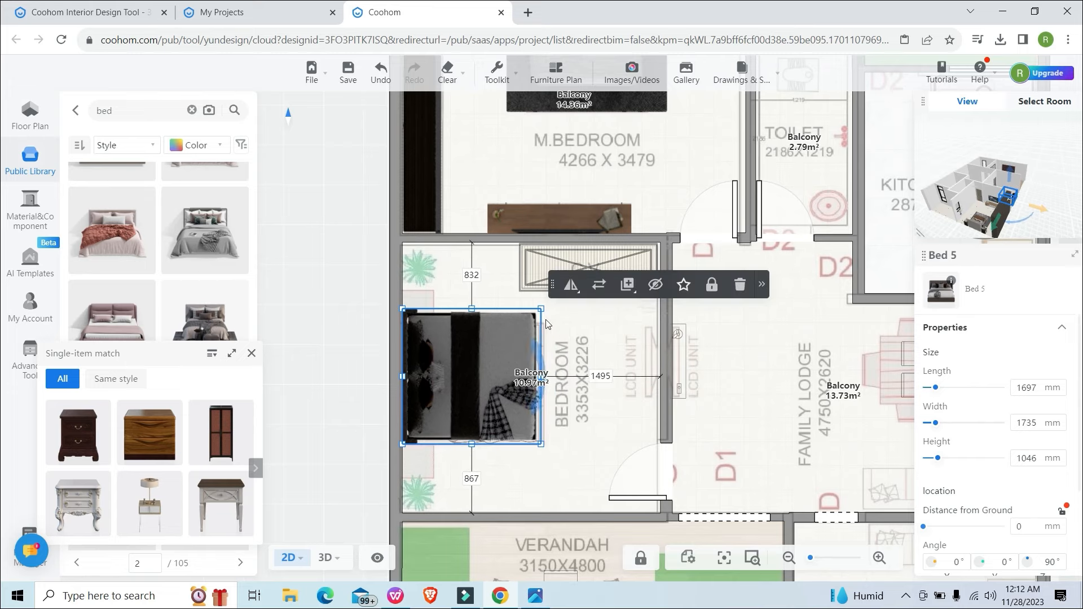
drag(540, 306, 525, 326)
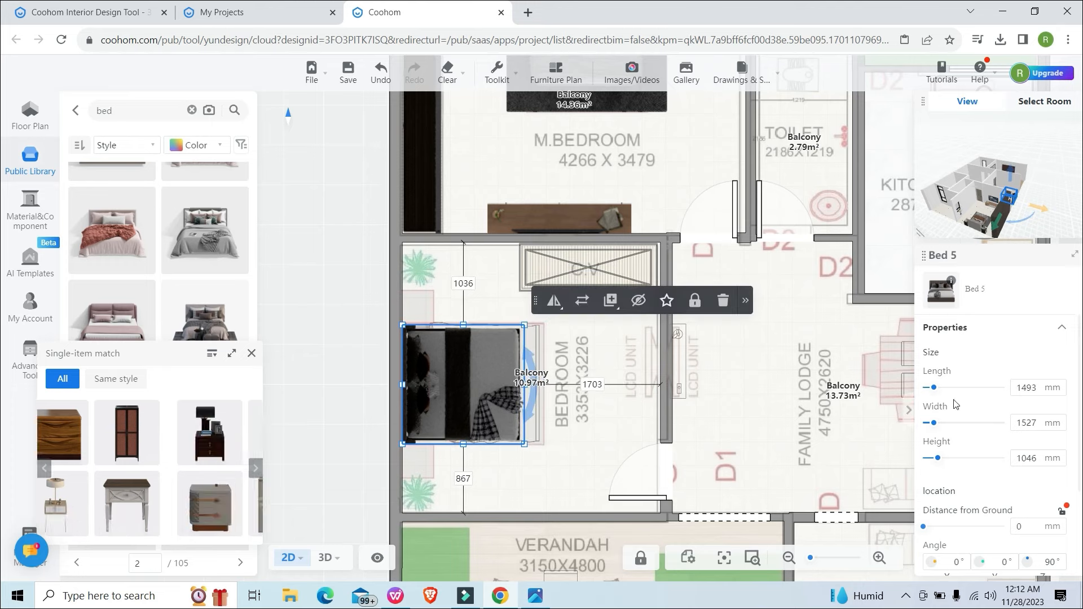
drag(935, 388, 935, 389)
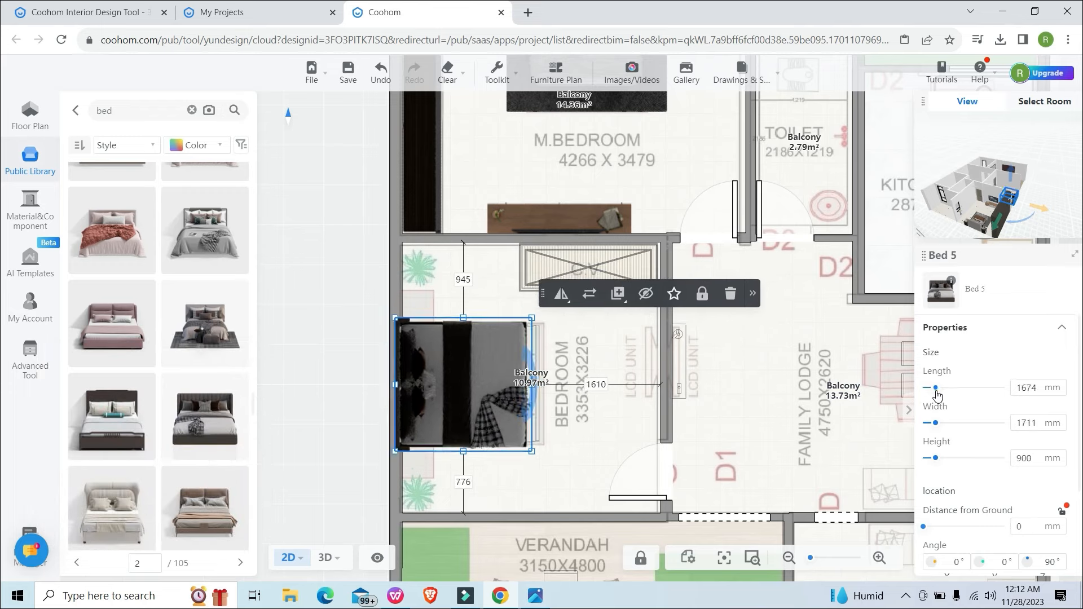
scroll(950, 501, down, 2)
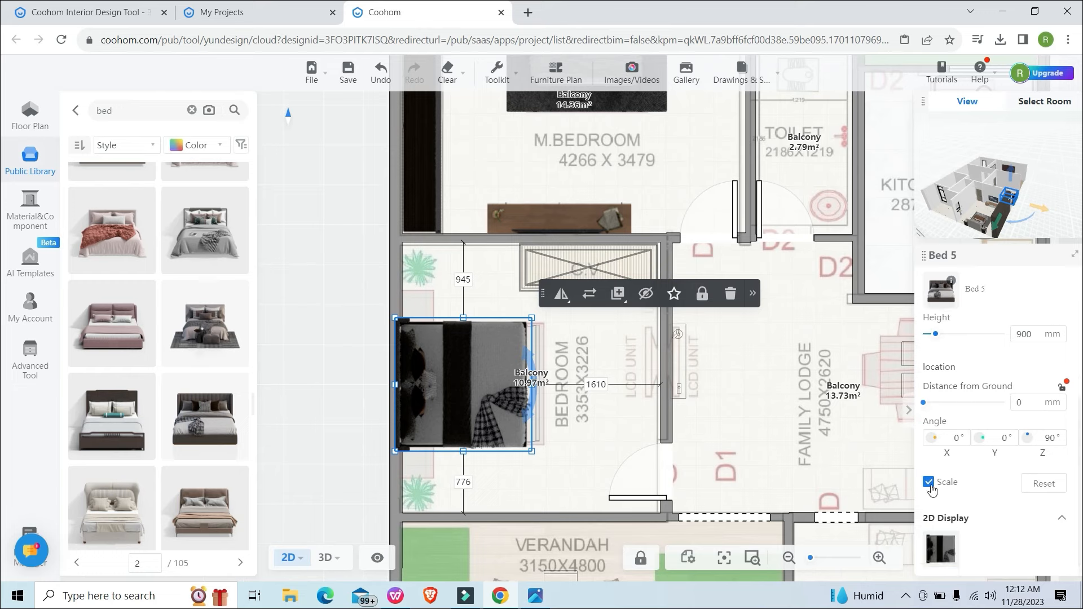
scroll(933, 435, up, 2)
drag(935, 389, 939, 426)
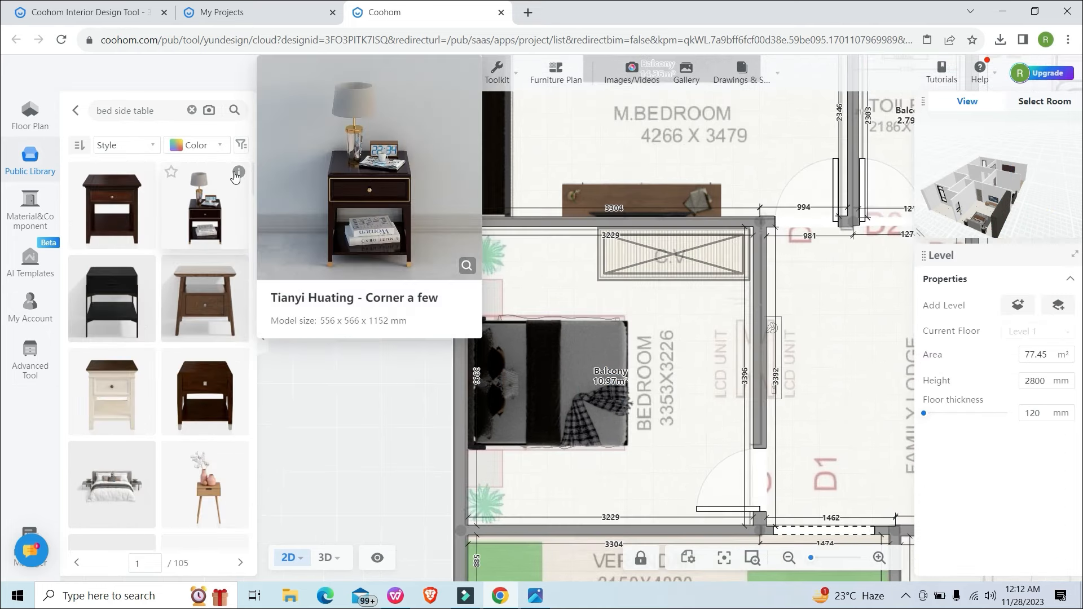
Search for "bed side table", place the dark table with lamp between the bed and wardrobe-side plant symbol, and shrink it to about 382 x 389 mm.
drag(218, 190, 491, 298)
scroll(491, 296, up, 4)
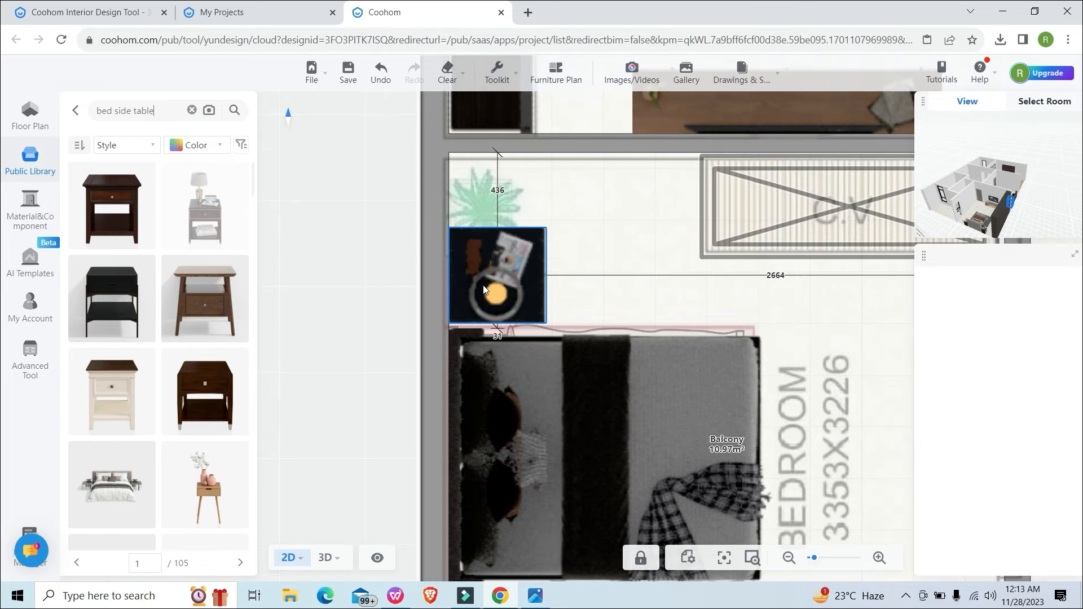
click(483, 289)
drag(536, 237, 518, 259)
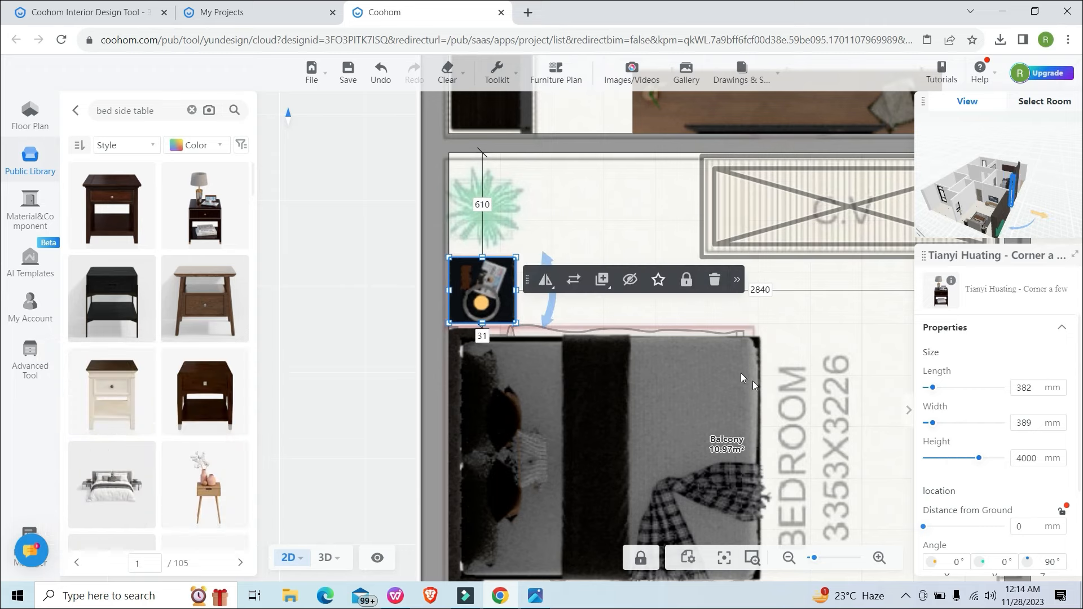
Copy the bedside table onto the matching symbol on the other side of the bed.
scroll(695, 361, down, 3)
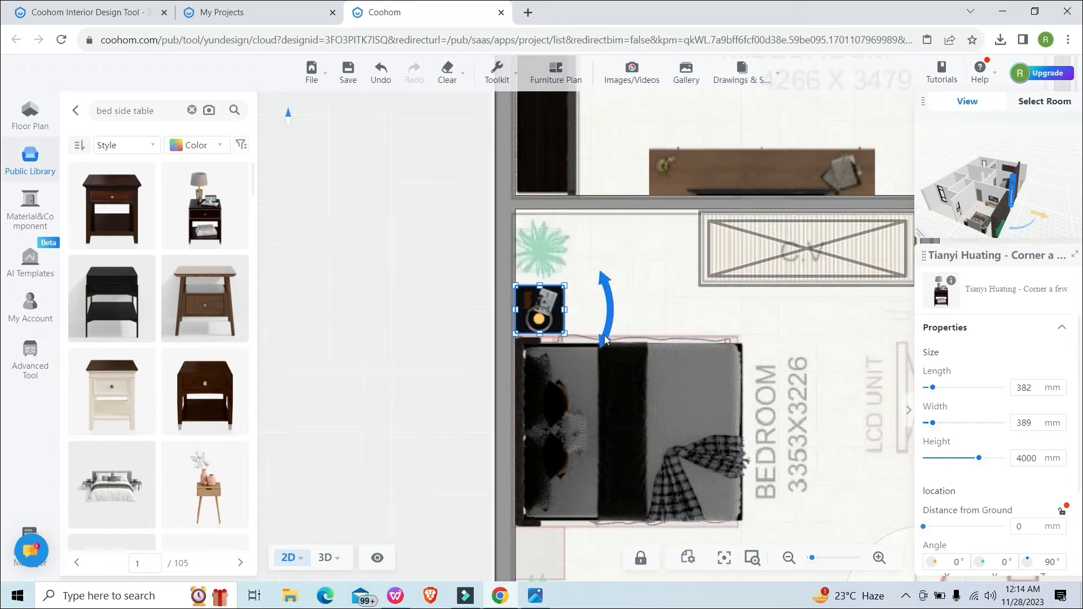
click(545, 321)
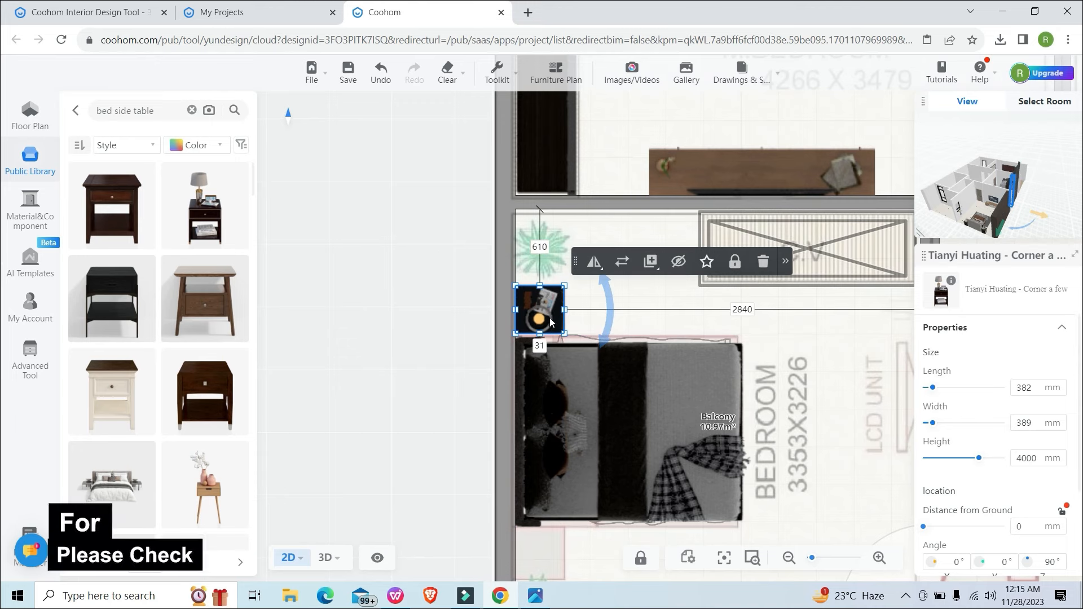
key(ctrl+c)
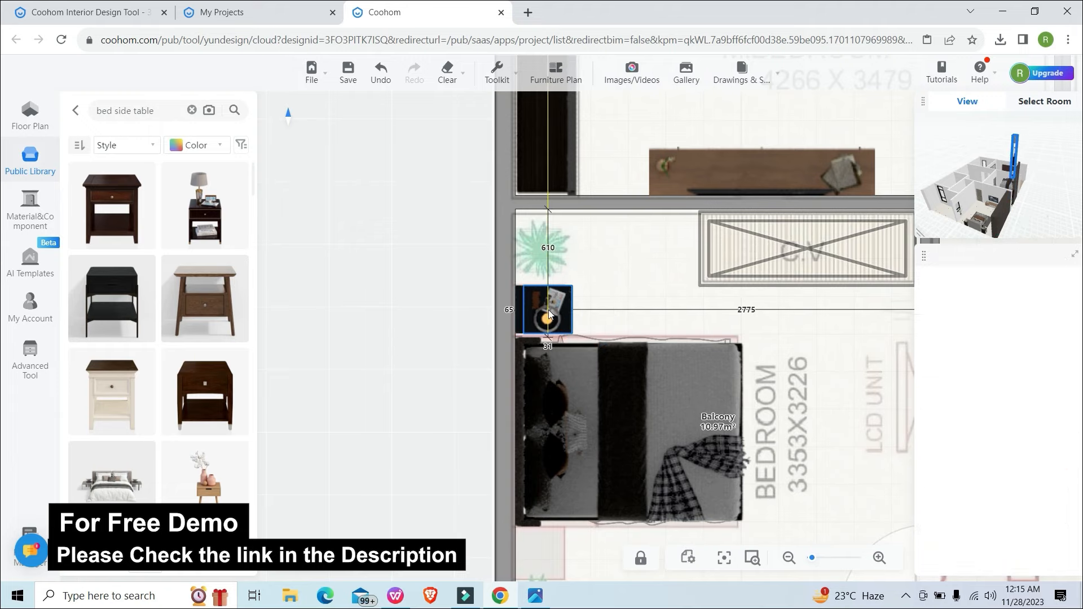
scroll(549, 529, down, 1)
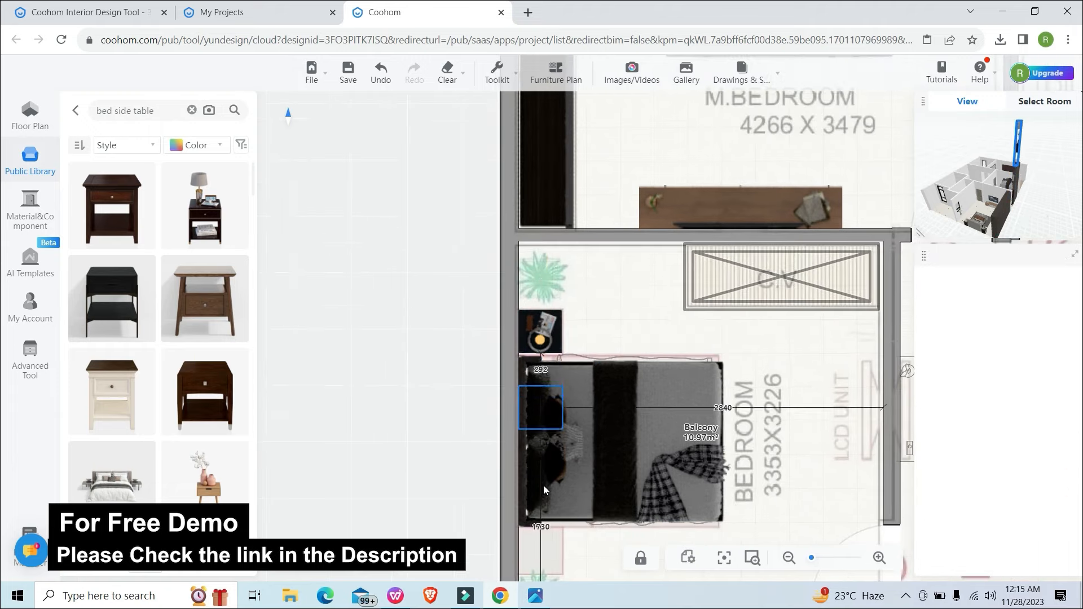
scroll(552, 528, down, 2)
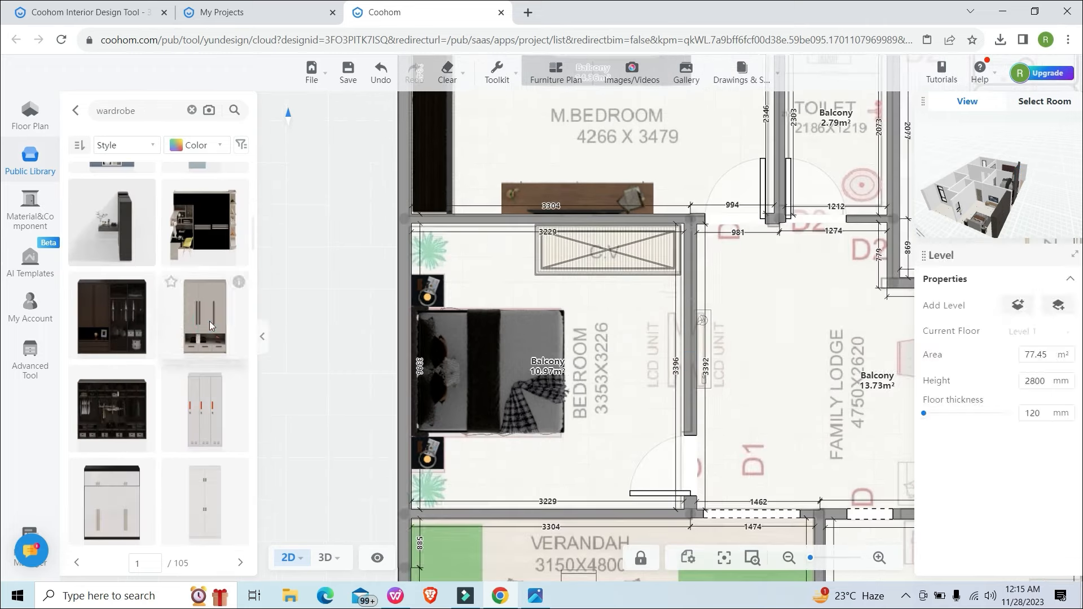
Place the light-coloured wardrobe from a "wardrobe" search on the bedroom's C.V area and stretch it to about 2110 mm long.
click(209, 320)
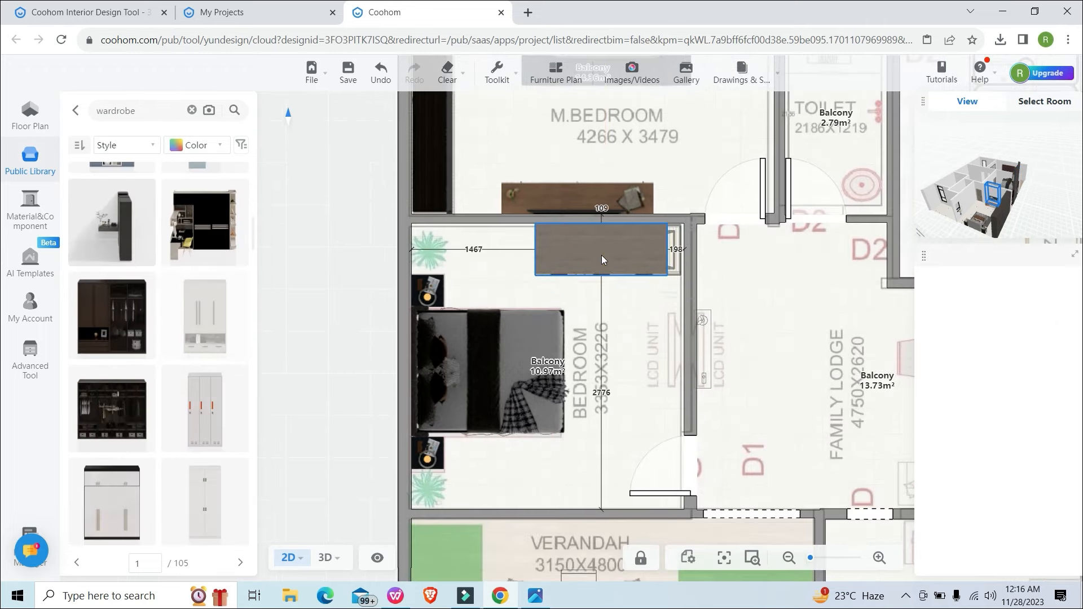
click(601, 255)
scroll(576, 252, up, 4)
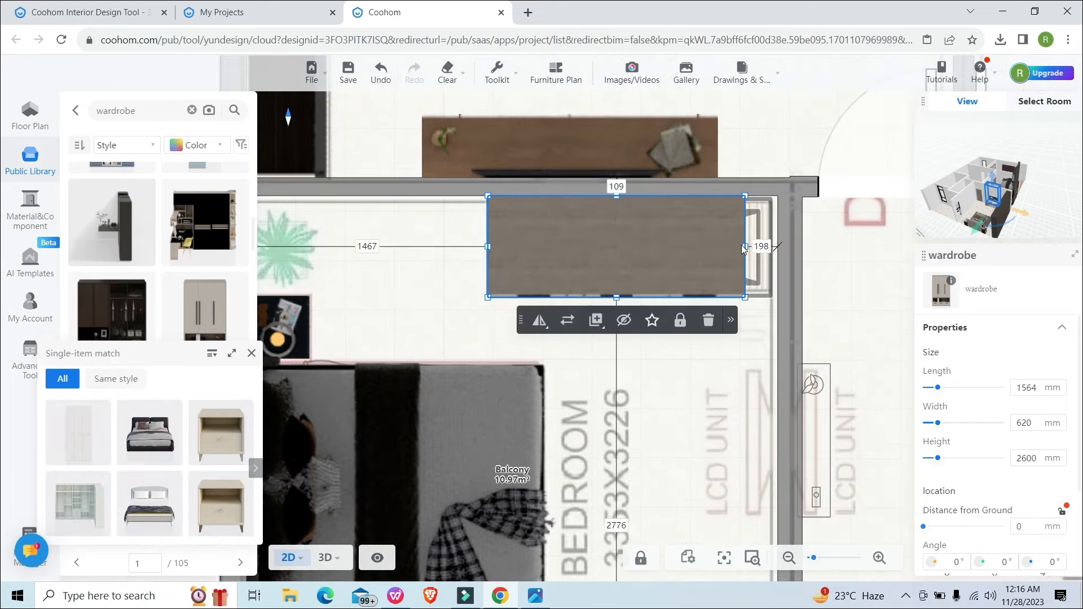
drag(746, 246, 775, 246)
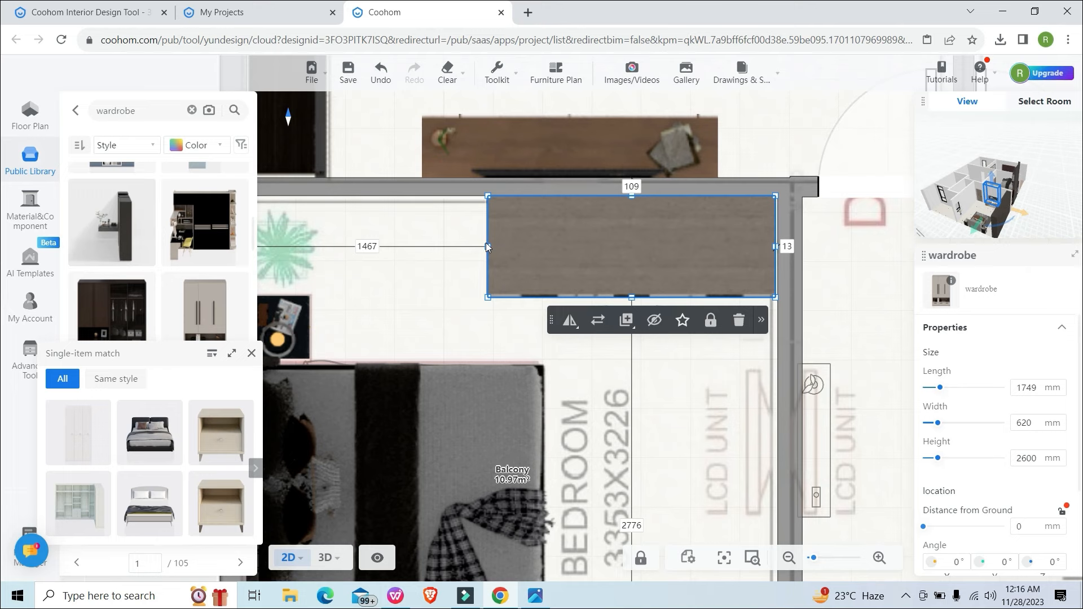
drag(488, 246, 428, 246)
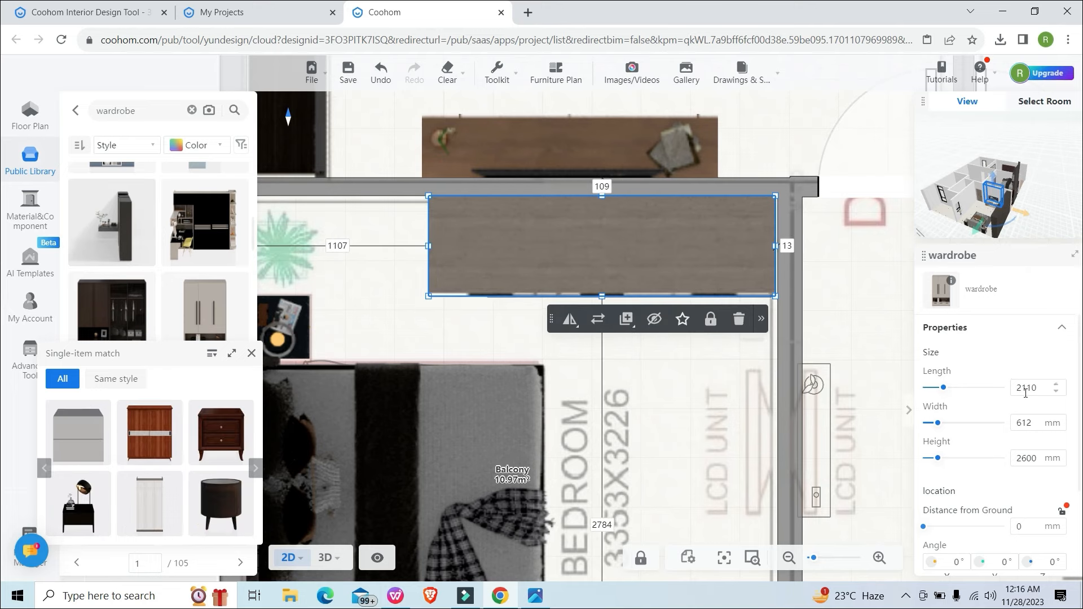
Set the bedroom wardrobe's width to 600 mm and its height to 2100 mm.
click(1031, 424)
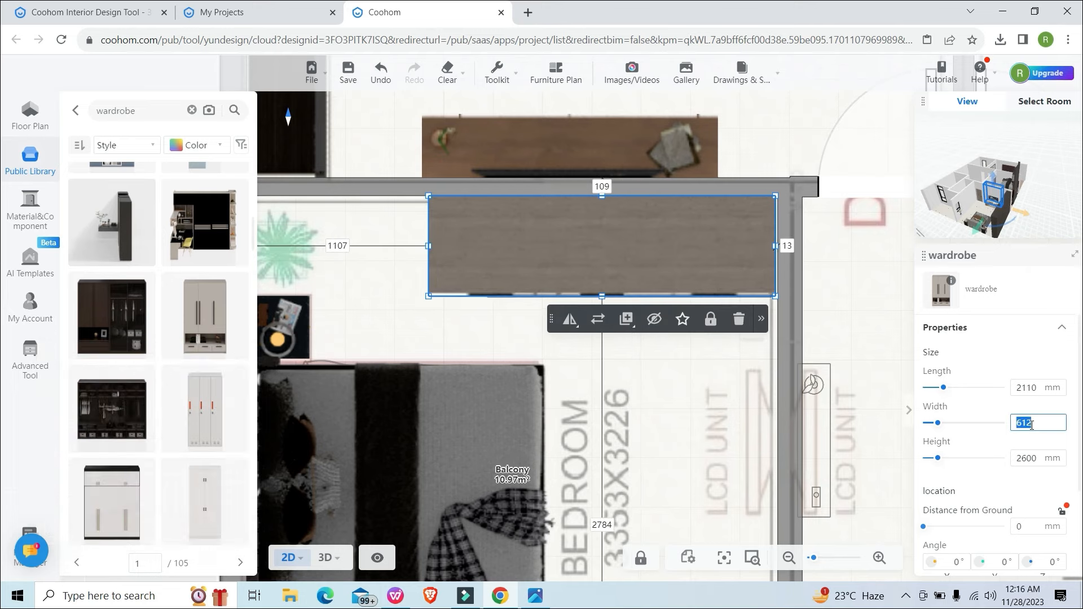
key(Return)
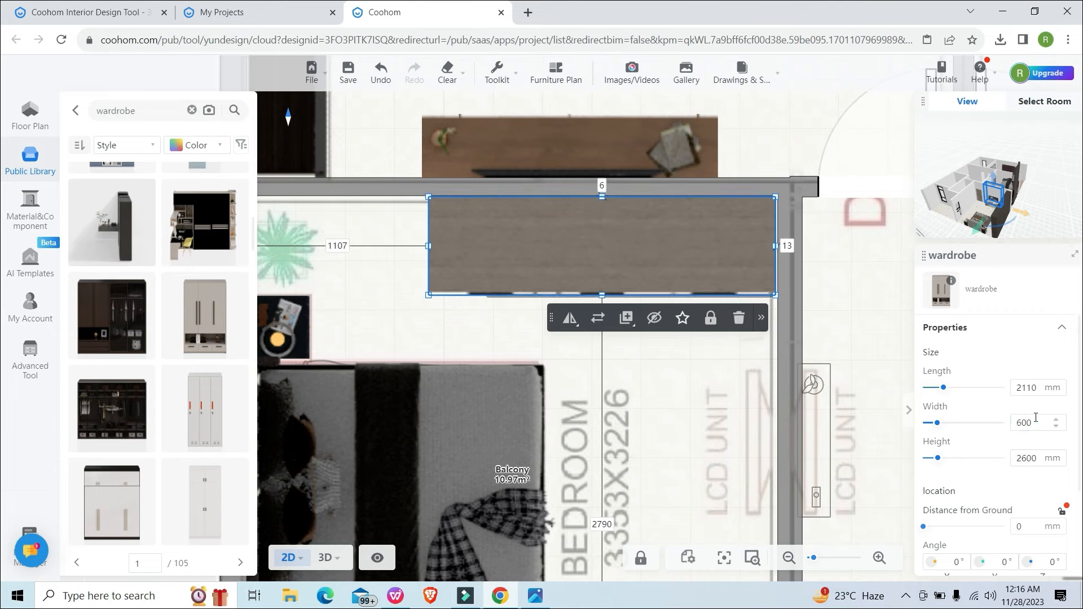
click(1042, 461)
text(21)
key(Return)
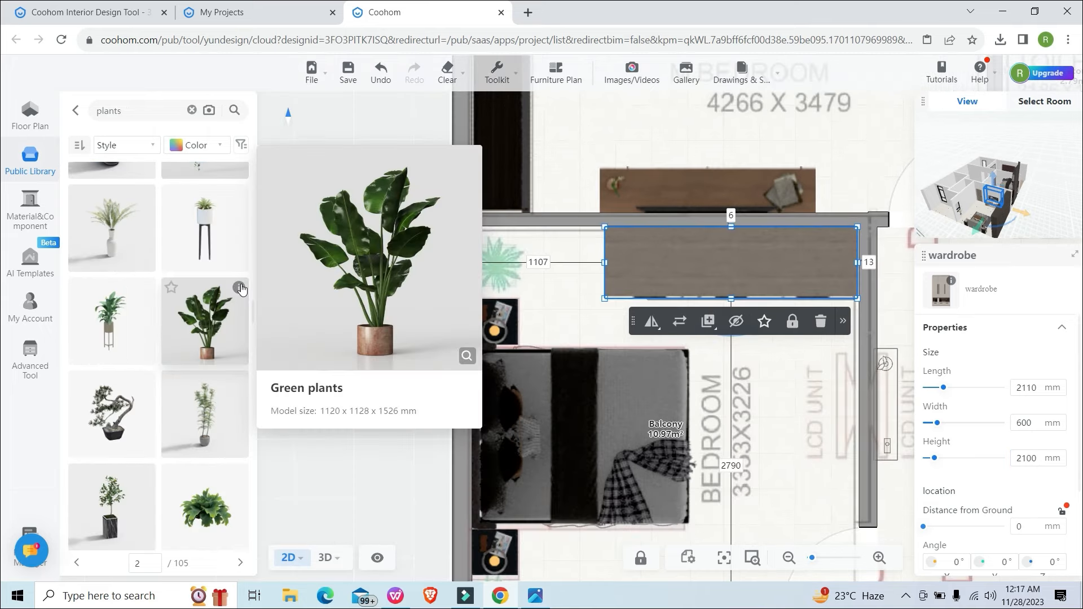
Fit the Green plants model from a "plants" search to the bedroom's upper plant symbol and copy it onto the lower corner's symbol.
drag(205, 314, 480, 286)
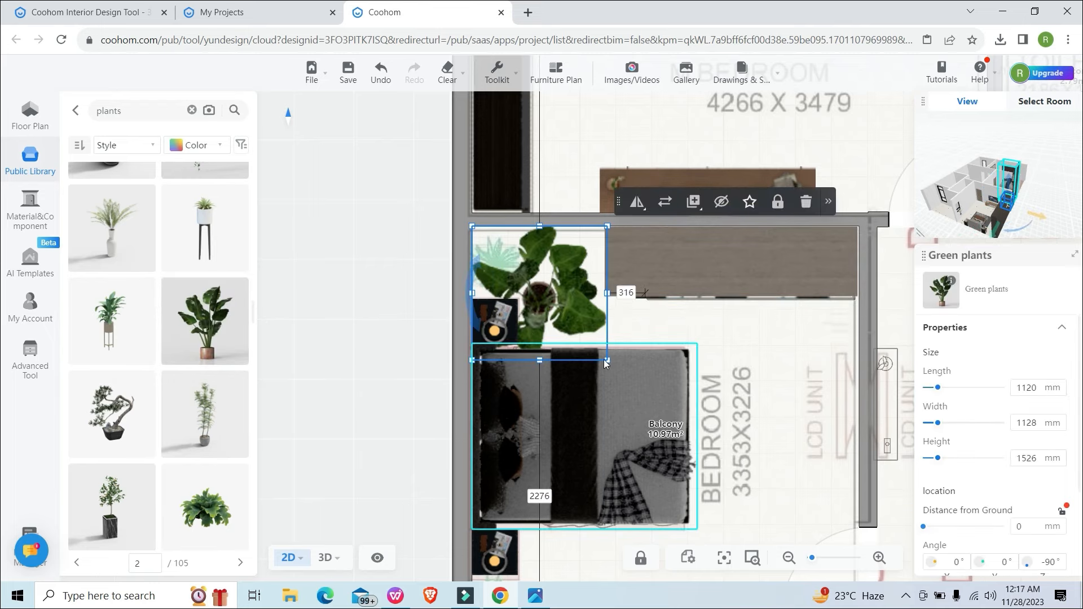
drag(605, 360, 536, 265)
right_drag(508, 263, 510, 283)
drag(503, 287, 501, 291)
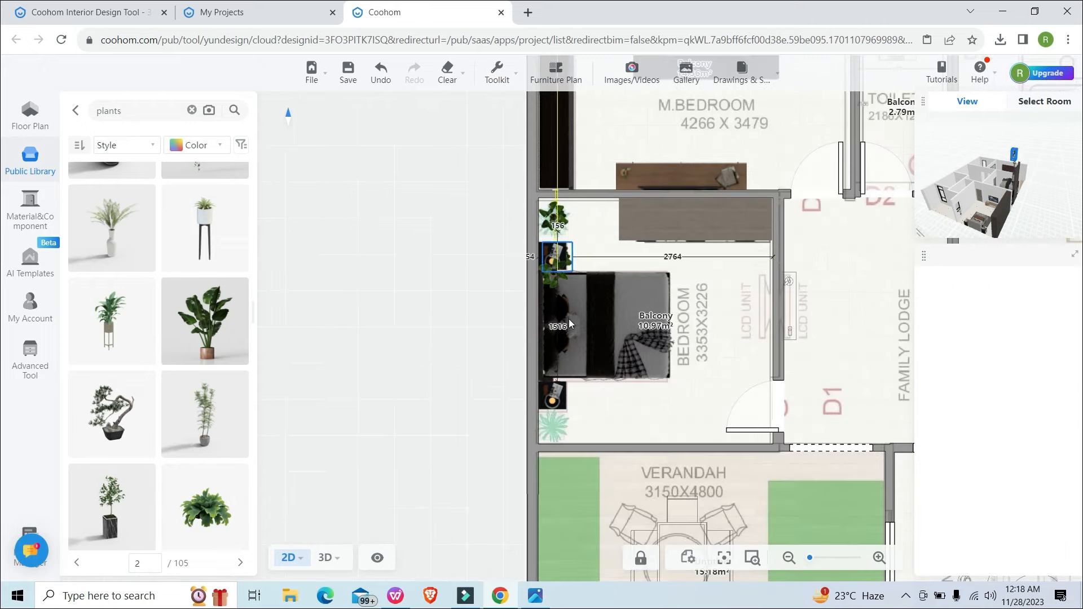
click(555, 433)
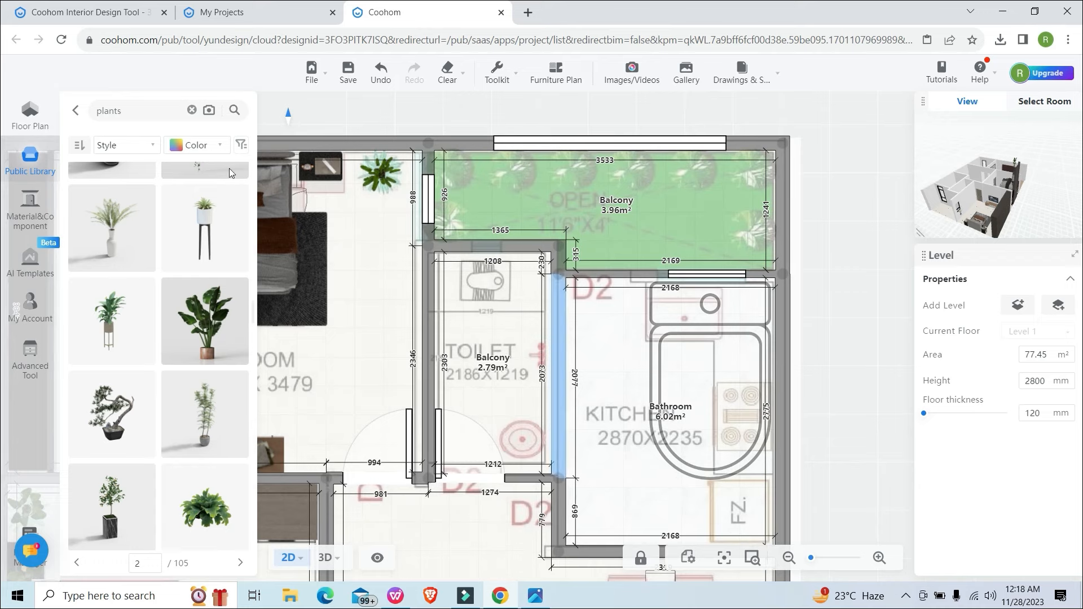
Search the model library for "wc" and place the dark wall-hung Bathroom toilet on the WC symbol in the toilet room.
click(127, 112)
drag(128, 113, 6, 97)
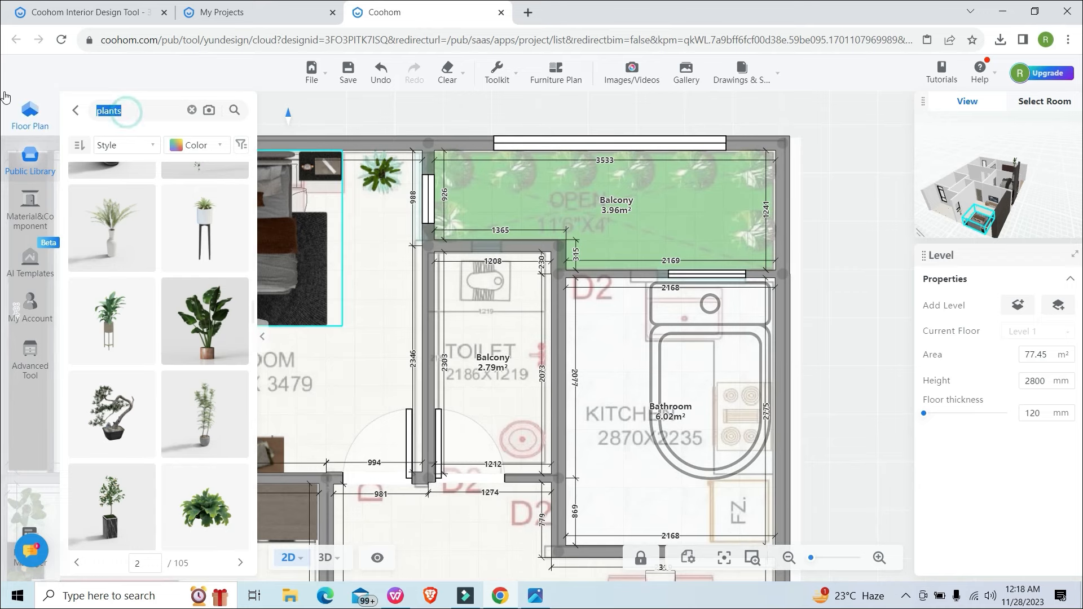
key(BackSpace)
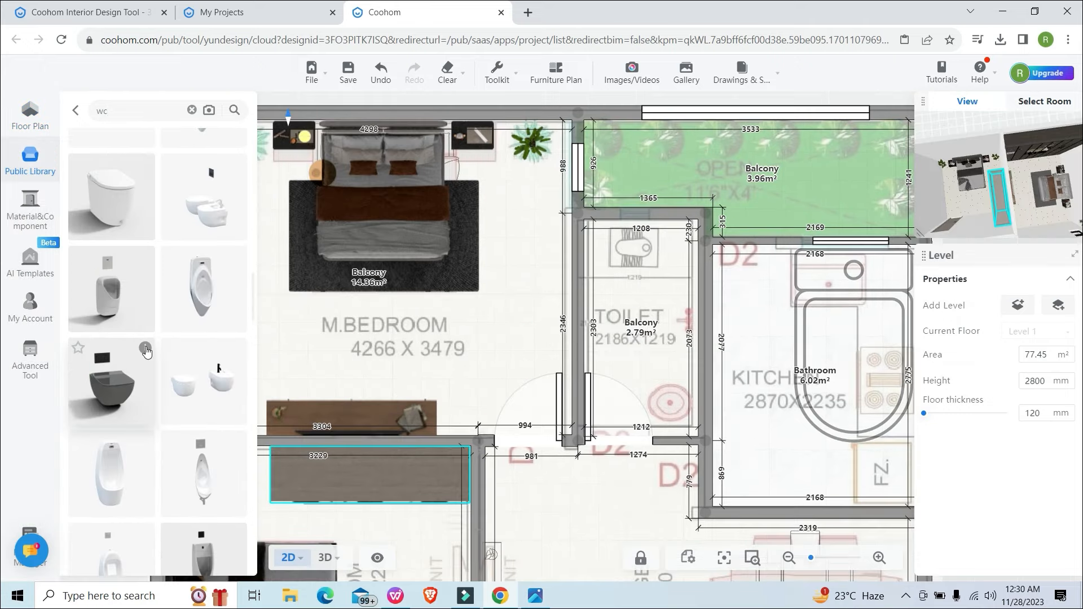
mouse_move(146, 351)
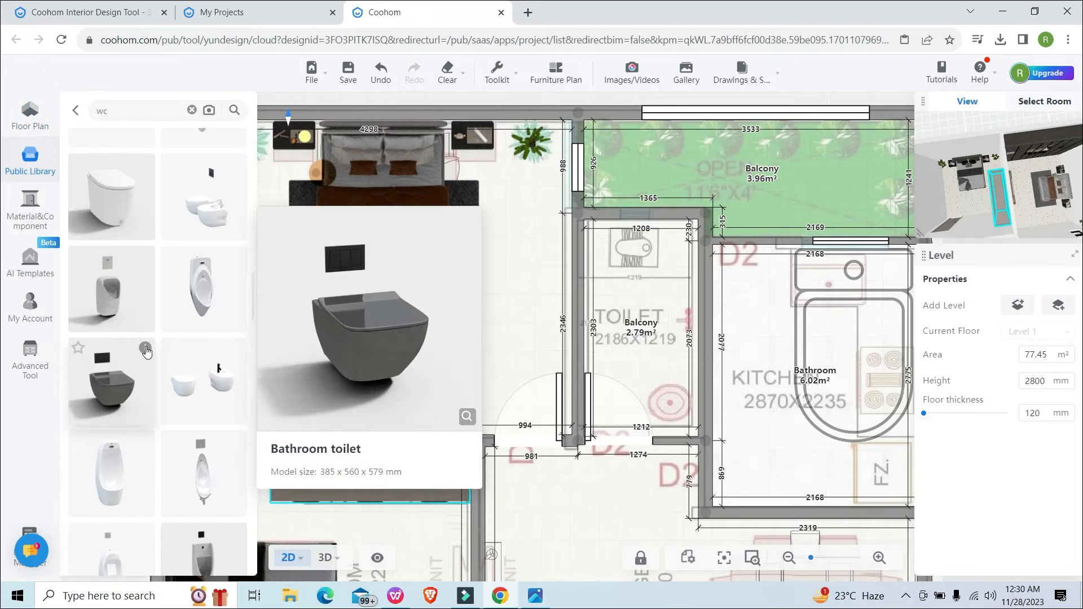
click(105, 381)
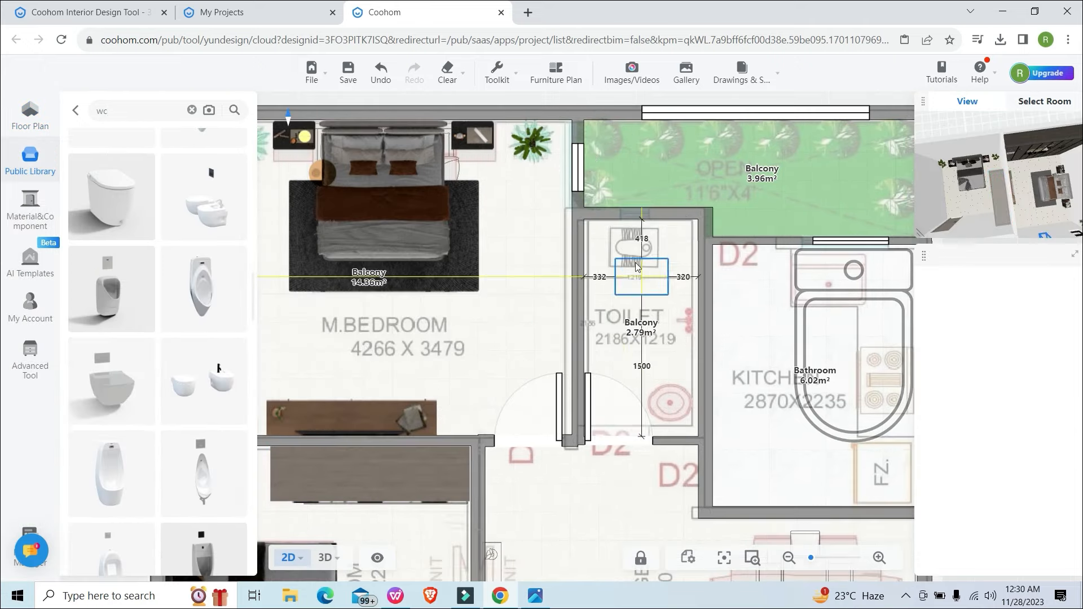
click(625, 245)
Resize the Bathroom toilet to 450 mm long, 700 mm wide and 400 mm high, and set it against the wall at the WC symbol.
scroll(626, 245, up, 5)
mouse_move(654, 249)
mouse_down()
mouse_move(654, 232)
mouse_move(645, 236)
mouse_up()
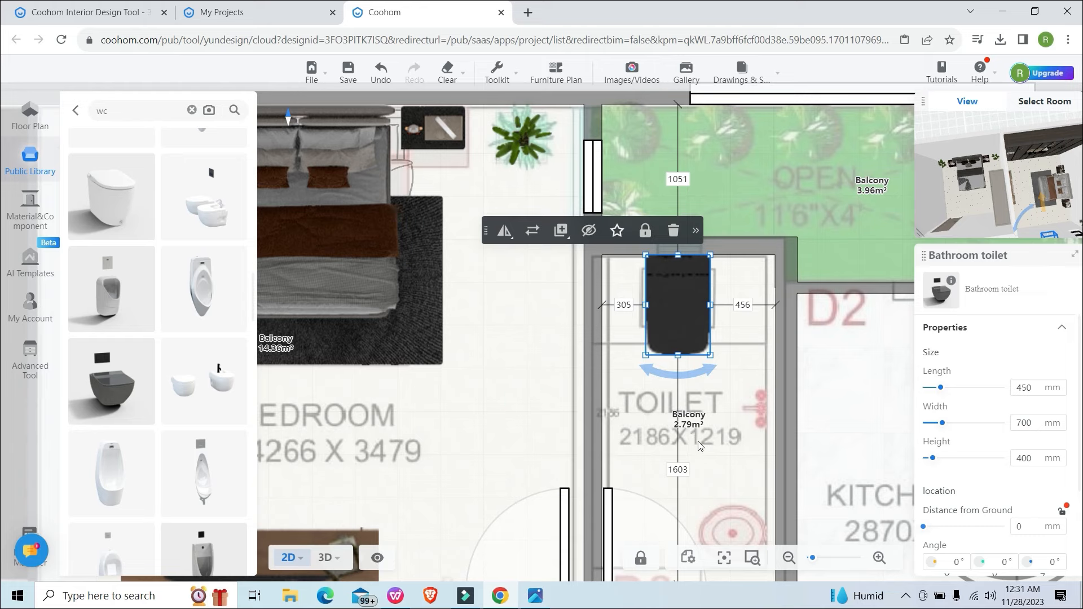
scroll(698, 442, down, 2)
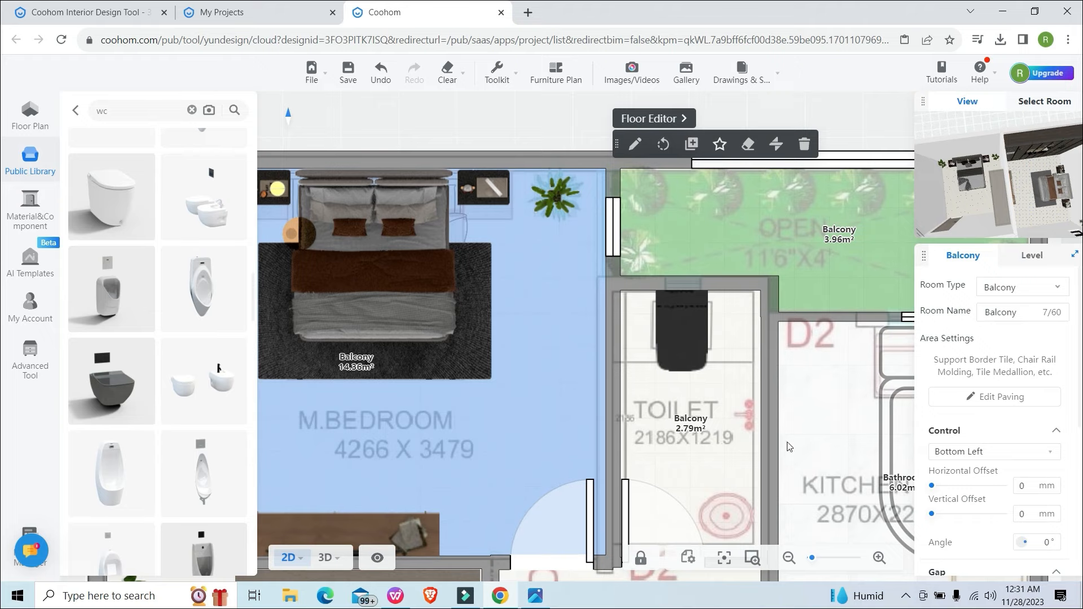
click(773, 382)
scroll(726, 502, down, 2)
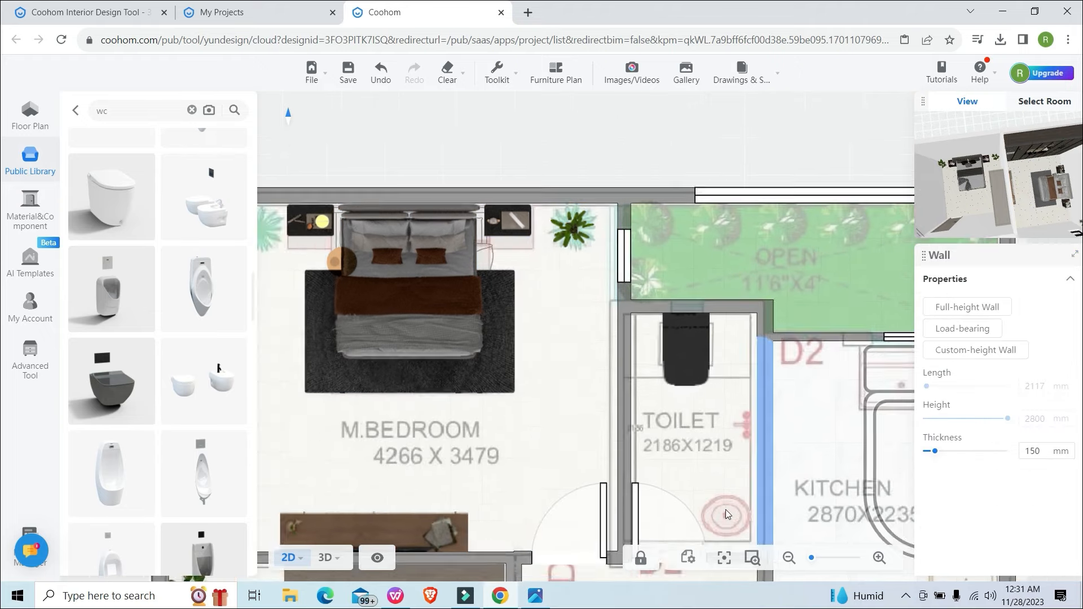
Place the pedestal Wash basin from a "wash basin" search on the toilet's basin symbol and shrink it to 548 mm long and 413 mm wide.
drag(724, 501, 671, 383)
scroll(672, 382, up, 3)
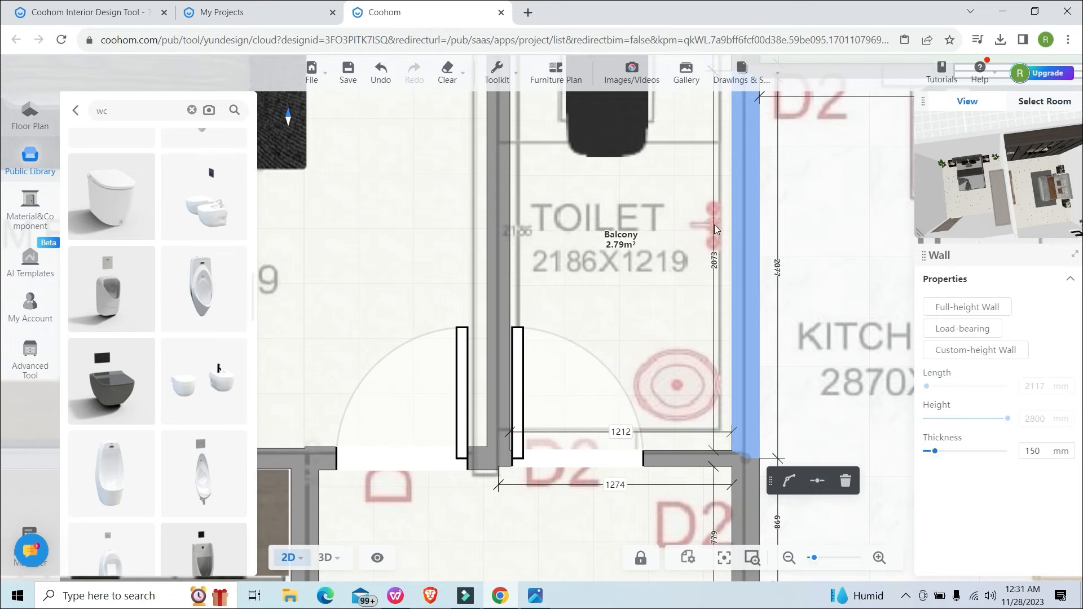
scroll(107, 188, down, 5)
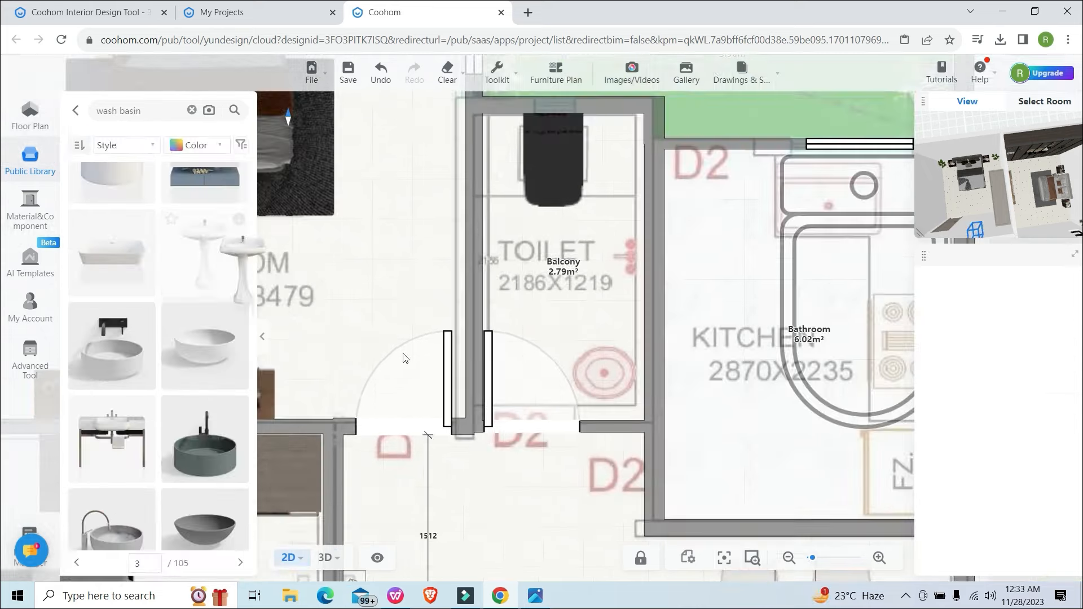
drag(404, 358, 612, 371)
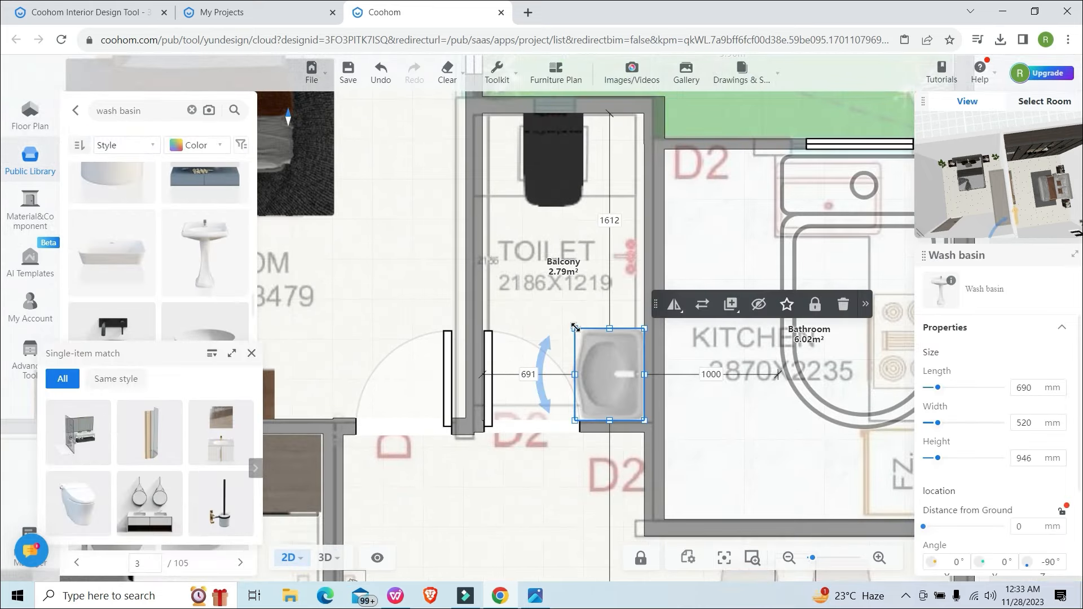
mouse_move(575, 329)
mouse_down()
mouse_move(589, 346)
mouse_move(586, 337)
mouse_up()
drag(584, 420, 591, 413)
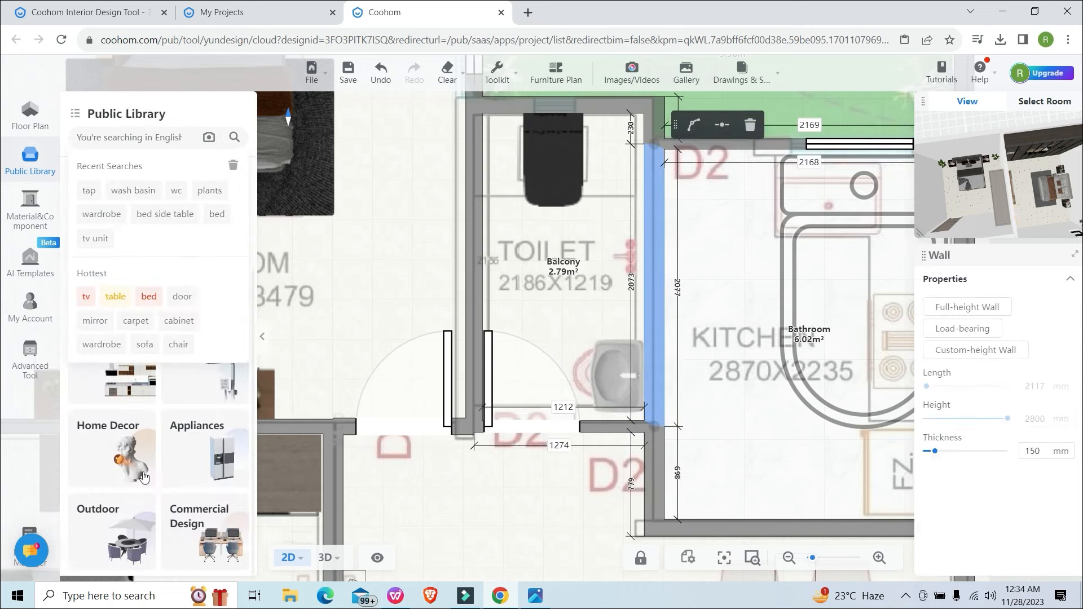
Search the model library for "tap" and look through the faucet models.
click(198, 465)
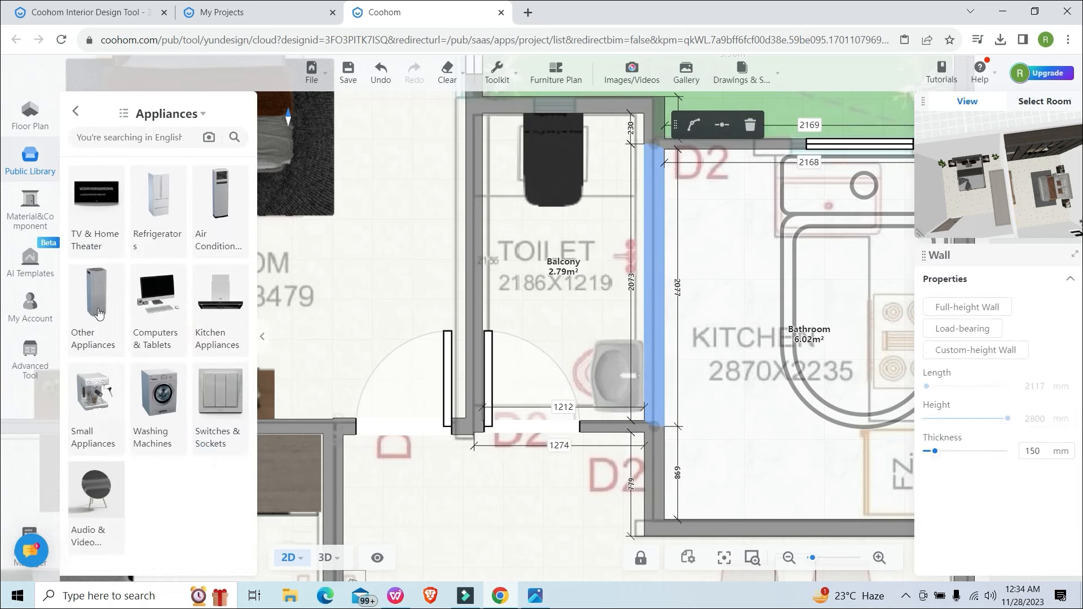
click(100, 138)
text(tap)
key(Return)
scroll(152, 305, down, 5)
scroll(181, 361, down, 5)
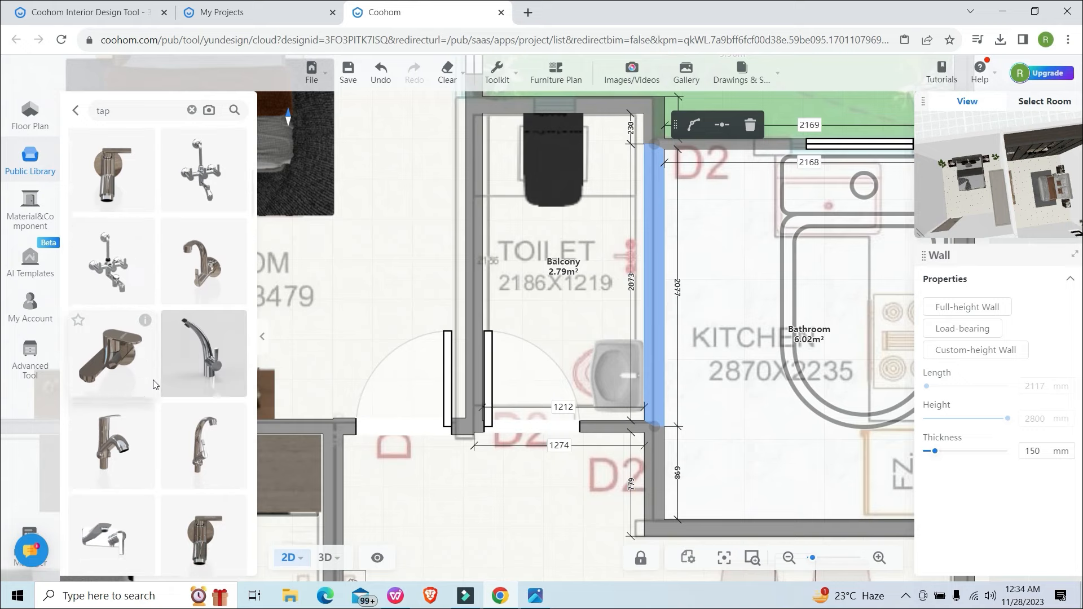
scroll(204, 395, down, 2)
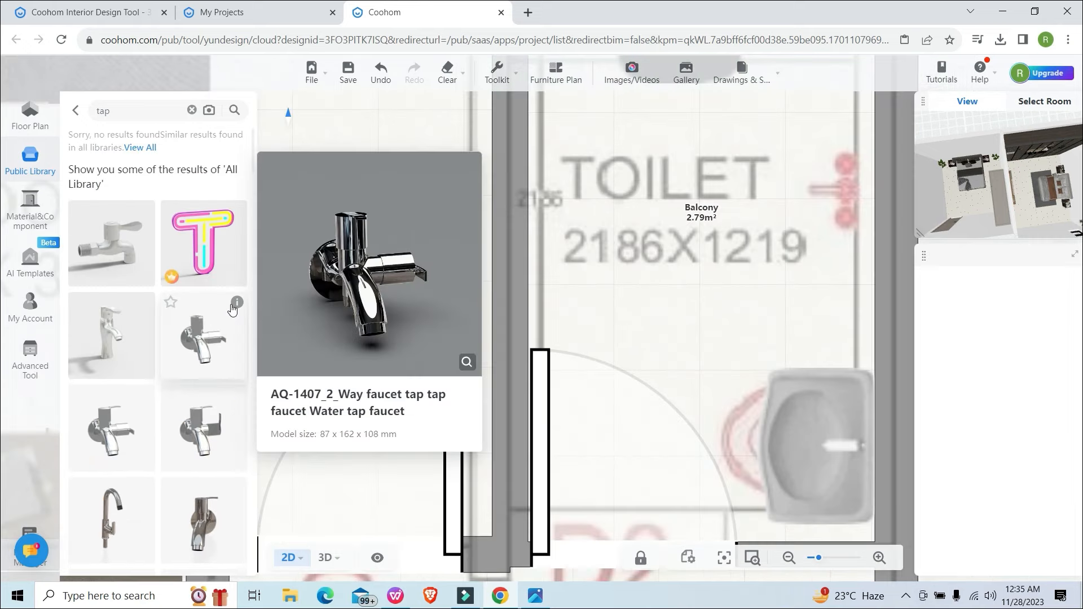
Place the AQ-1407_2_Way faucet on the toilet's tap symbol, enlarge it to 133 by 247 mm and set its distance from ground to 750 mm.
drag(232, 308, 843, 216)
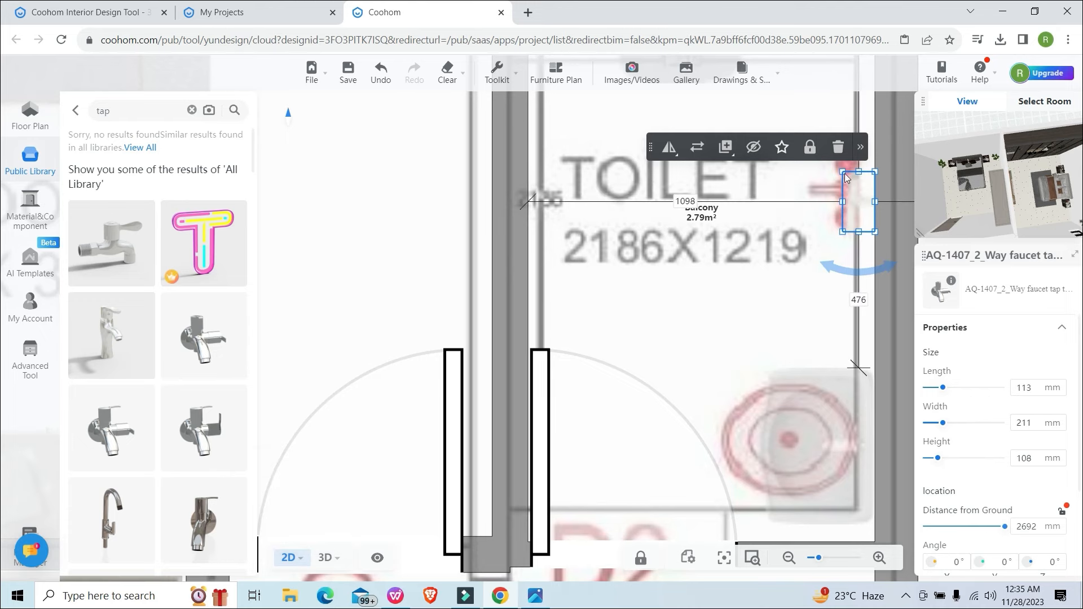
drag(842, 169, 837, 161)
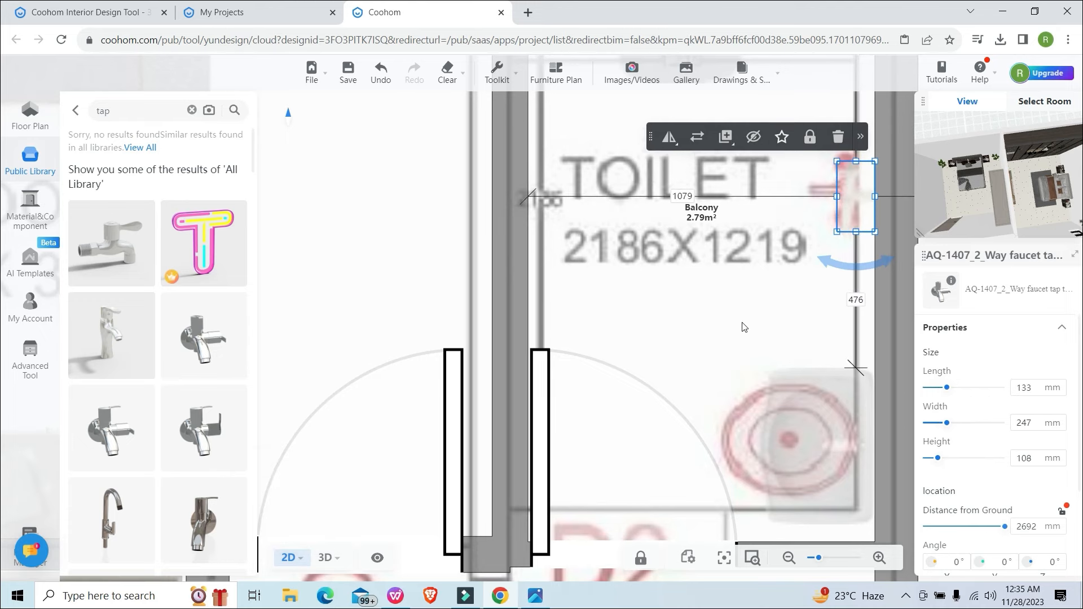
text(750)
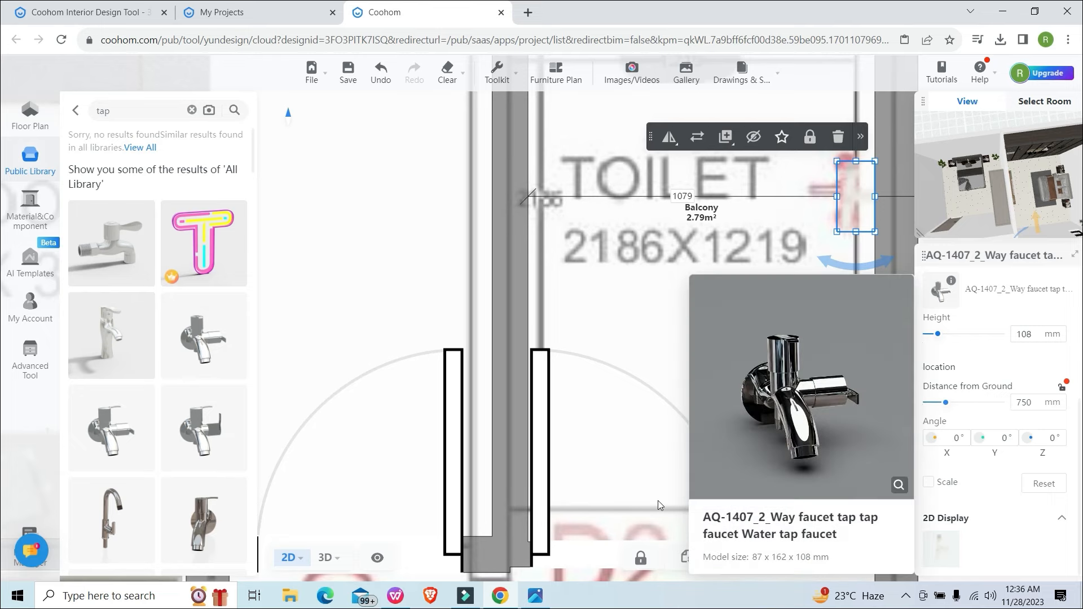
Examine the wall faucet and the other toilet fixtures in the 3D view.
click(326, 561)
drag(469, 391, 744, 323)
right_drag(665, 391, 580, 487)
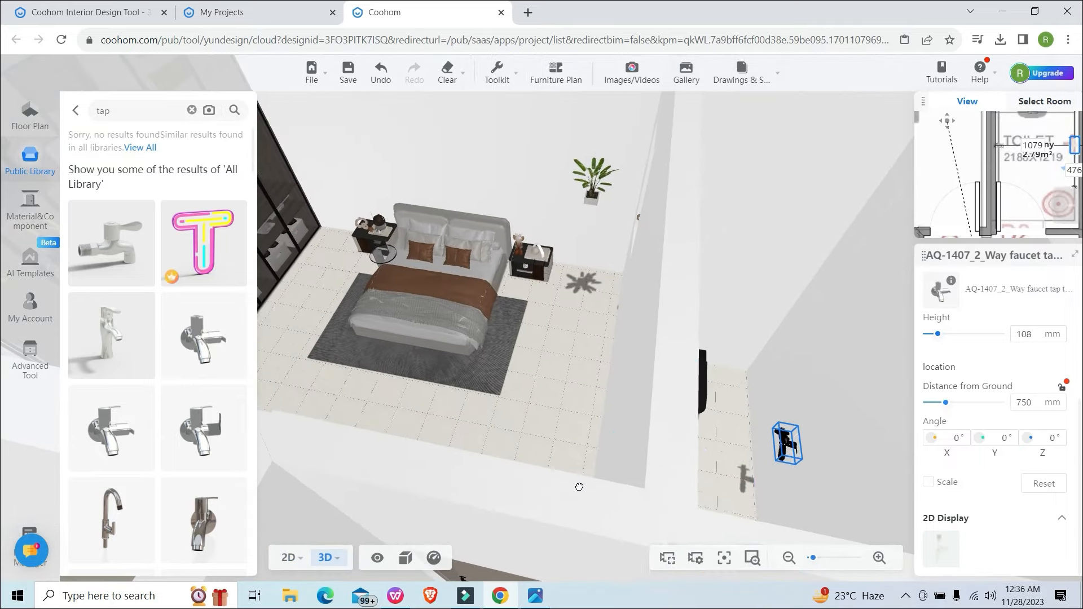
scroll(703, 486, up, 2)
right_drag(702, 489, 610, 475)
scroll(693, 476, up, 2)
right_drag(693, 476, 598, 453)
scroll(673, 501, up, 2)
right_drag(680, 420, 613, 368)
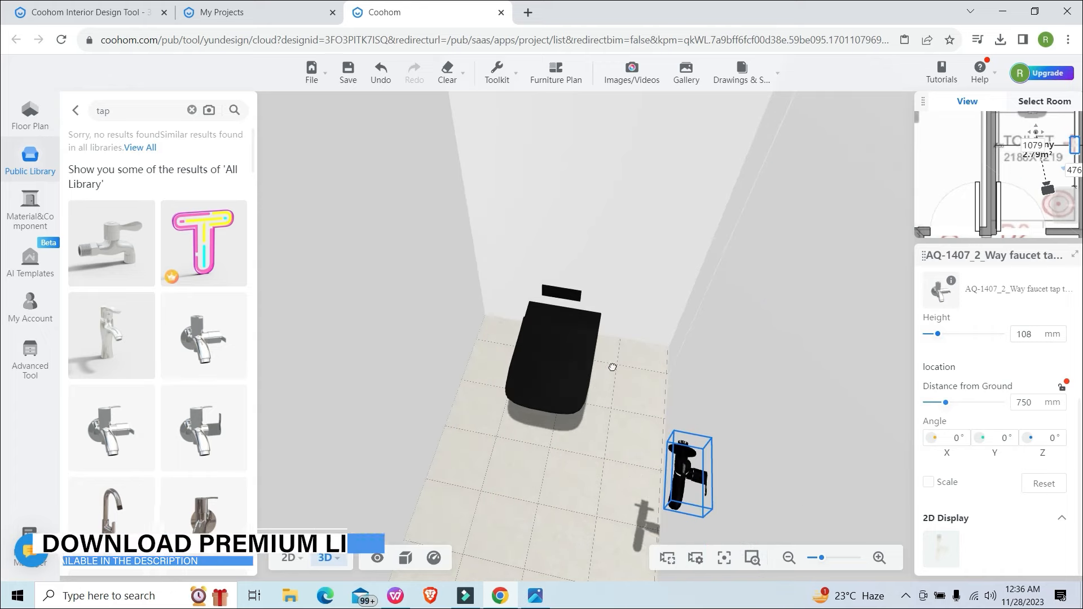
drag(725, 509, 780, 455)
click(778, 474)
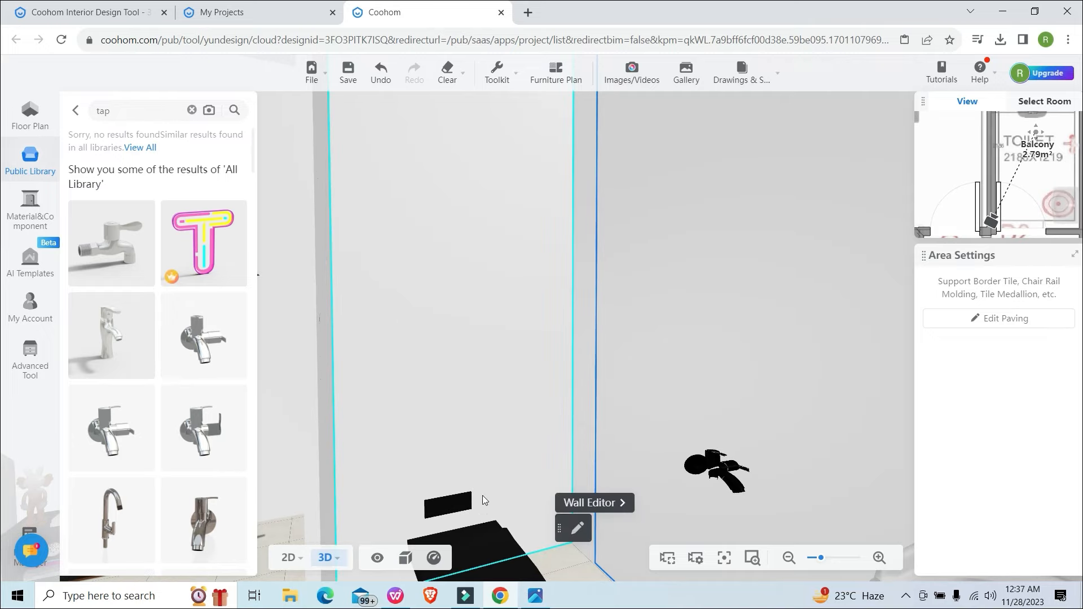
drag(381, 473, 426, 527)
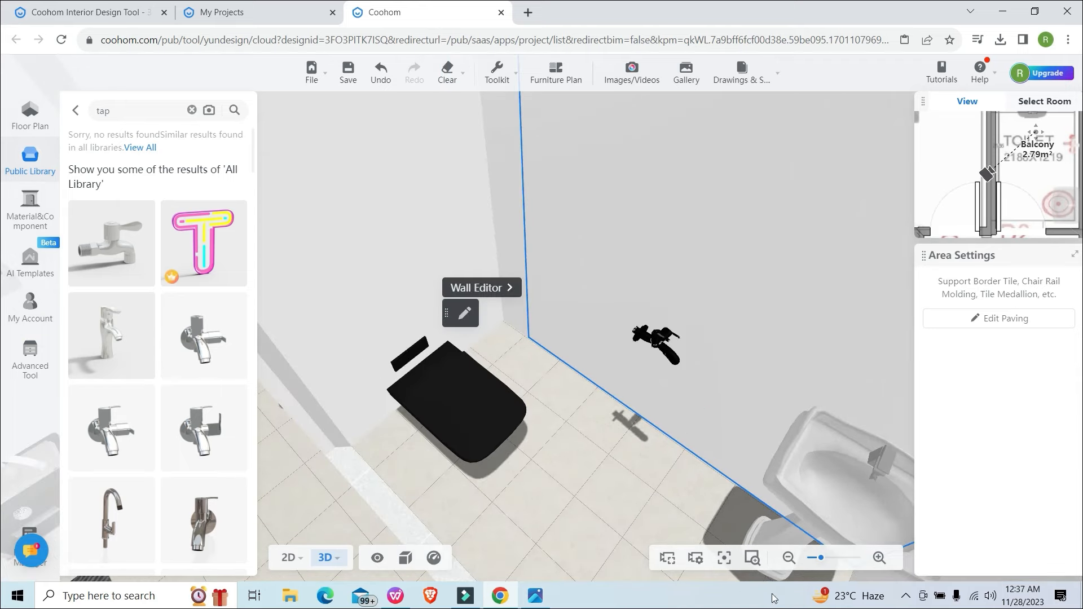
Set the wash basin's height to 750 mm.
click(801, 513)
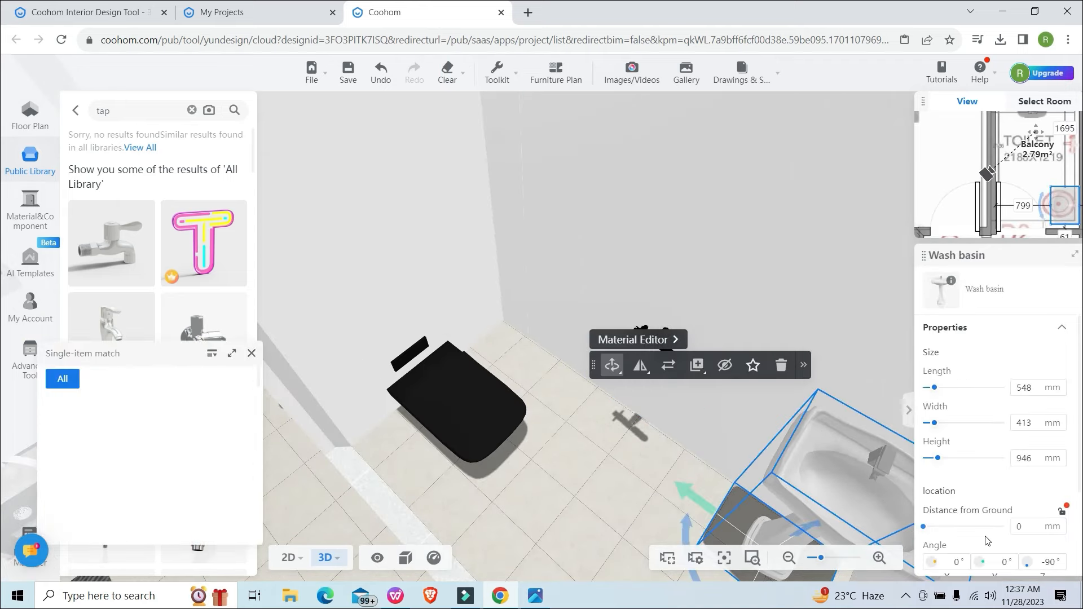
scroll(1003, 471, down, 2)
scroll(1016, 463, up, 1)
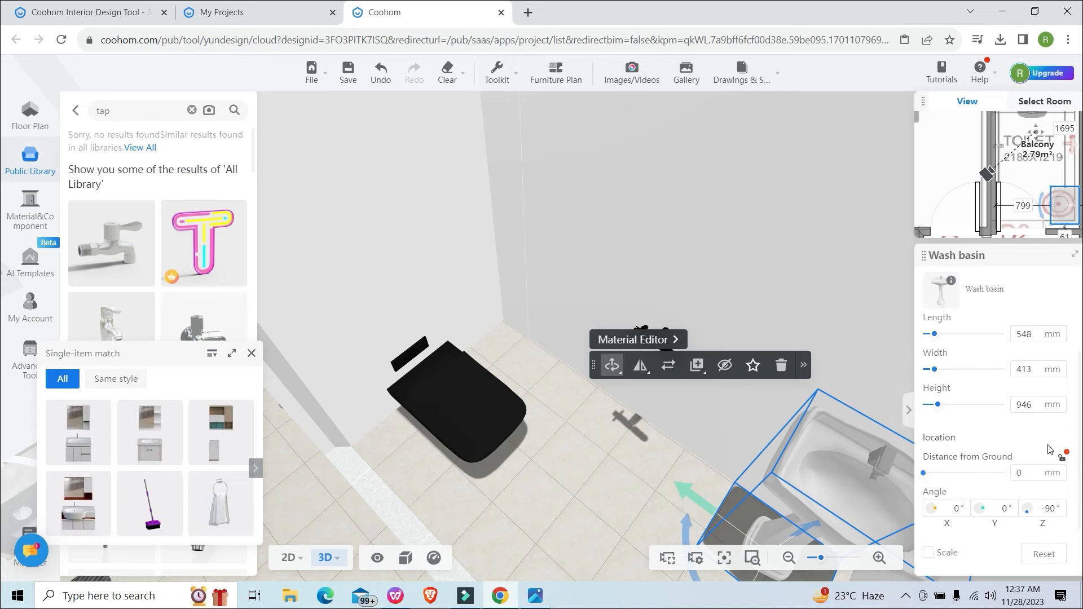
click(1033, 406)
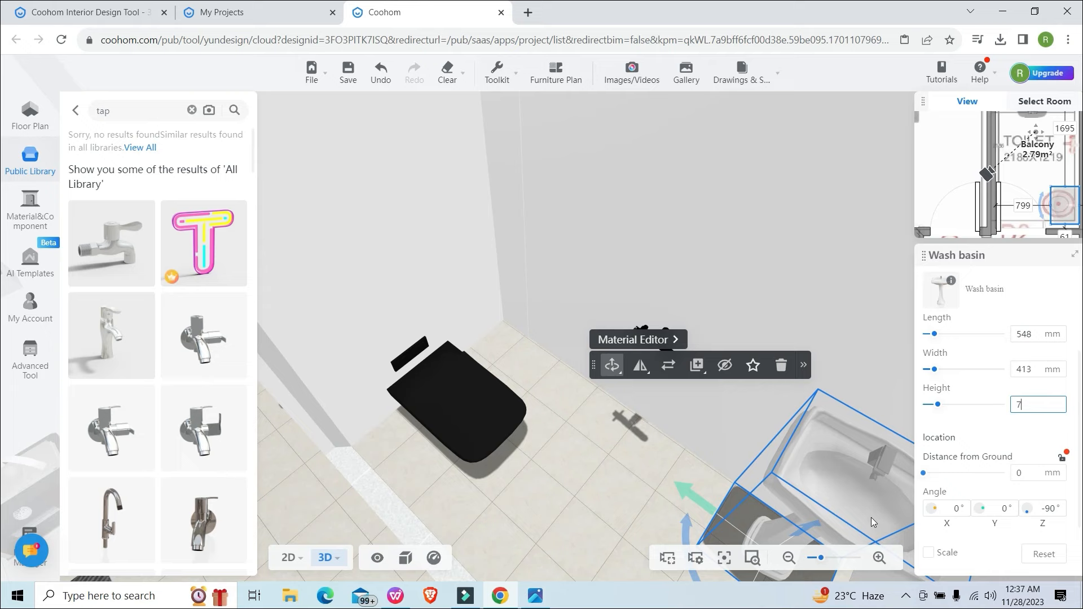
text(750)
key(Return)
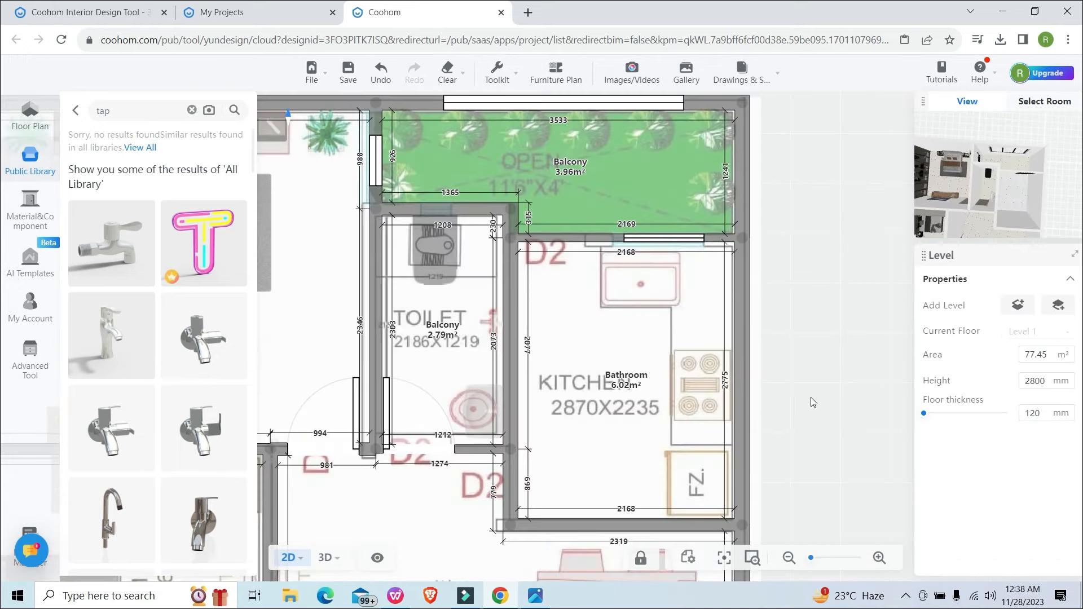
Set the kitchen cabinets' height to 750 mm.
scroll(813, 395, up, 2)
scroll(808, 358, down, 2)
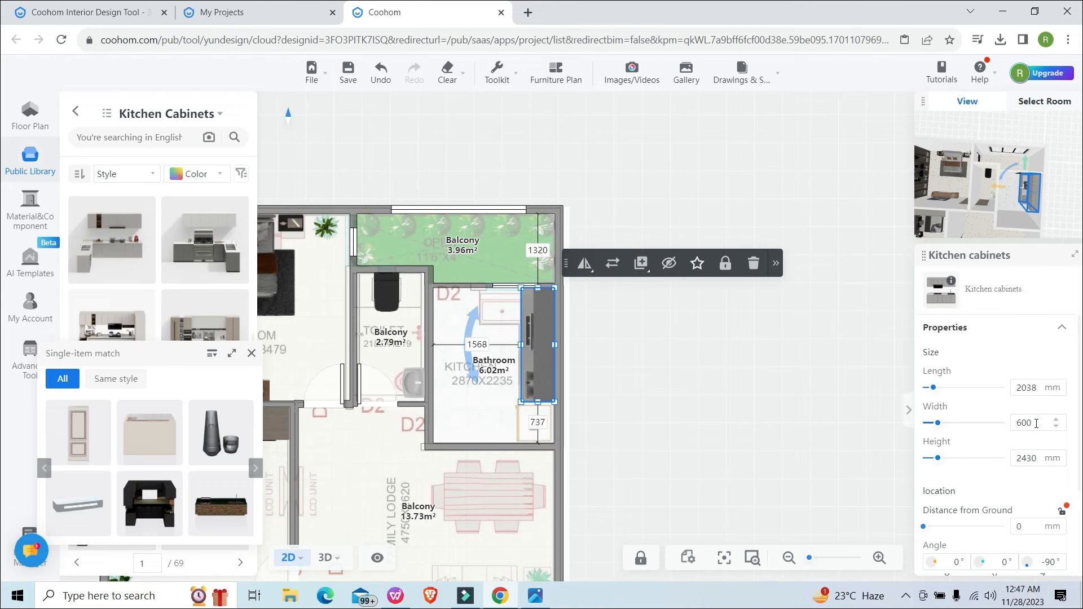
click(1038, 458)
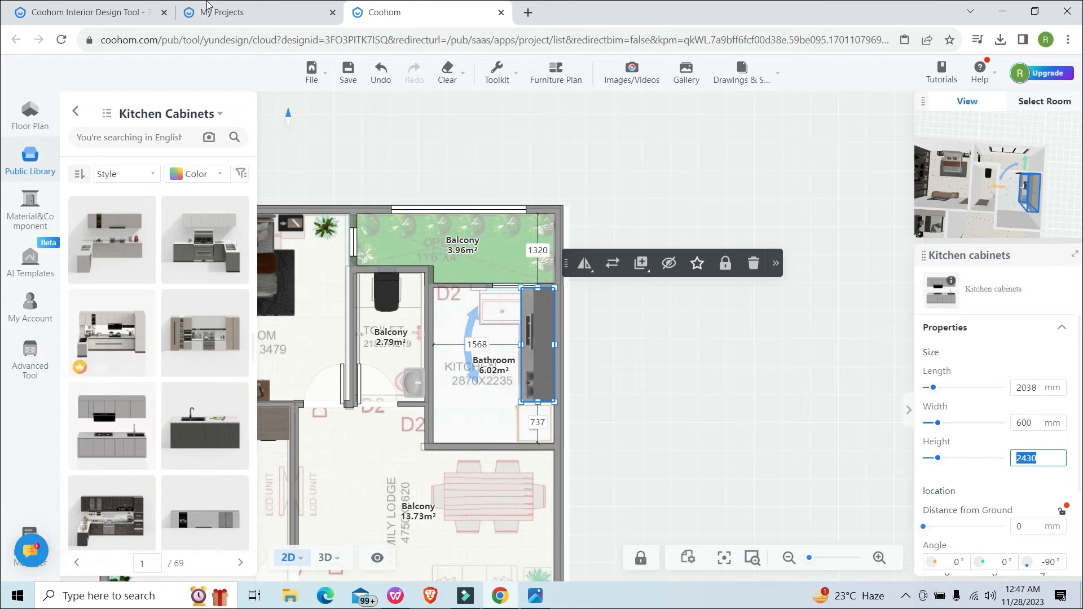
text(600)
key(Return)
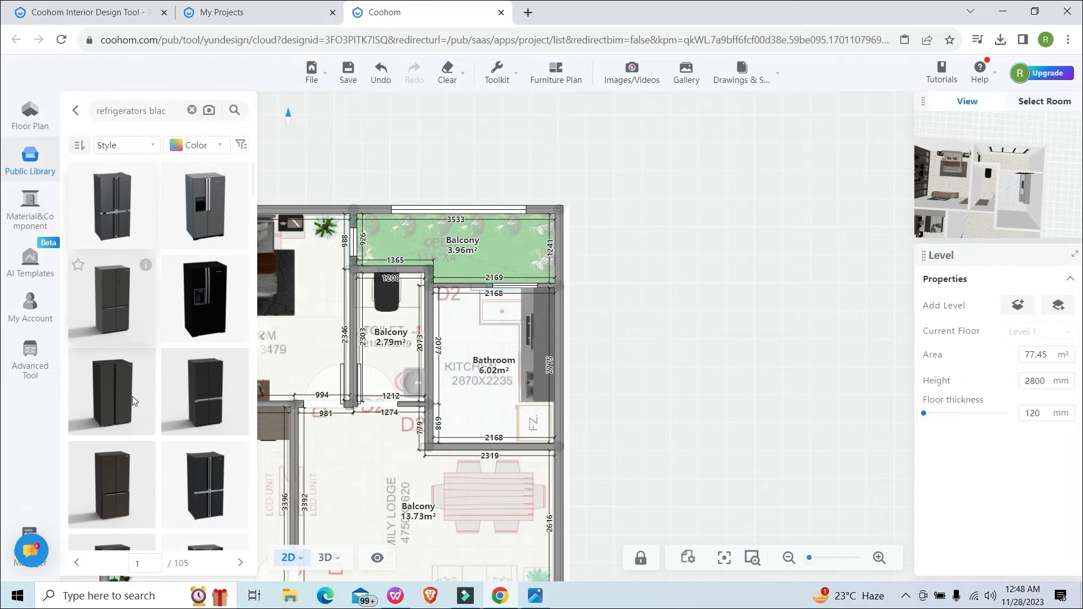
Place the tall black refrigerator from the refrigerator search on the kitchen's FZ. symbol, turn it to face the room and shift it slightly off the wall.
scroll(143, 407, down, 5)
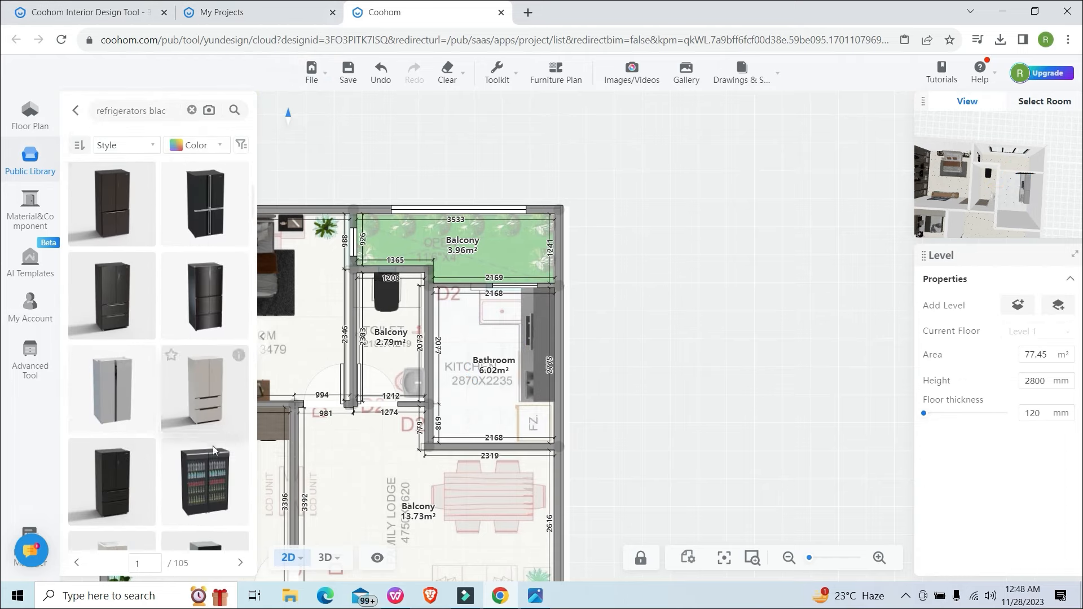
scroll(201, 467, down, 3)
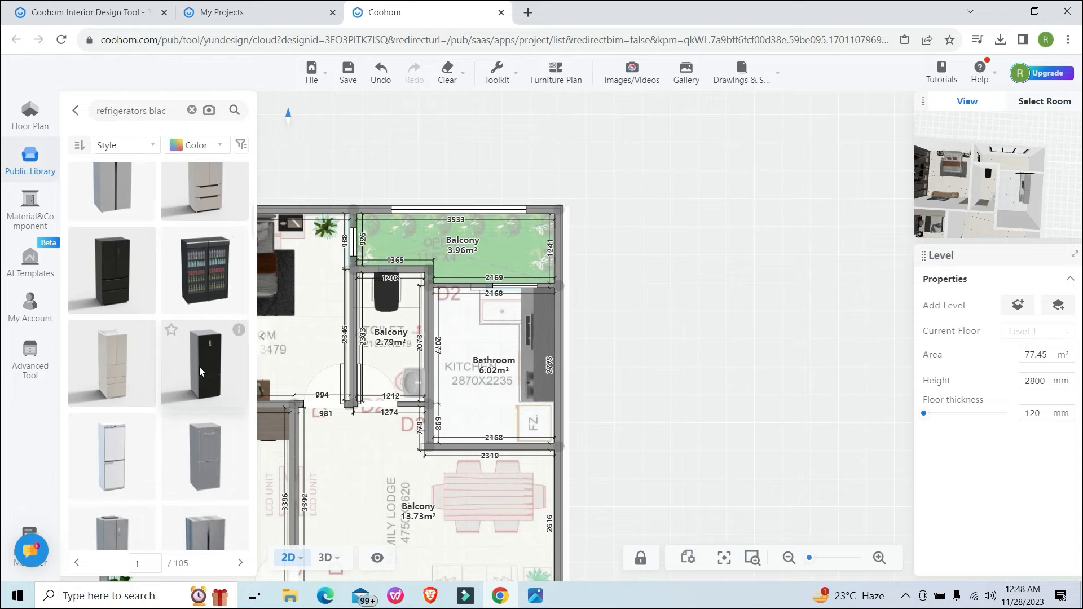
mouse_move(240, 335)
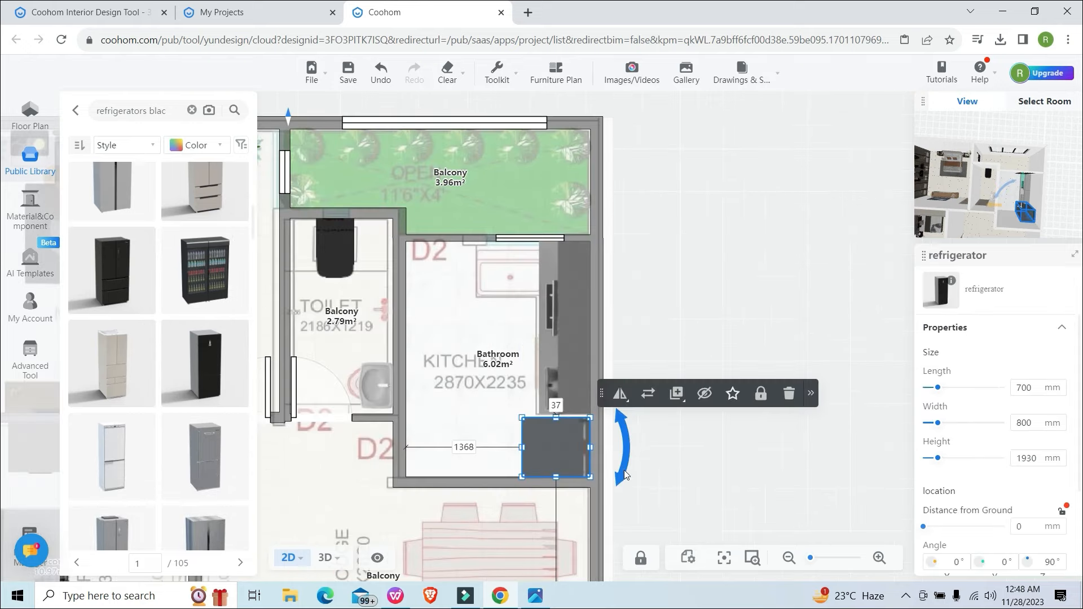
drag(624, 449, 480, 419)
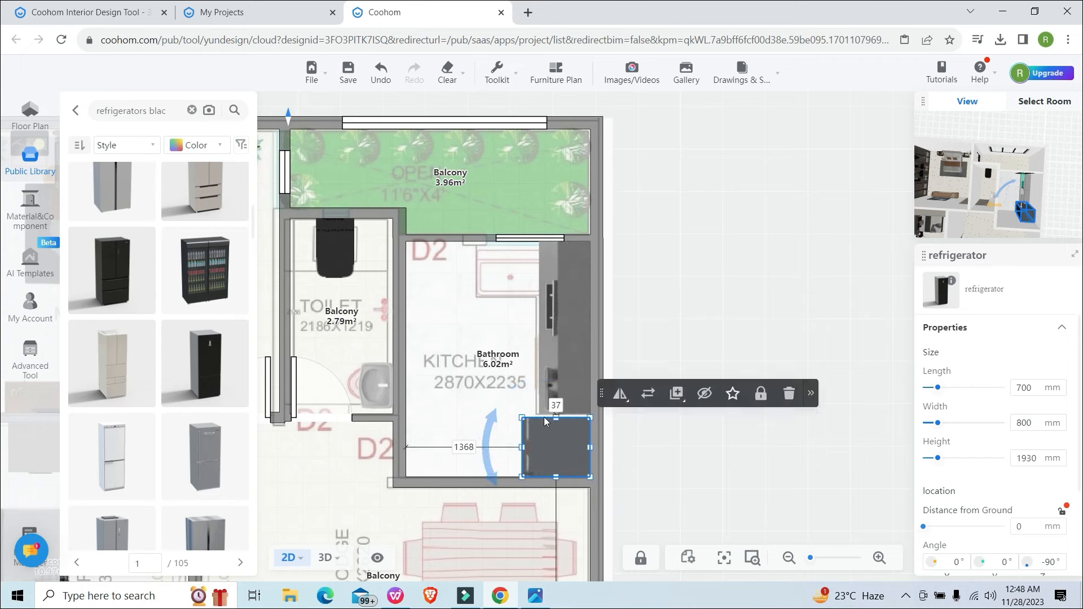
drag(551, 445, 544, 445)
scroll(555, 437, up, 3)
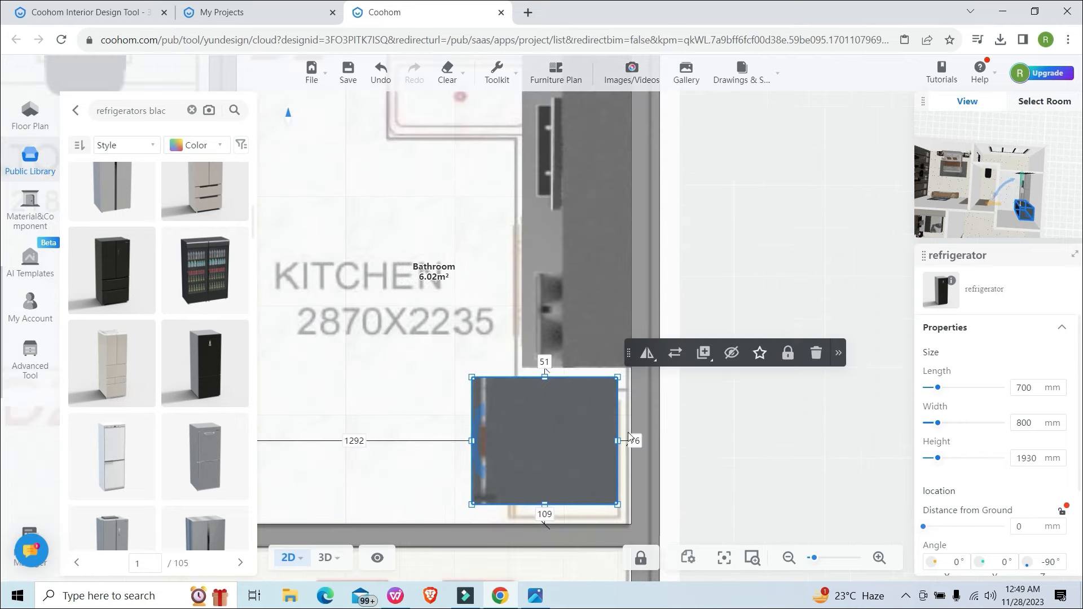
click(716, 437)
scroll(517, 411, down, 3)
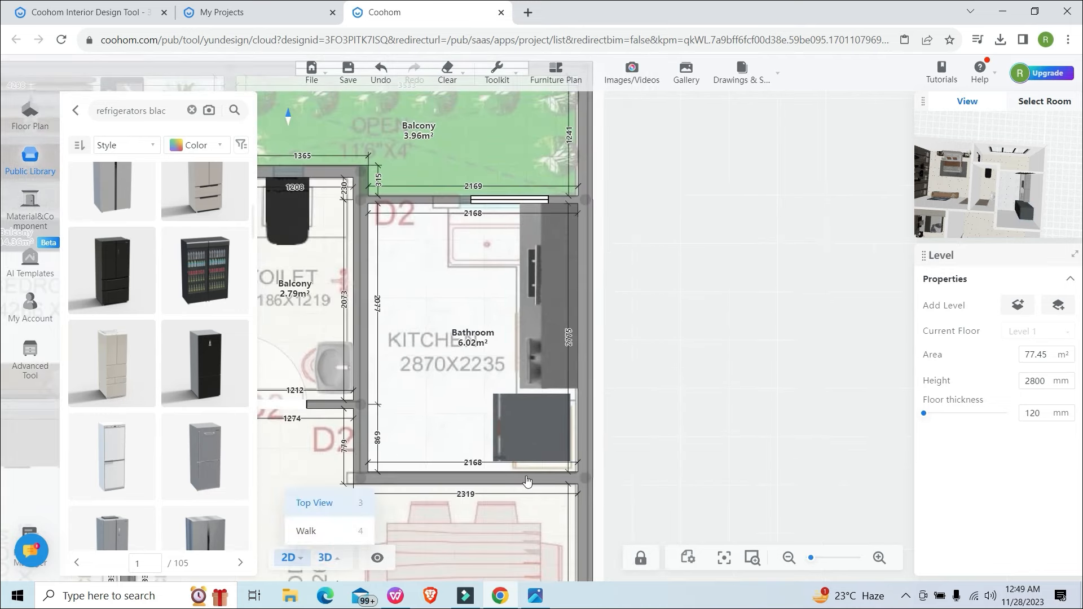
Switch to the 3D view and set the kitchen cabinets' height to 2100 mm.
key(3)
click(577, 472)
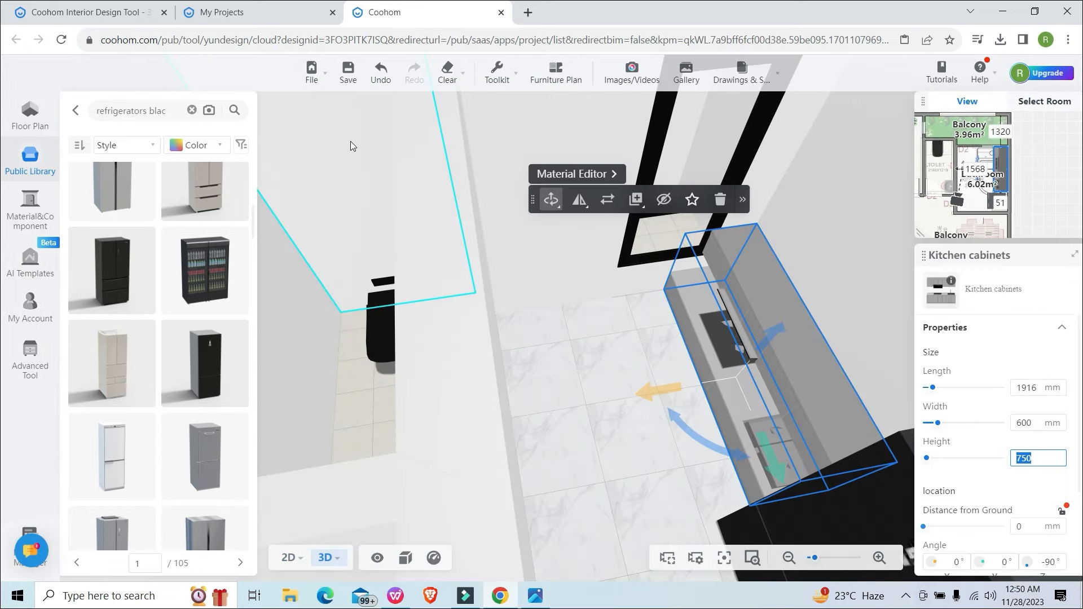
text(2100)
key(Return)
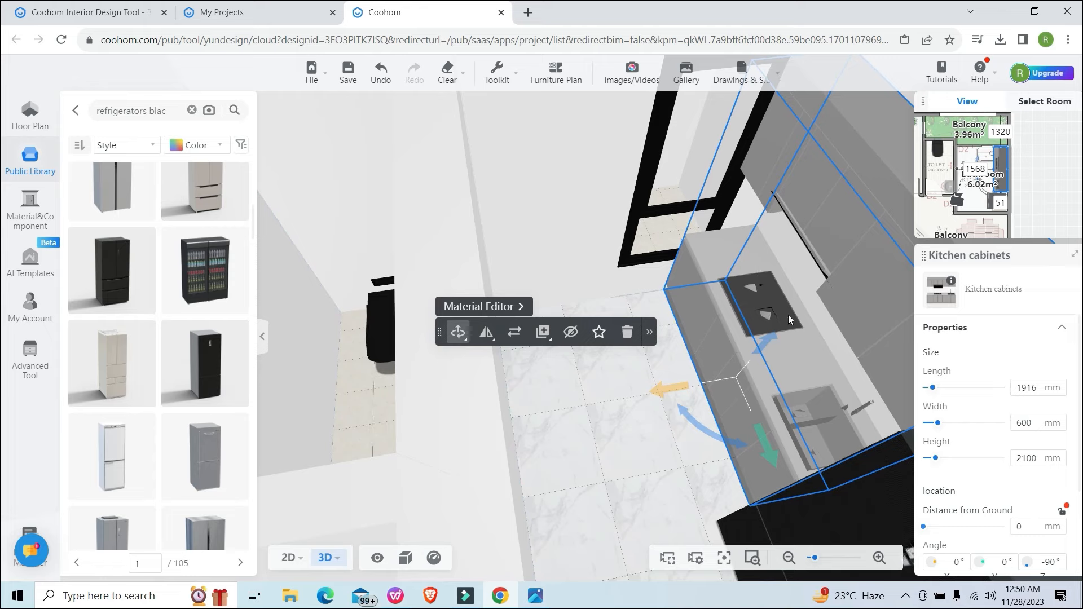
Reduce the height of the refrigerator in the kitchen.
scroll(835, 496, down, 3)
click(842, 513)
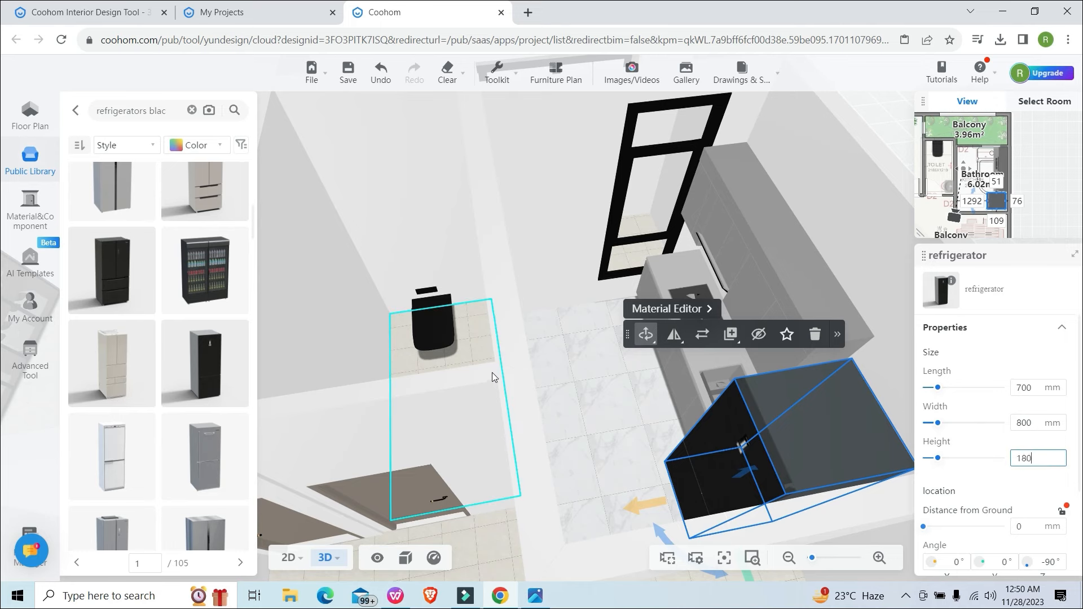
key(Return)
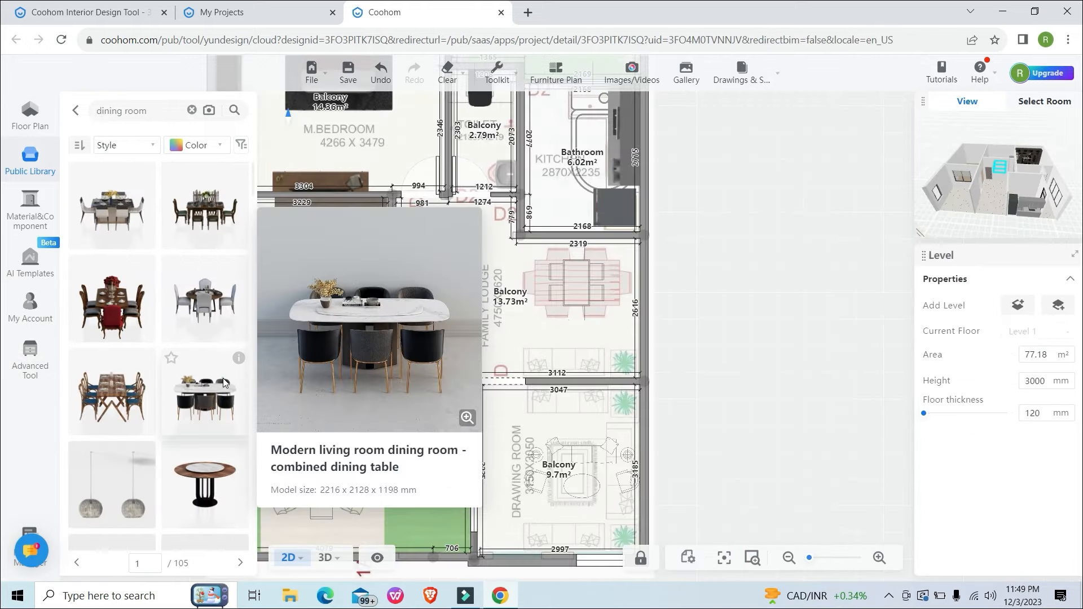
Place the Modern living room dining room combined dining table from the "dining room" search on the table symbol in the family lodge.
drag(222, 378, 581, 277)
scroll(591, 314, up, 2)
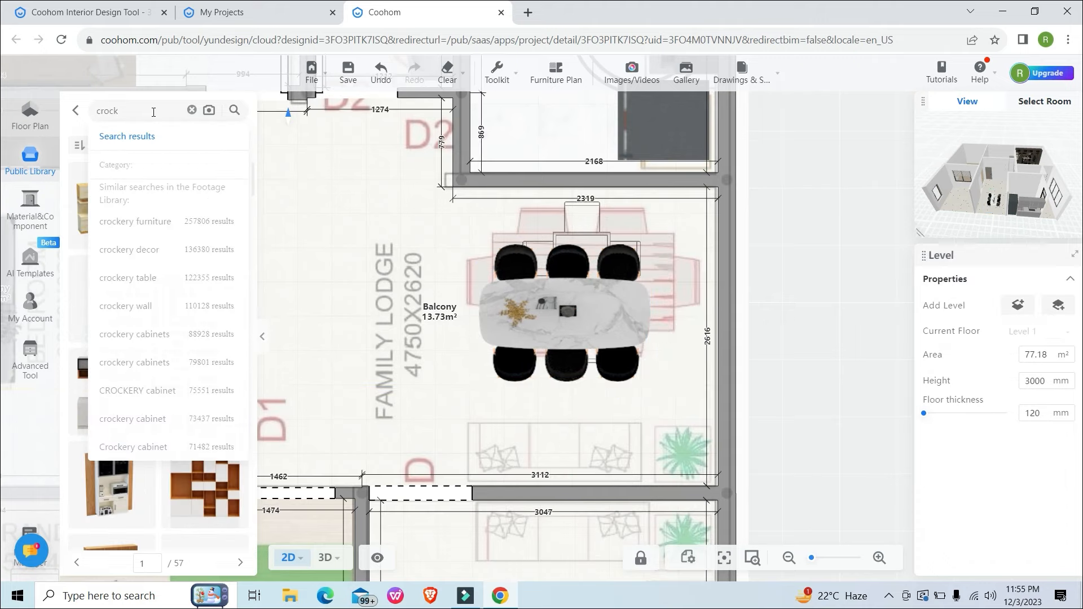
Search for "crockery cabinets", place the CROCKERY cabinet against the wall between the family lodge and drawing room, and stretch it to 1880 mm long.
click(135, 334)
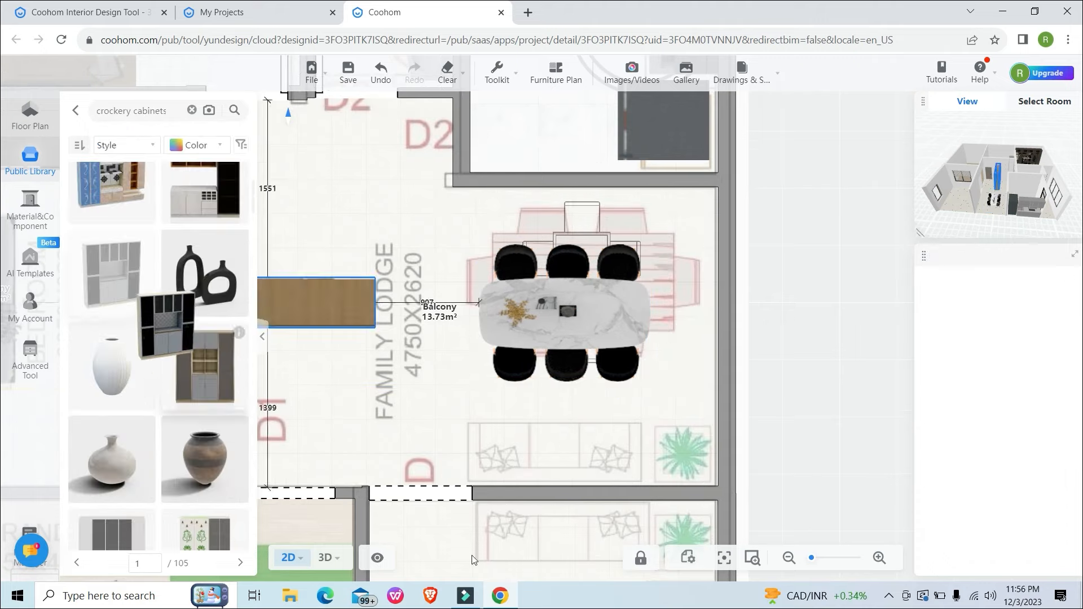
scroll(451, 458, down, 5)
click(473, 458)
scroll(459, 464, up, 6)
drag(428, 434, 385, 435)
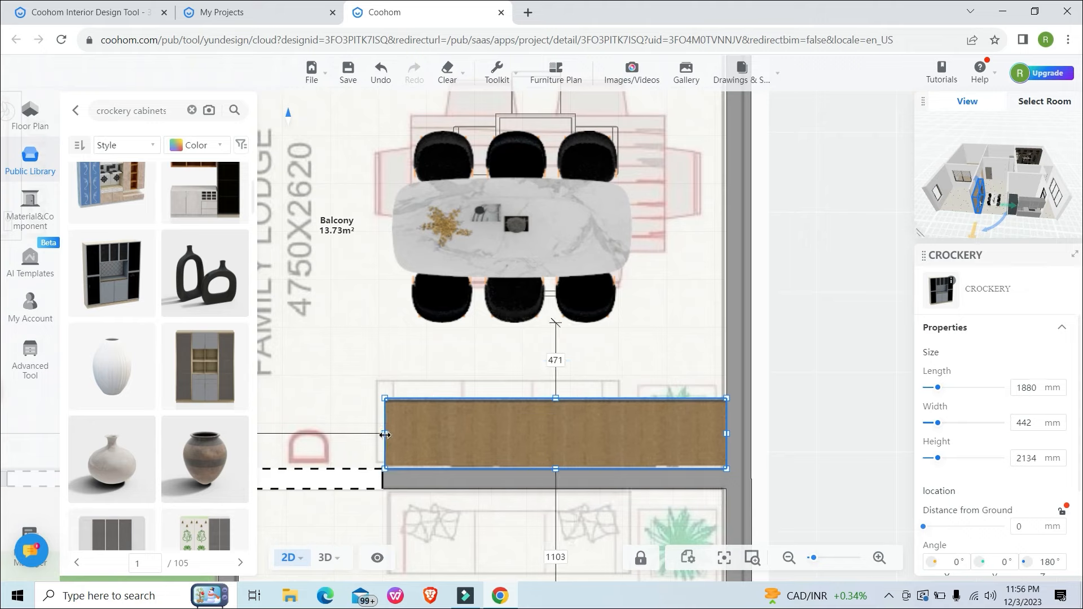
scroll(385, 435, down, 5)
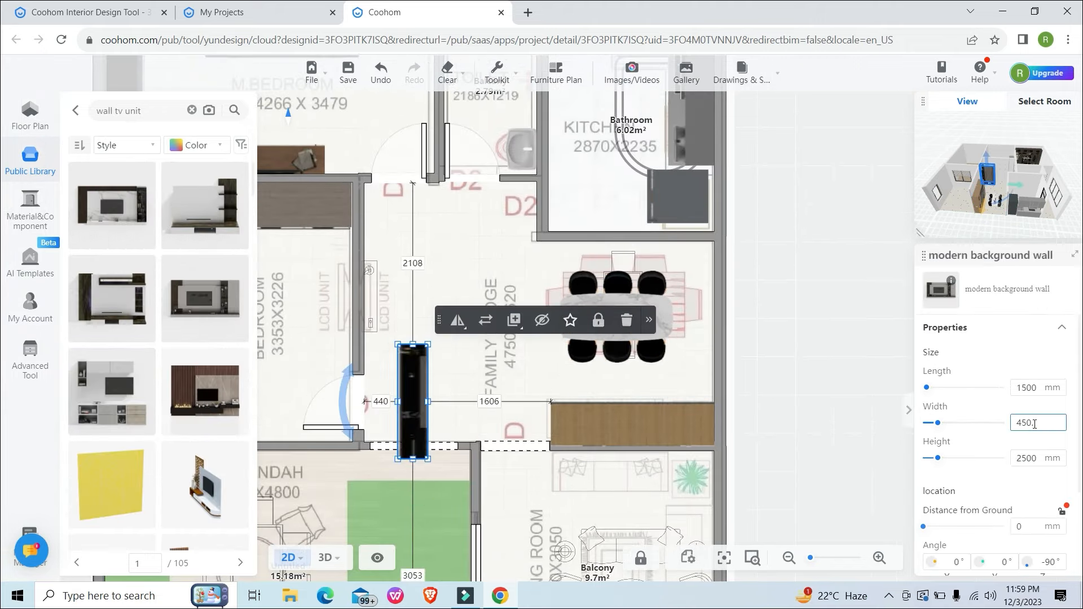
Set the modern background wall's height to 1500 mm and distance from ground to 600 mm, and move it to the family lodge's LCD unit position.
double_click(1027, 459)
text(1500)
scroll(957, 519, down, 3)
double_click(1020, 403)
text(600)
drag(414, 415, 382, 299)
click(326, 558)
drag(726, 528, 720, 557)
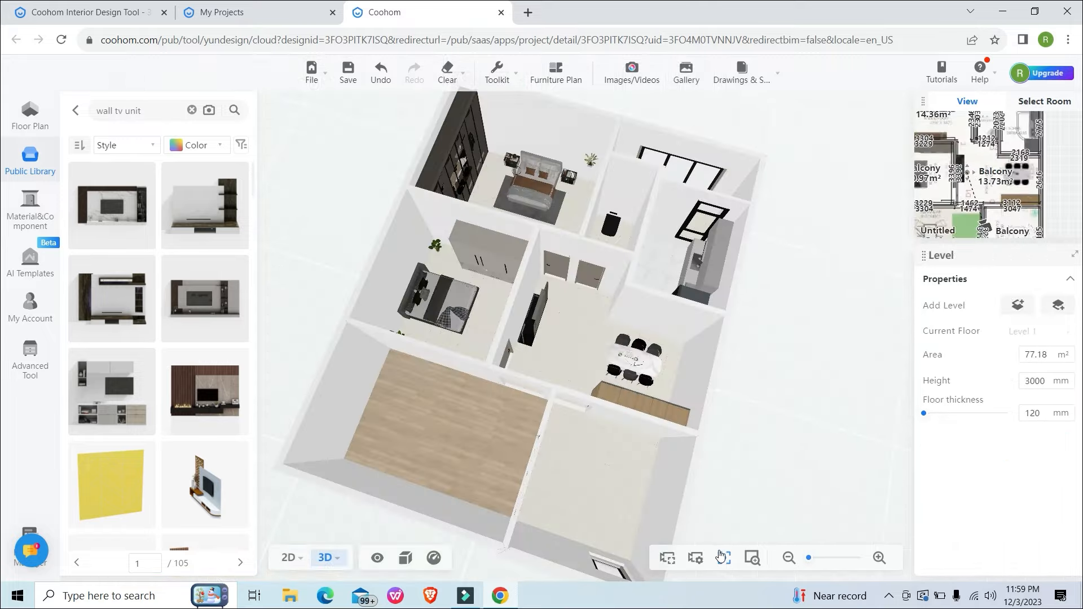
Set the family lodge TV background wall's height to 1200 mm and its distance from ground to 300 mm.
scroll(365, 297, up, 5)
click(484, 348)
scroll(958, 497, down, 2)
click(643, 201)
double_click(1021, 402)
text(600)
double_click(1038, 389)
text(1200)
key(Return)
key(Return)
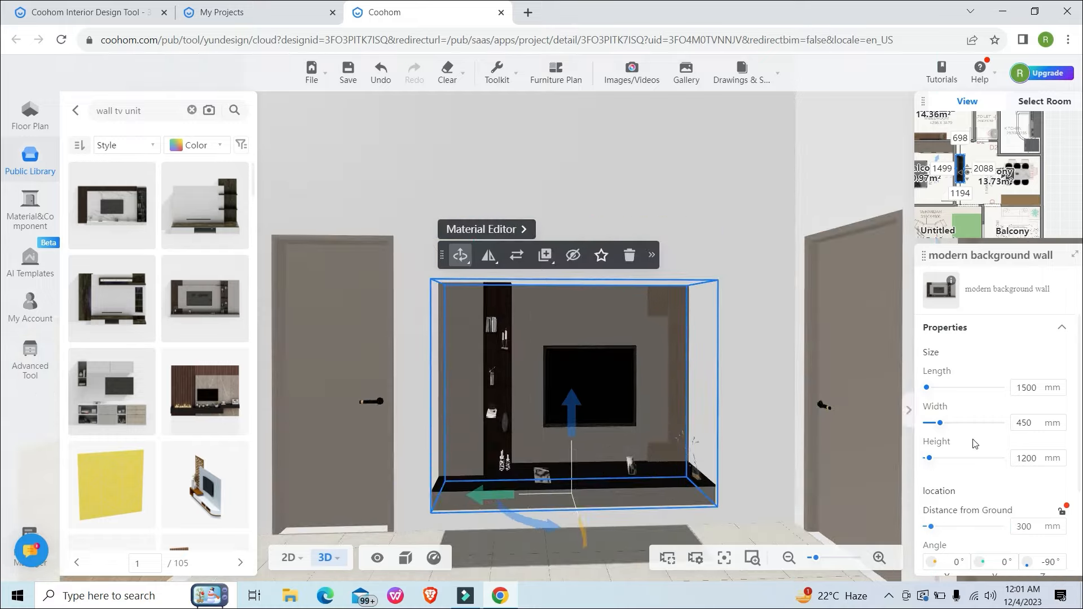
Place the Combine sofas set from the "sofa" search in the drawing room and shrink it.
click(289, 558)
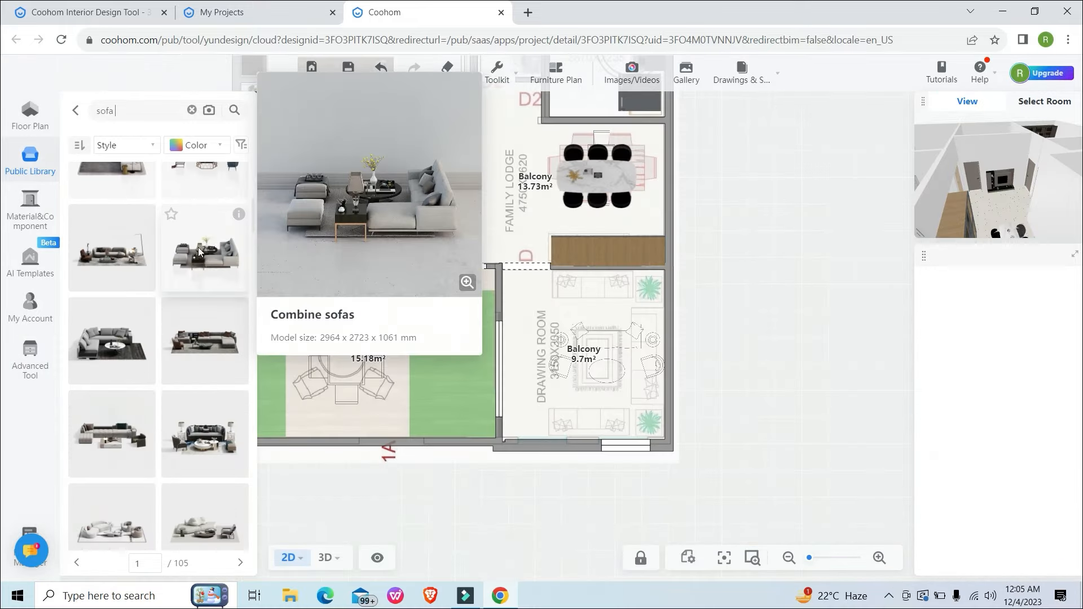
click(200, 253)
scroll(583, 387, up, 4)
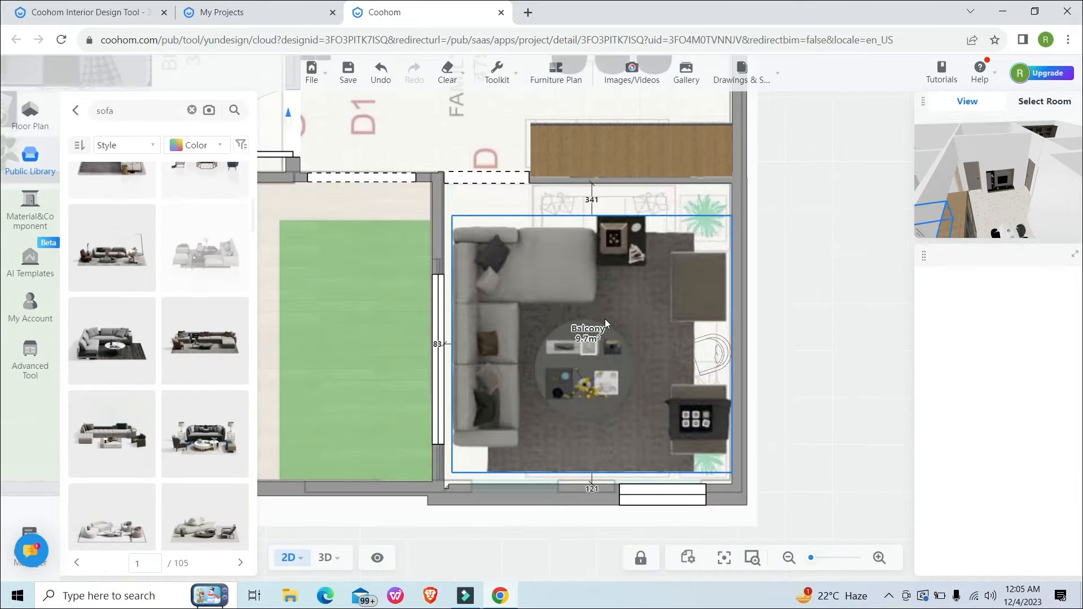
click(615, 367)
drag(455, 216, 537, 290)
Rotate the sofa set to 90°, resize it to 2185 x 2099 mm, and move it against the drawing room wall behind the crockery cabinet.
drag(634, 448, 700, 379)
drag(622, 373, 630, 279)
drag(552, 386, 533, 395)
drag(649, 292, 650, 287)
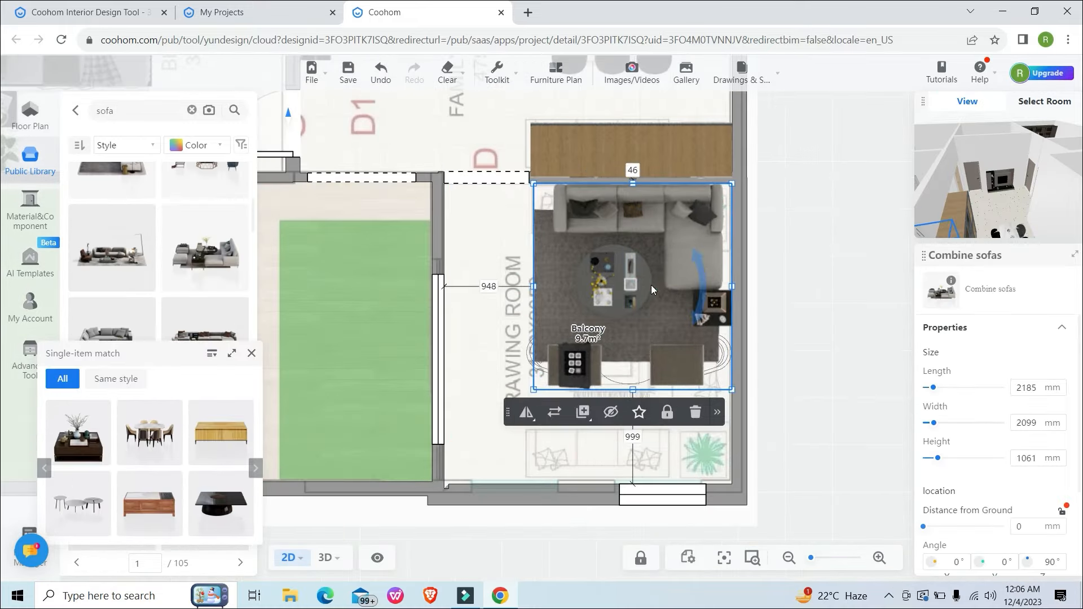
click(638, 340)
click(326, 558)
drag(415, 467, 529, 441)
scroll(655, 455, up, 5)
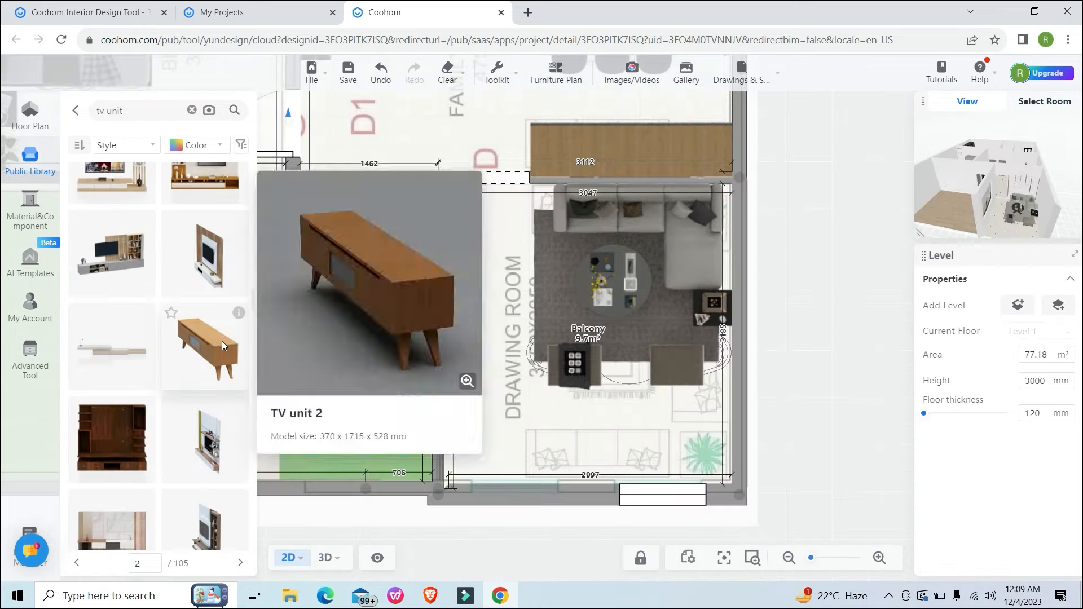
Place TV unit 2 from the "tv unit" search against the drawing room wall opposite the sofa.
click(530, 466)
right_click(580, 446)
click(1034, 458)
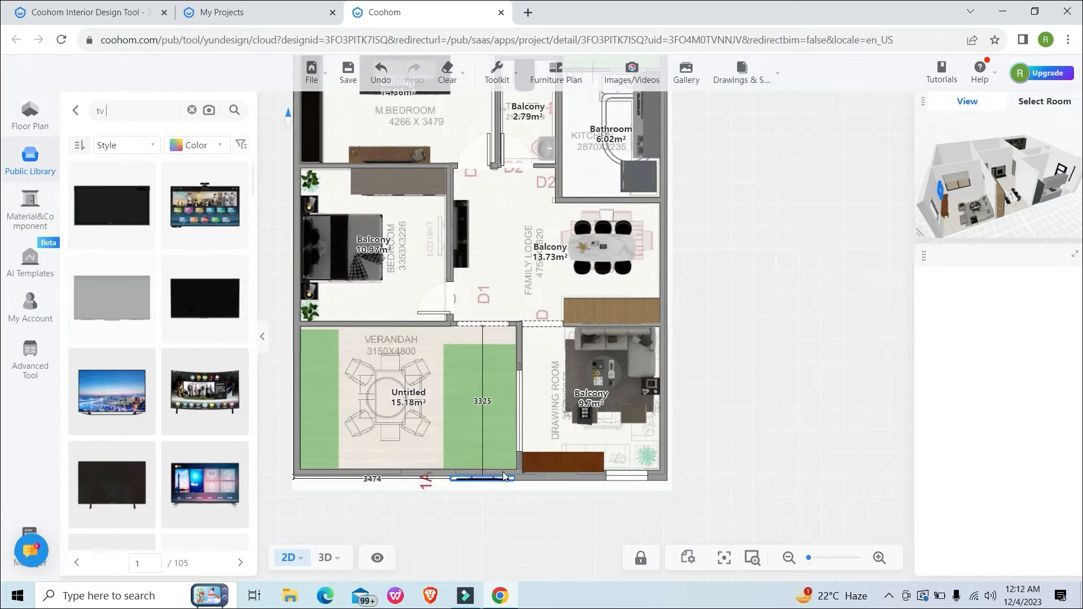
Place a TV from the "tv" search above the drawing room TV unit and size it 1200 mm long, 150 mm wide and 600 mm high.
scroll(502, 472, up, 5)
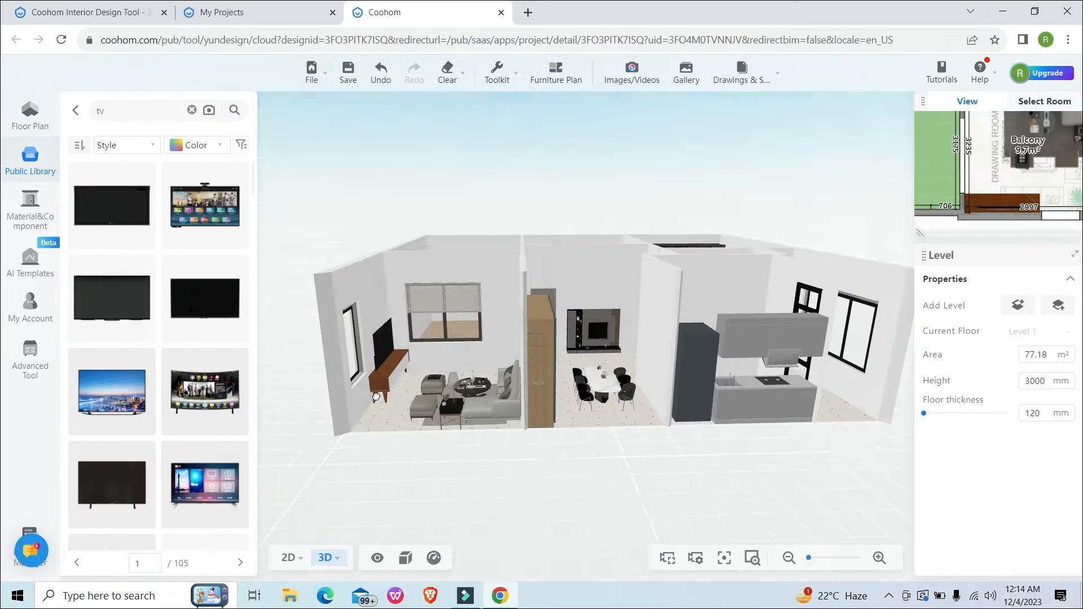
click(1032, 333)
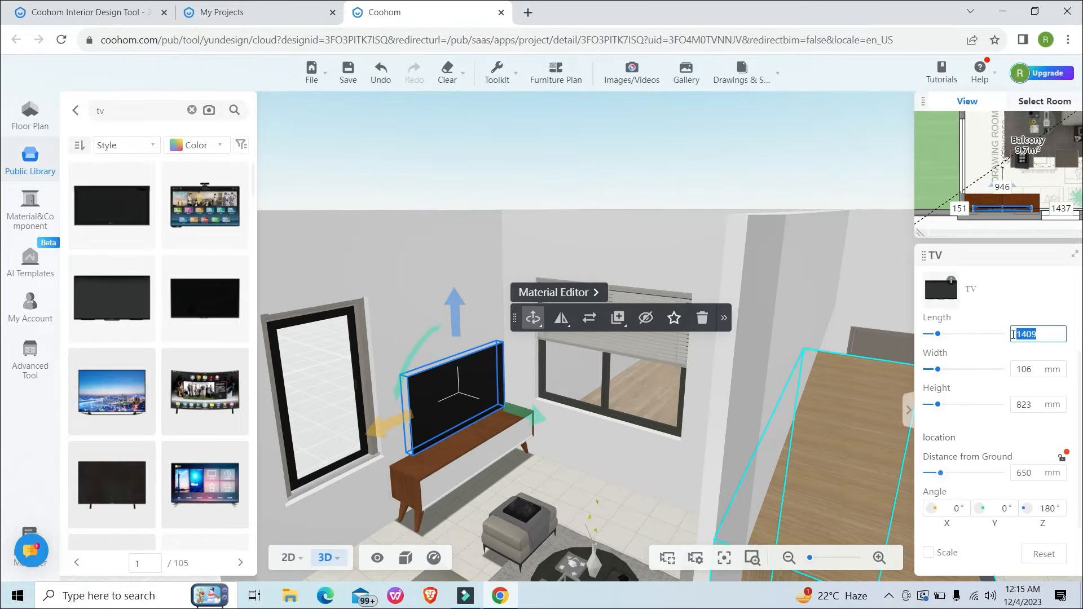
click(1031, 370)
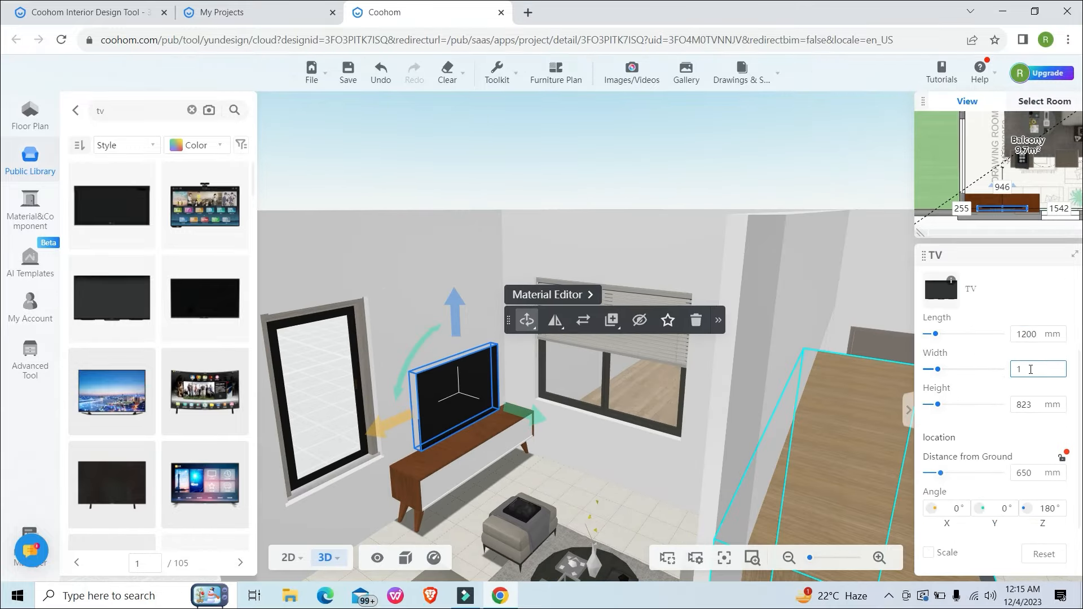
text(150)
key(Return)
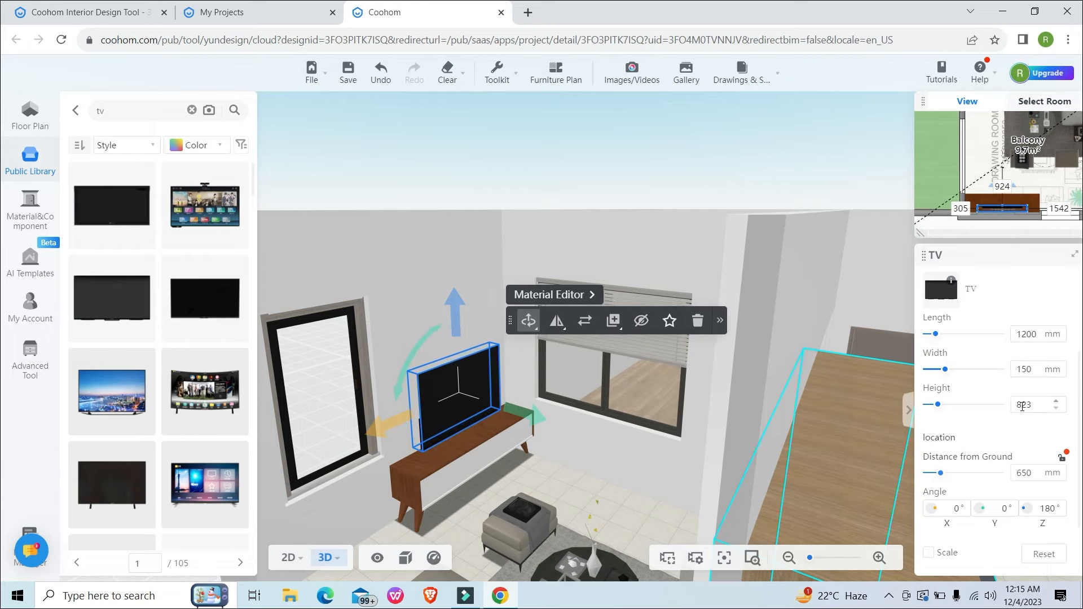
click(1049, 414)
text(600)
key(Return)
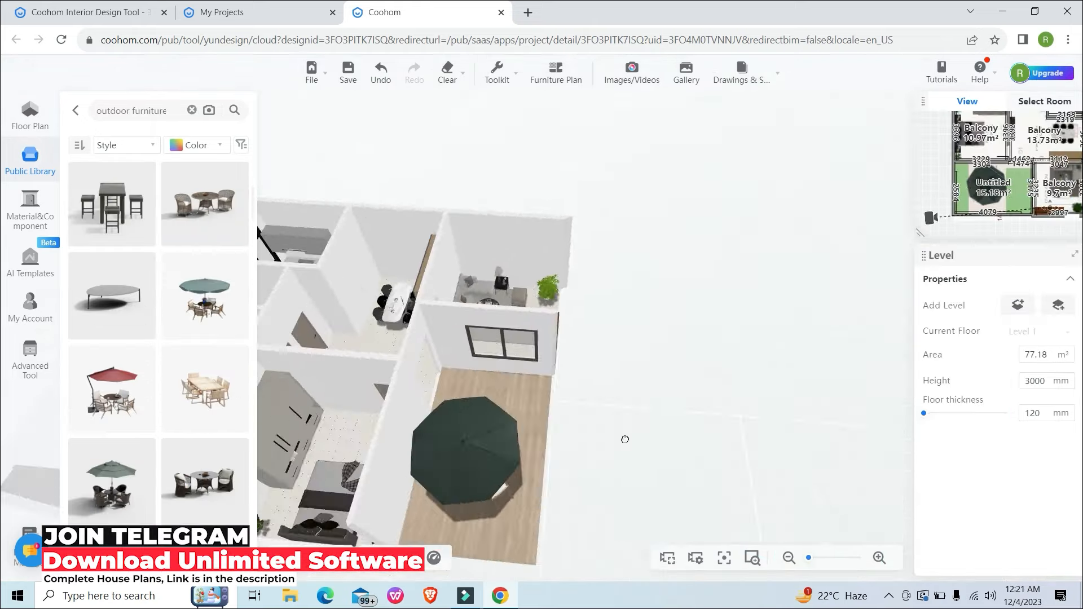
Place two strips of the Grass model from the "grass" search on the verandah, one on each side of the umbrella table.
drag(624, 440, 690, 431)
drag(470, 475, 526, 411)
drag(430, 444, 689, 388)
drag(763, 377, 694, 313)
drag(689, 397, 811, 429)
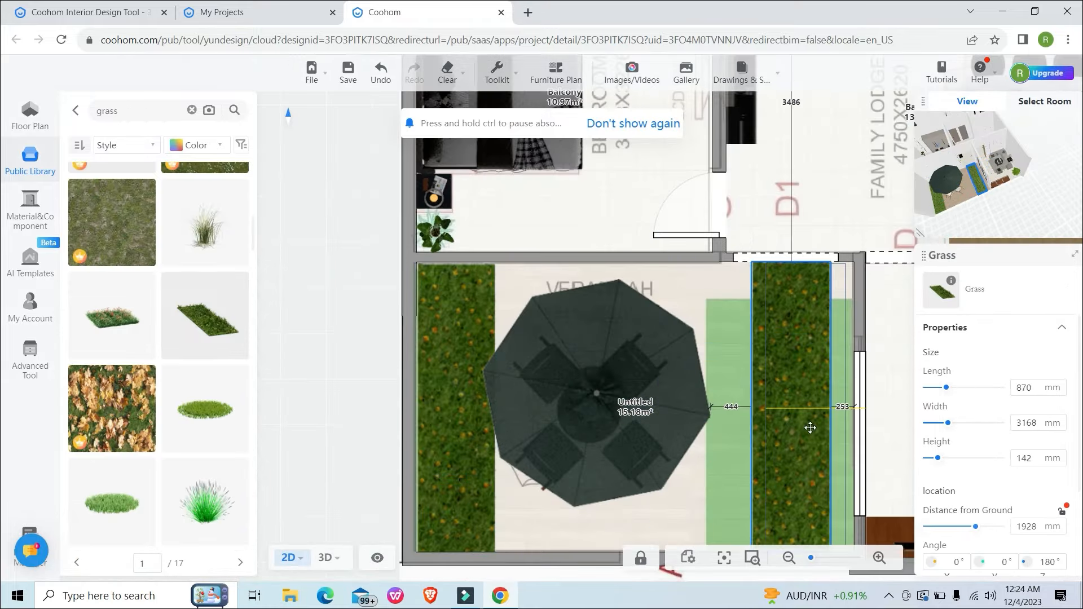
Move the grass strip beside the drawing room against the wall, widen it over the green area, and shorten its end near the family lodge.
scroll(811, 428, down, 3)
drag(750, 380, 763, 381)
drag(726, 384, 671, 384)
click(503, 391)
drag(519, 384, 544, 384)
click(704, 339)
drag(728, 279, 729, 304)
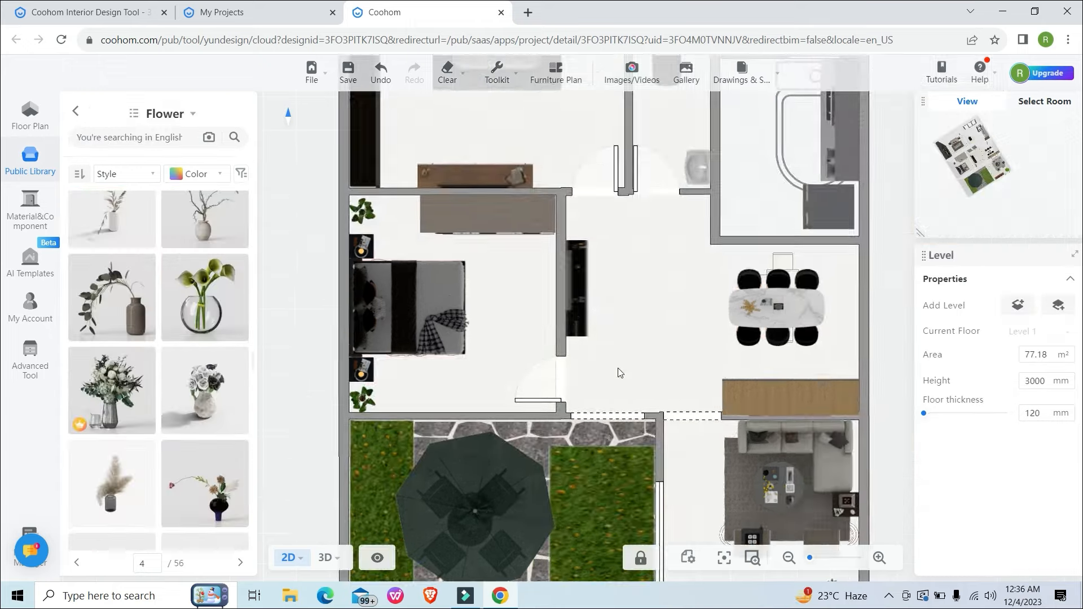
Place the swing chair from the "swing chair" search at the kitchen end of the open balcony, 1800 mm high.
scroll(643, 339, down, 3)
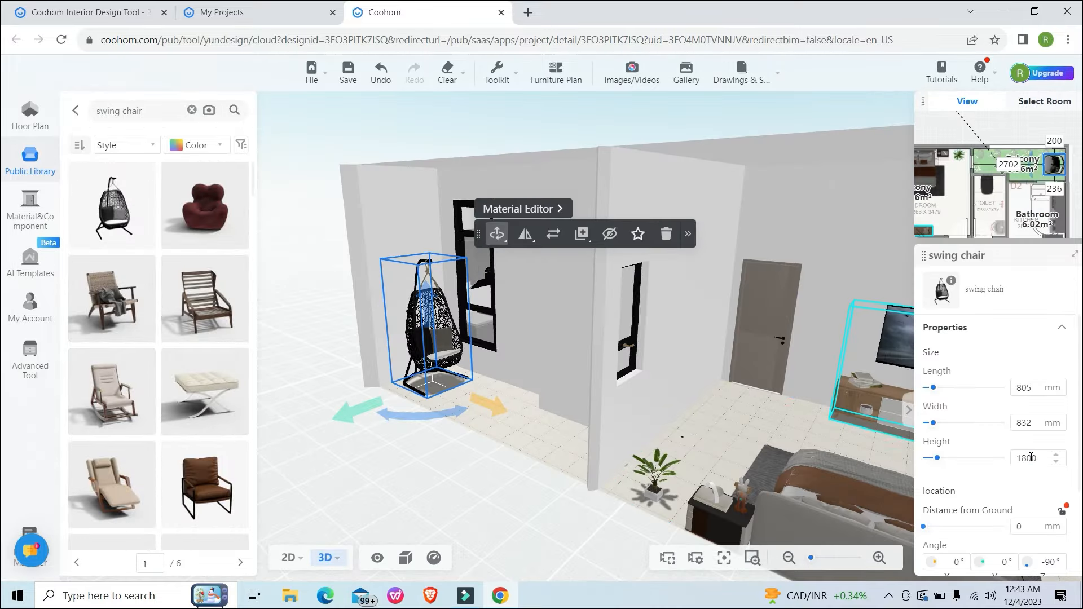
click(440, 361)
drag(449, 429, 513, 475)
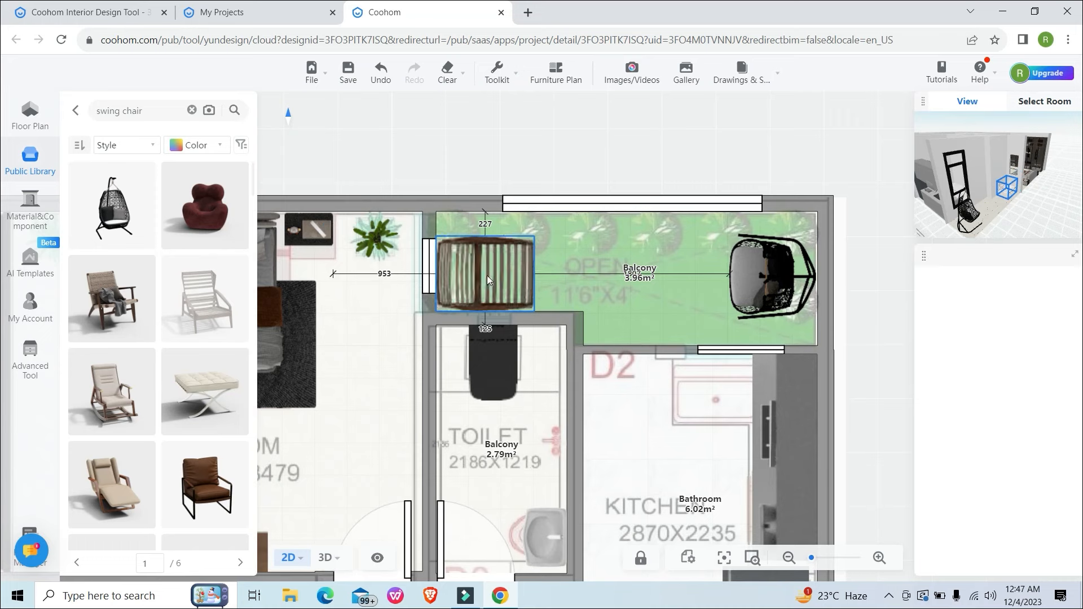
Place the wooden lounge chair at the bedroom end of the open balcony, set its height to 600 mm and adjust its width.
drag(487, 276, 496, 372)
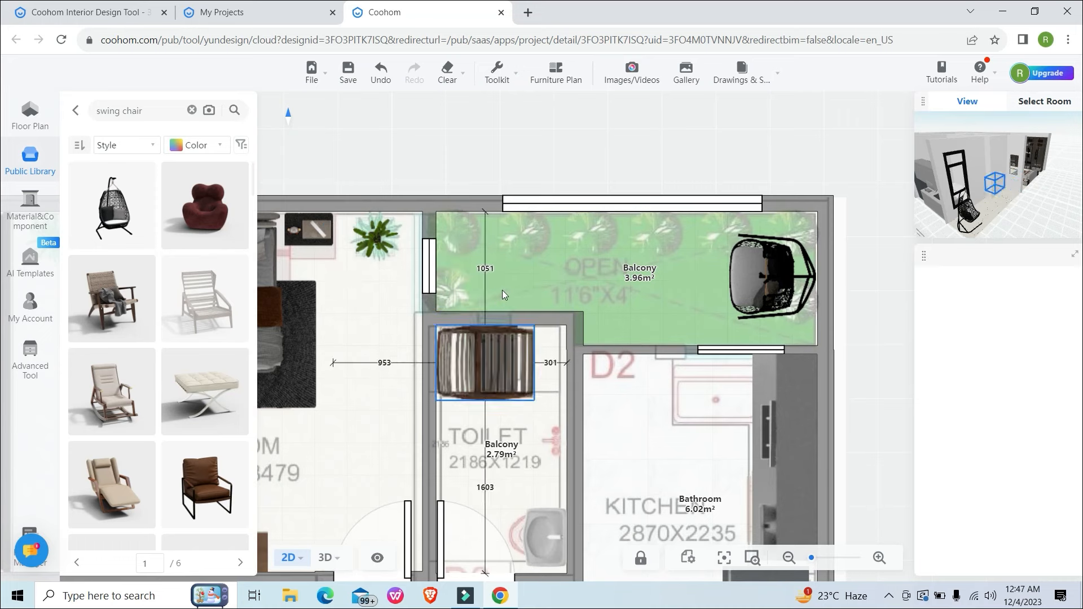
drag(503, 294, 503, 261)
double_click(1031, 458)
text(600)
key(Return)
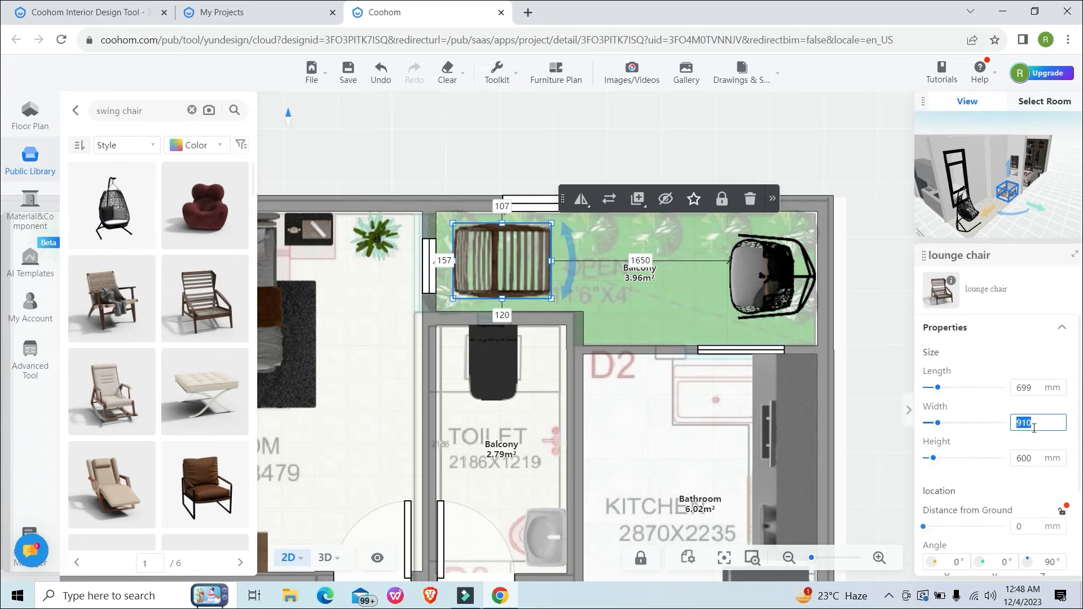
text(500)
key(Return)
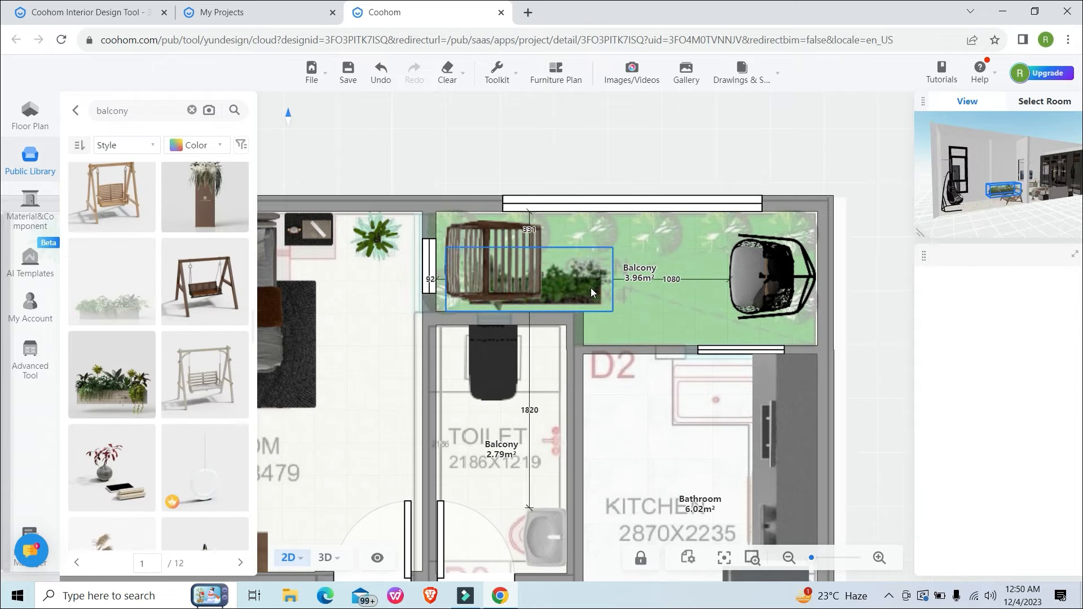
Place the Modern potted plants, 450 mm wide and 350 mm high, along the open balcony's outer wall, and delete that wall.
scroll(591, 287, up, 3)
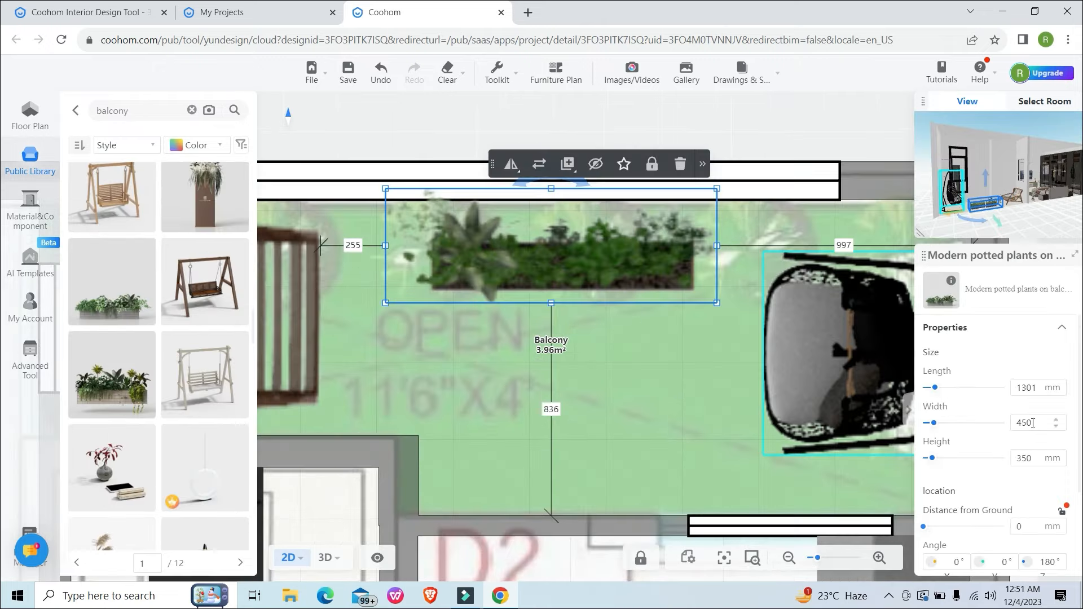
click(725, 280)
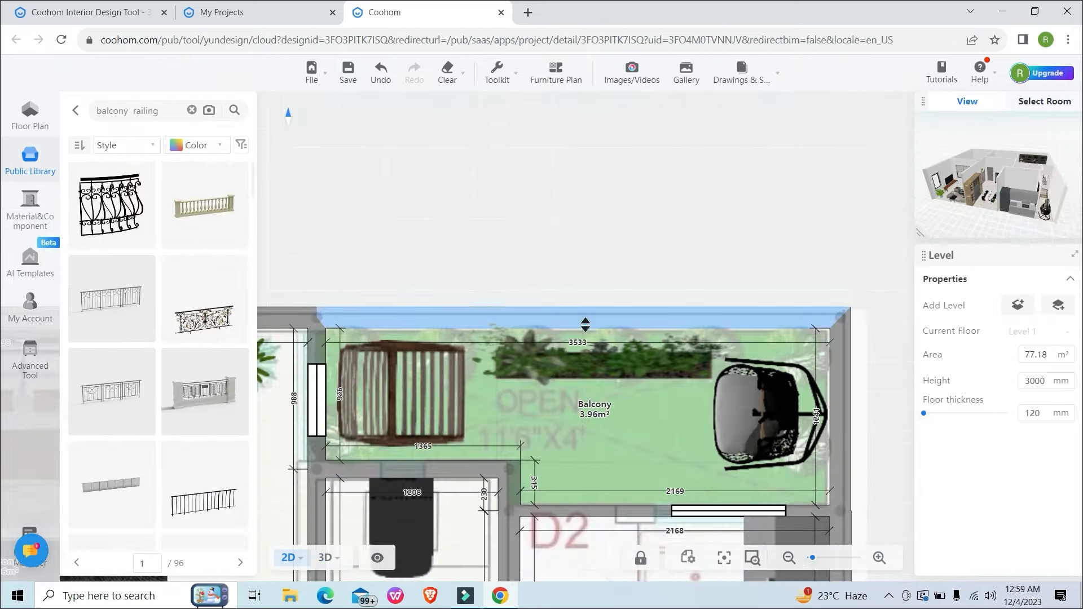
click(585, 324)
click(829, 284)
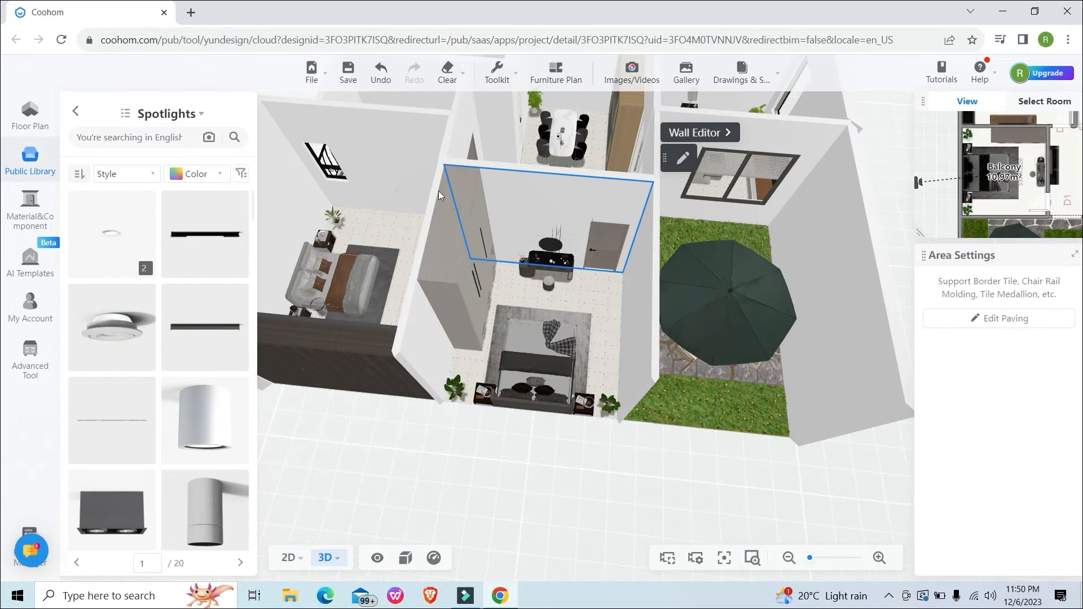
Look through the Spotlights models for a master bedroom light, viewing the details of the black circlip line light.
scroll(315, 251, up, 3)
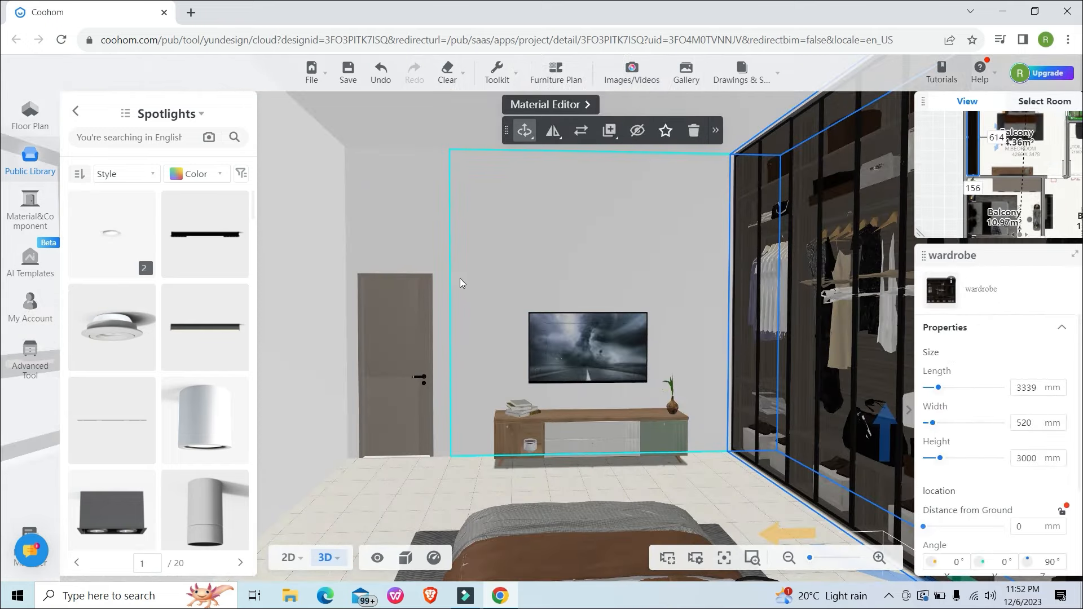
scroll(151, 350, down, 5)
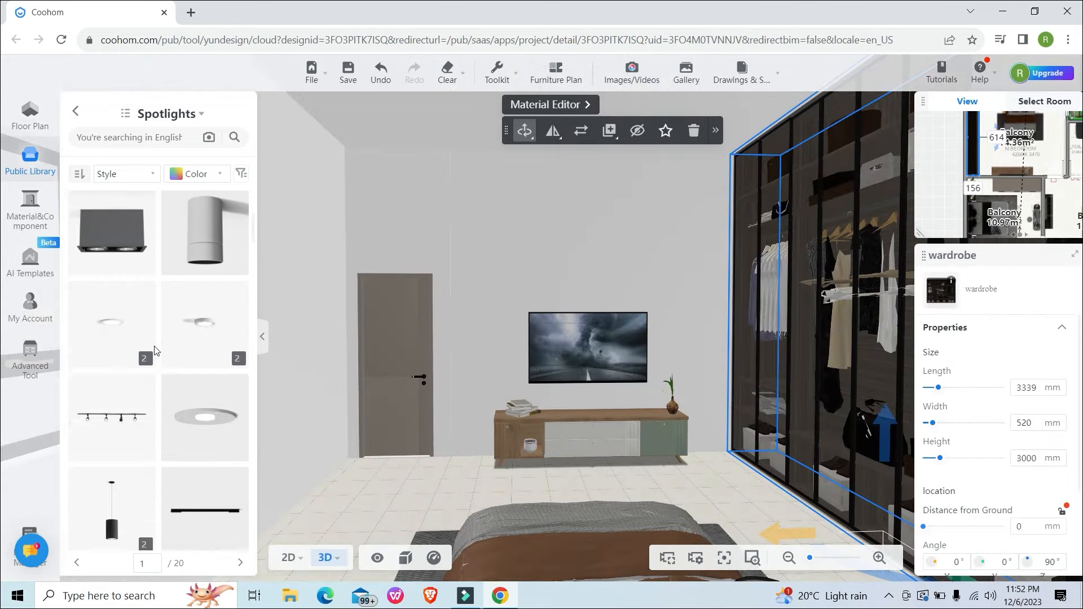
scroll(156, 350, down, 5)
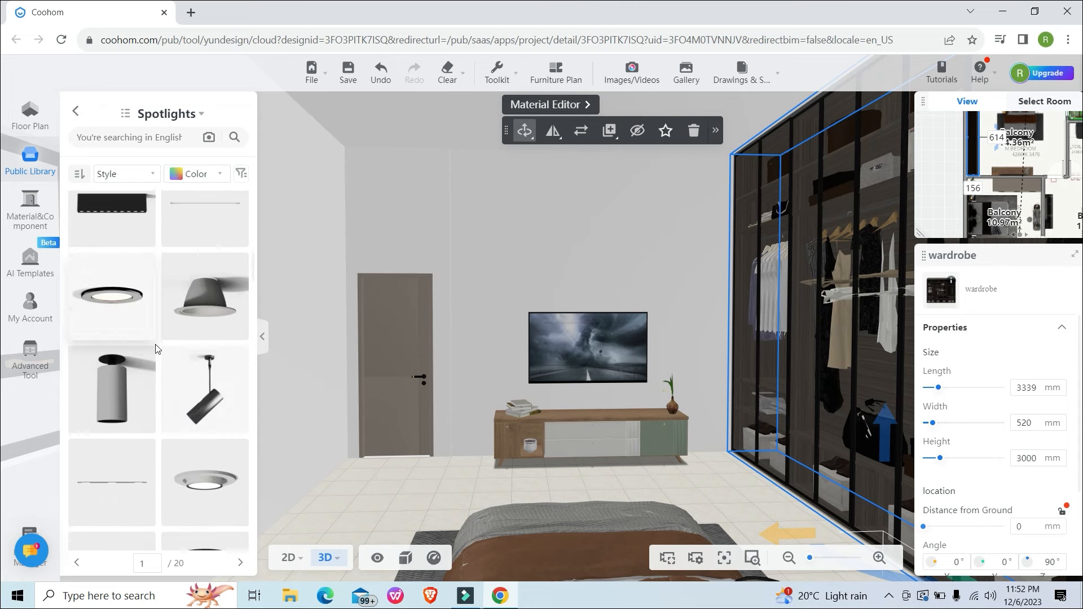
scroll(156, 348, down, 6)
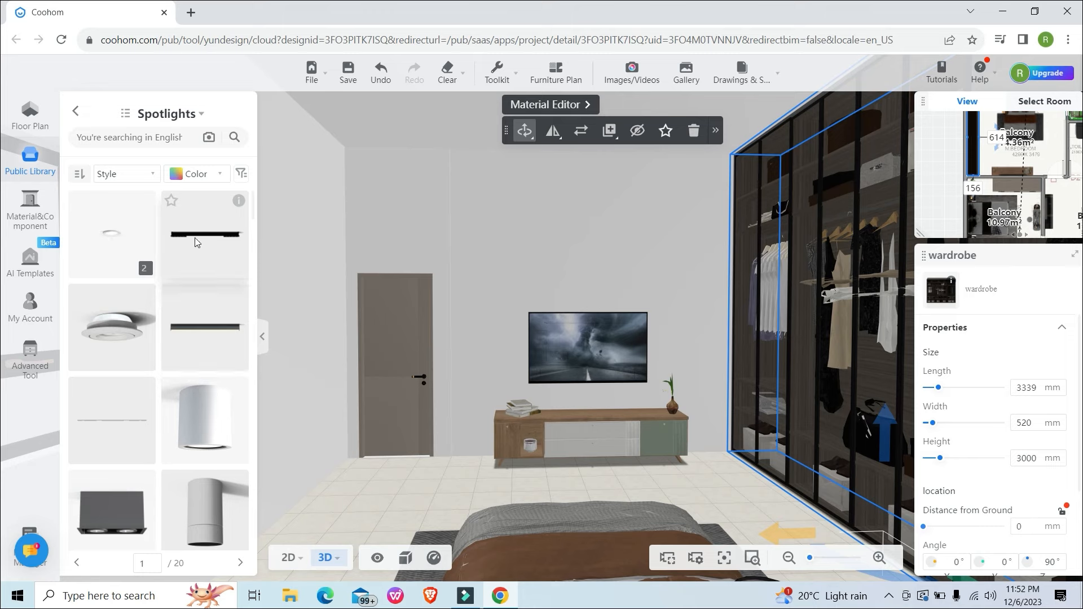
mouse_move(237, 207)
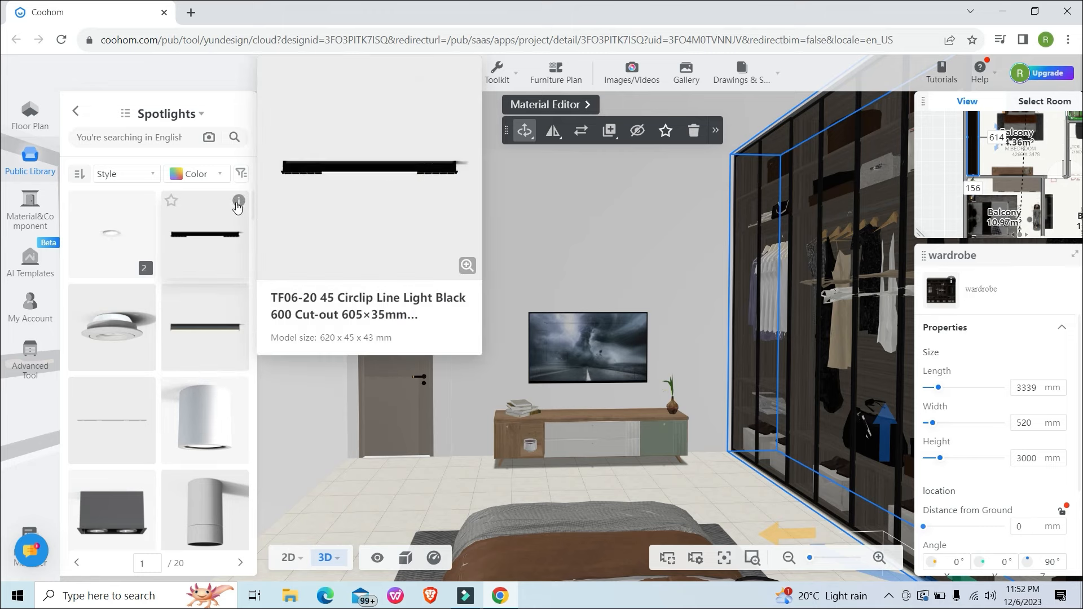
scroll(236, 292, down, 5)
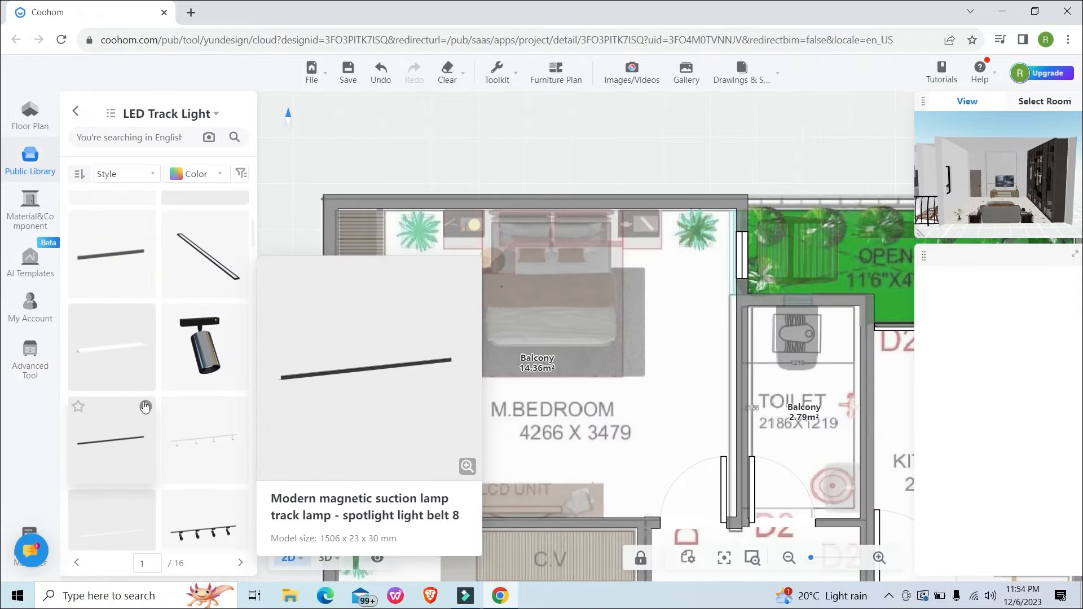
Place the Modern magnetic suction lamp track lamp - spotlight light belt 8 in the master bedroom, parallel to the wardrobe front.
drag(103, 412, 472, 364)
mouse_move(476, 260)
mouse_down()
mouse_move(487, 249)
mouse_move(474, 254)
mouse_up()
drag(484, 330, 354, 355)
scroll(375, 364, up, 5)
click(380, 352)
scroll(530, 412, down, 3)
click(422, 338)
Lengthen the master bedroom track light to 2800 mm and centre it along the wardrobe front.
click(1040, 389)
drag(1039, 389, 1020, 370)
text(3000)
key(Return)
drag(422, 305, 419, 387)
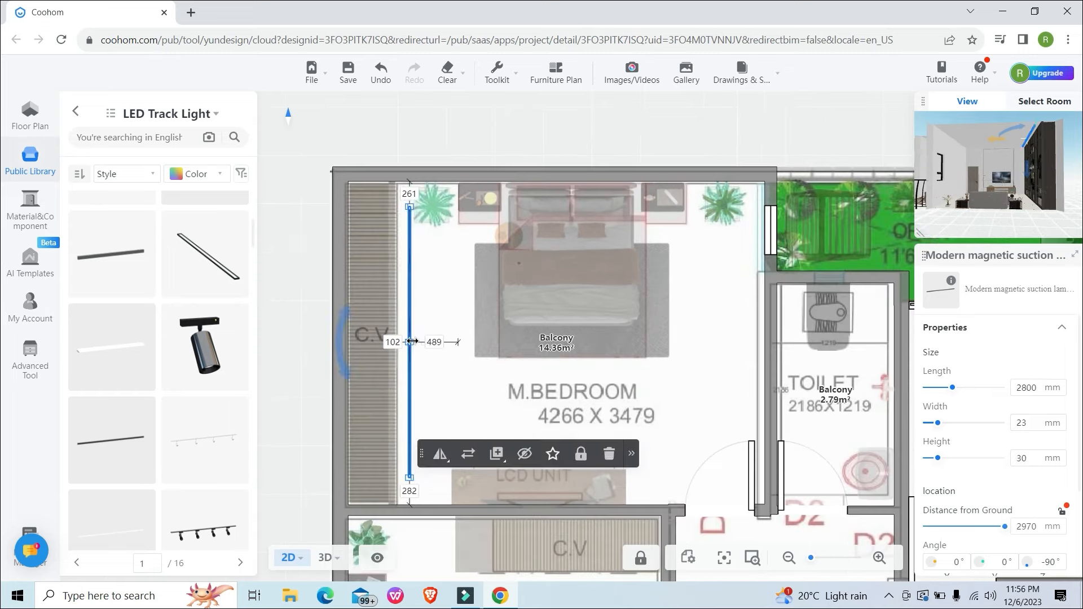
drag(415, 343, 417, 363)
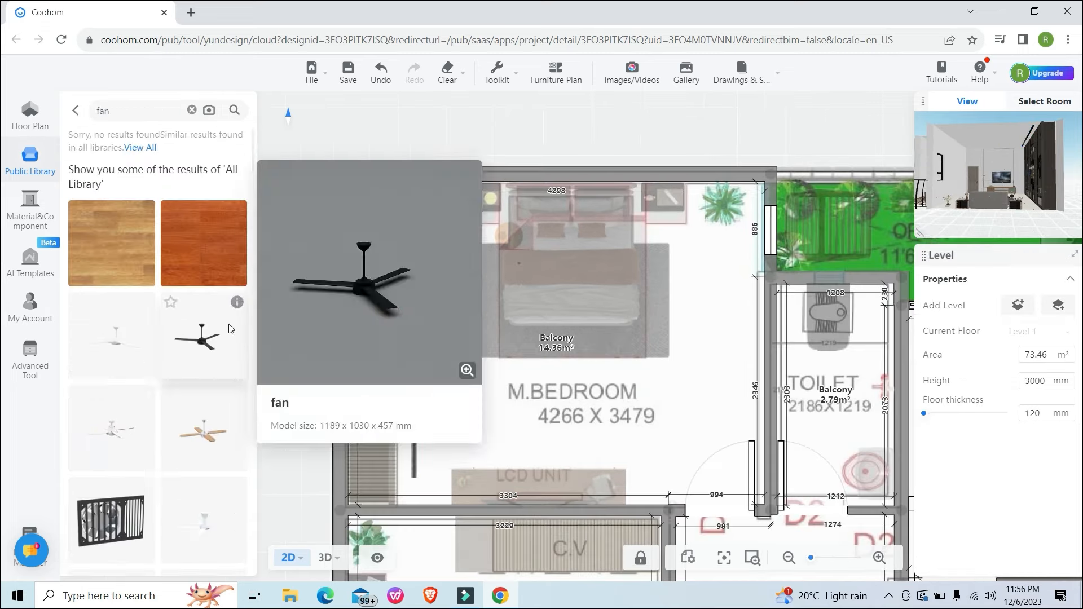
Place the black three-blade fan from the "fan" search over the master bedroom bed.
click(202, 337)
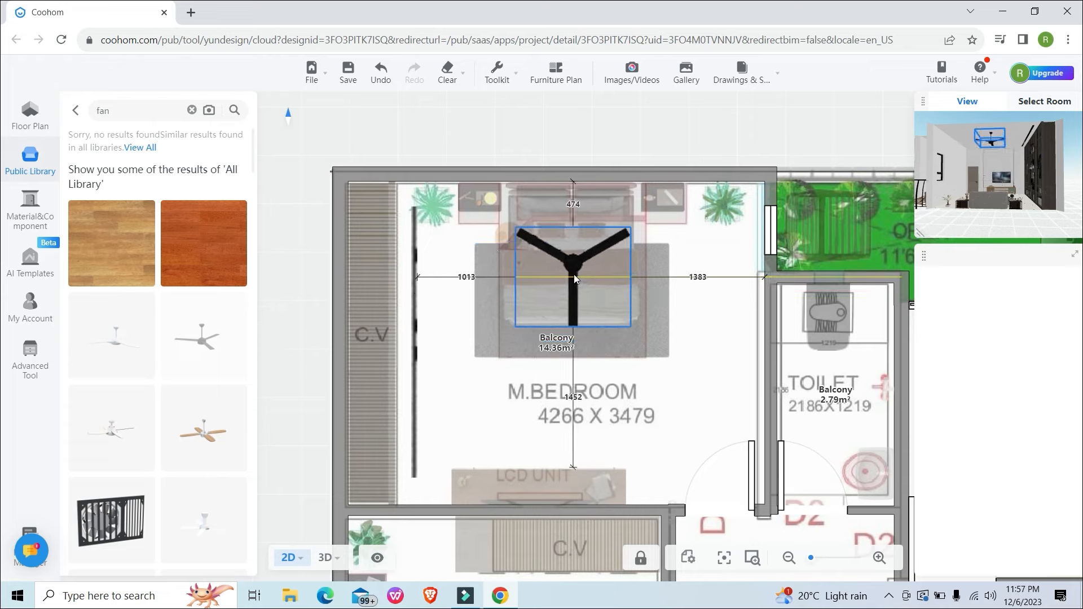
click(577, 280)
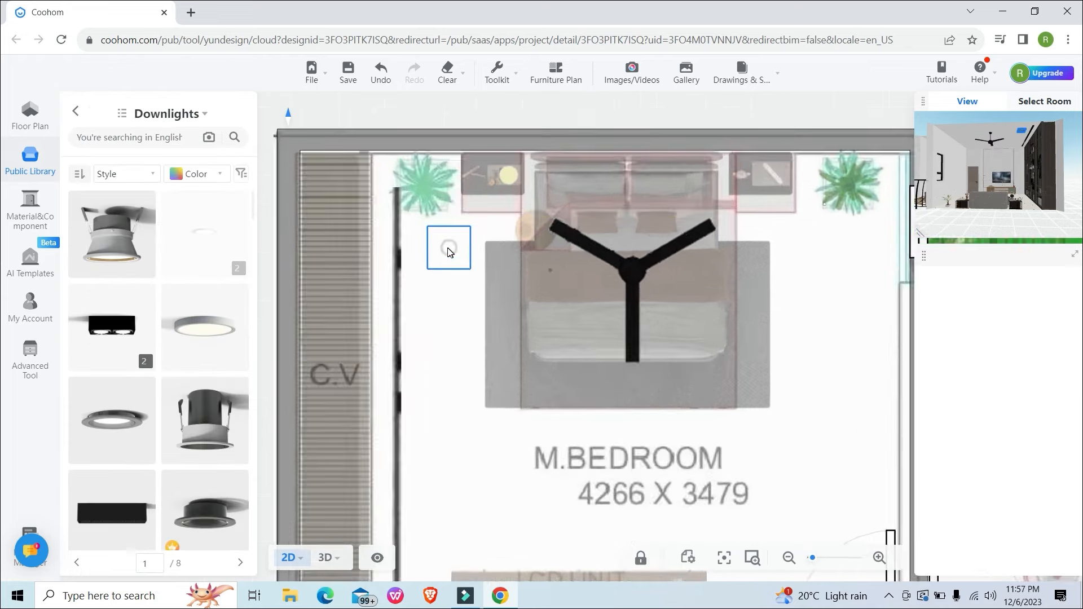
Arrange three downlights along each side of the master bedroom and place a chandelier between the bed and the LCD unit.
click(618, 398)
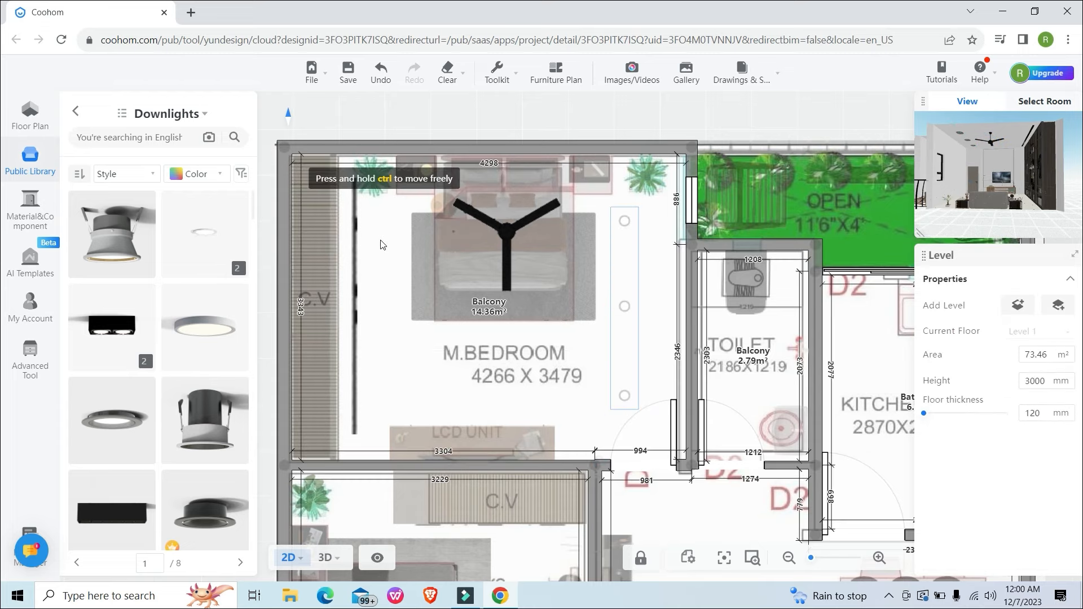
click(388, 312)
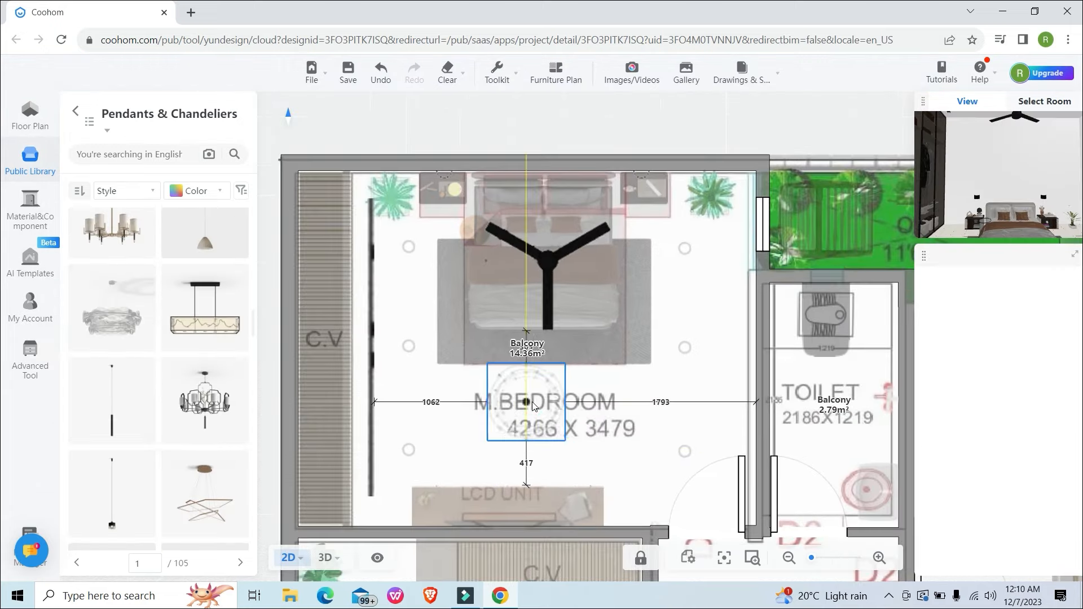
click(532, 402)
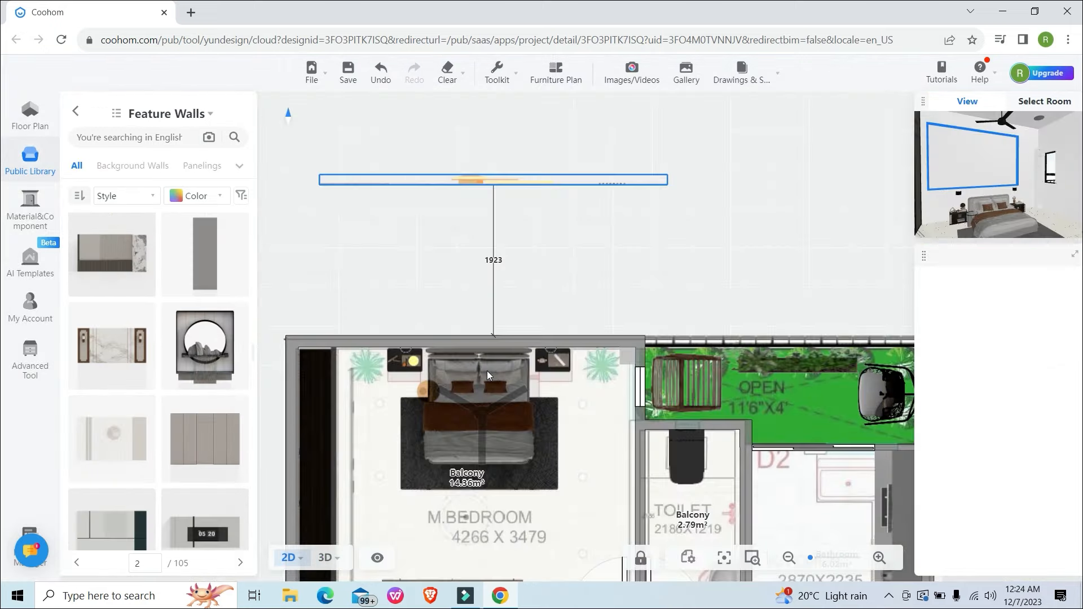
Place the Modern background wall behind the master bed and delete the hanging wall cabinet in the corner near the window.
click(512, 354)
click(628, 364)
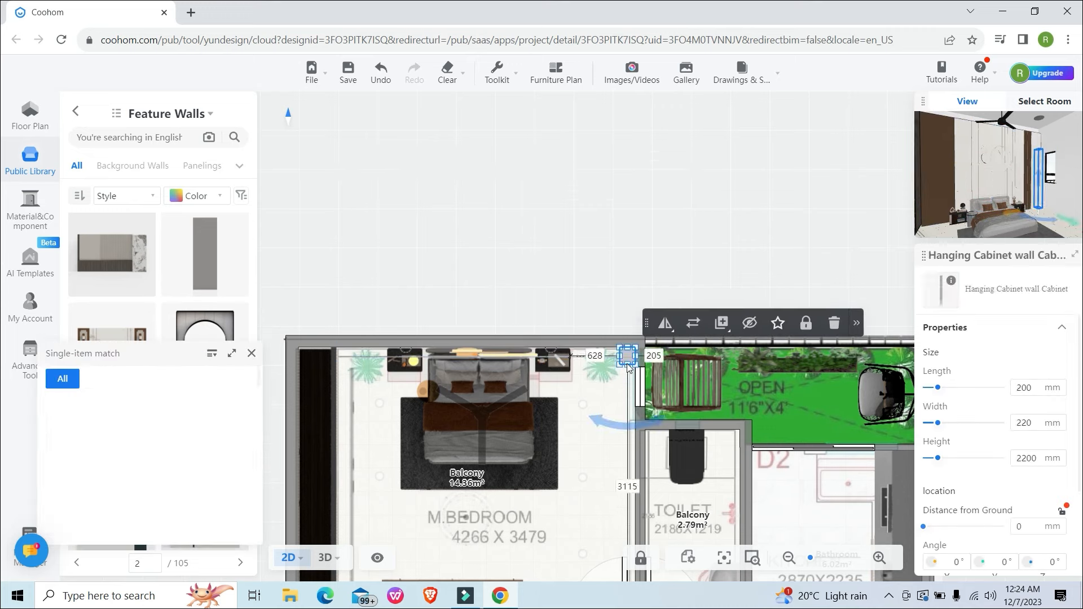
key(Delete)
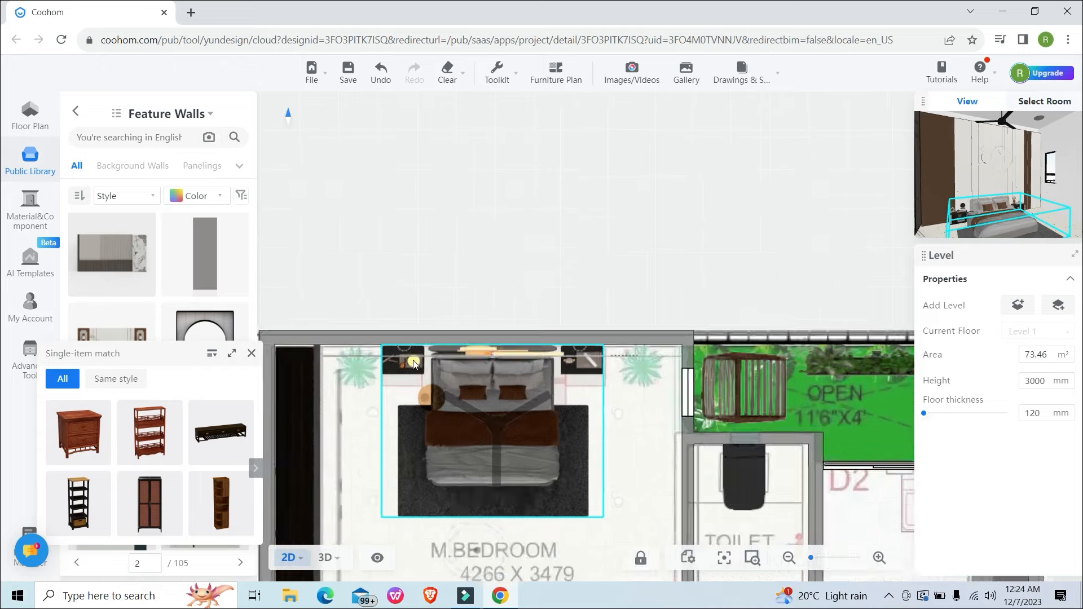
Set the Modern background wall's width to 75 mm and move it flush against the wall behind the master bed.
scroll(361, 353, up, 2)
click(512, 354)
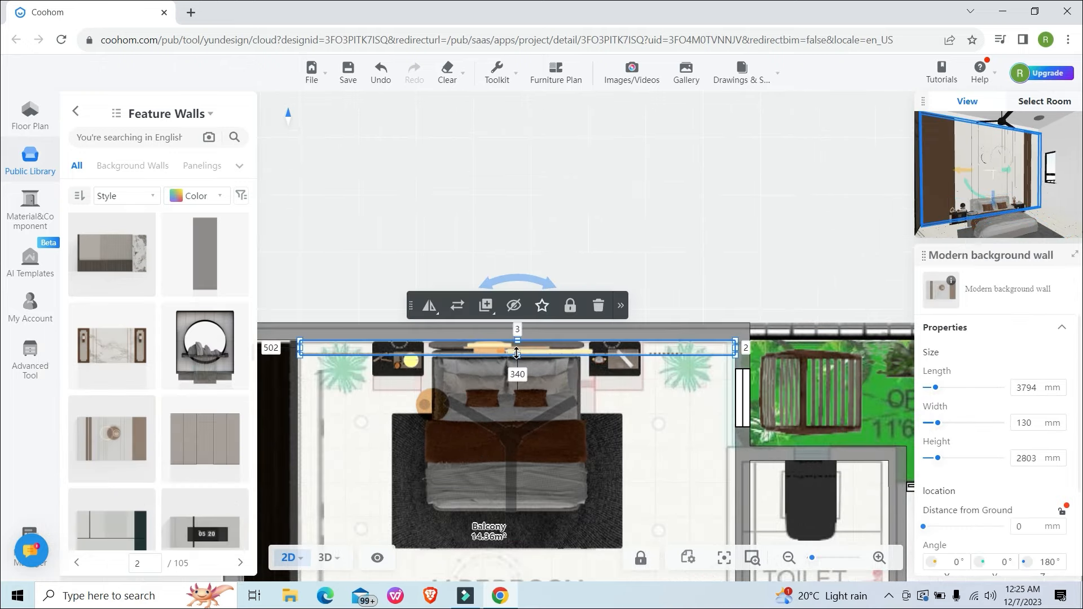
click(1025, 424)
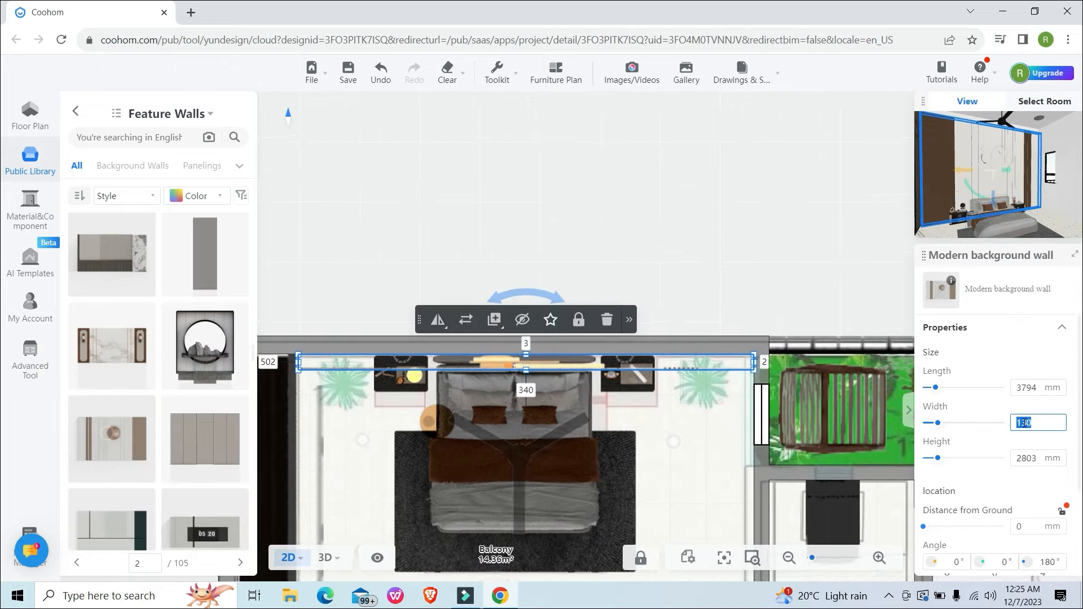
text(75)
click(953, 403)
scroll(515, 361, up, 3)
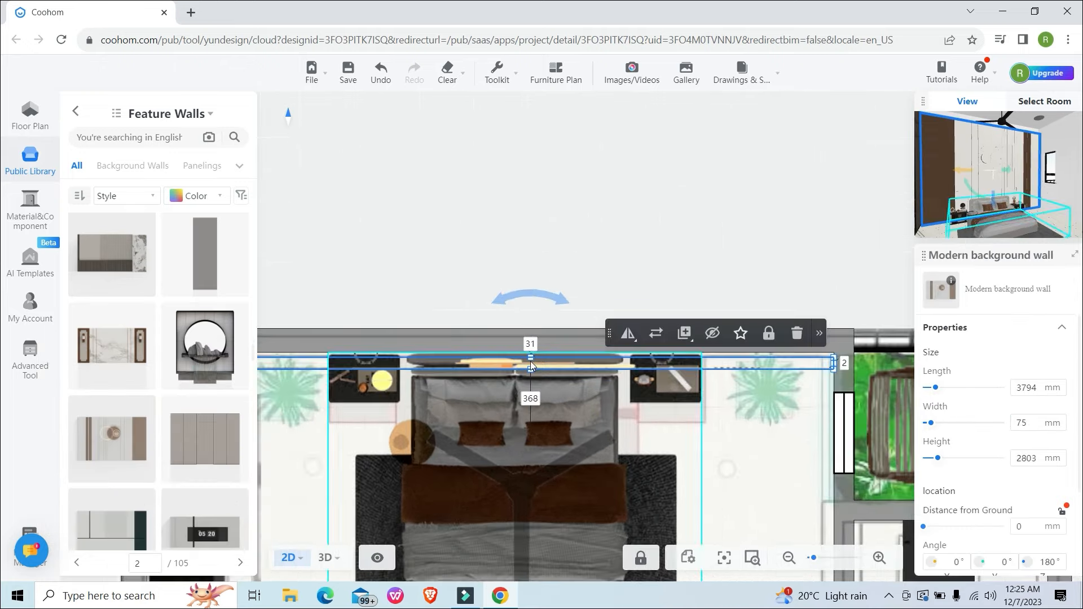
click(536, 364)
drag(538, 365, 535, 359)
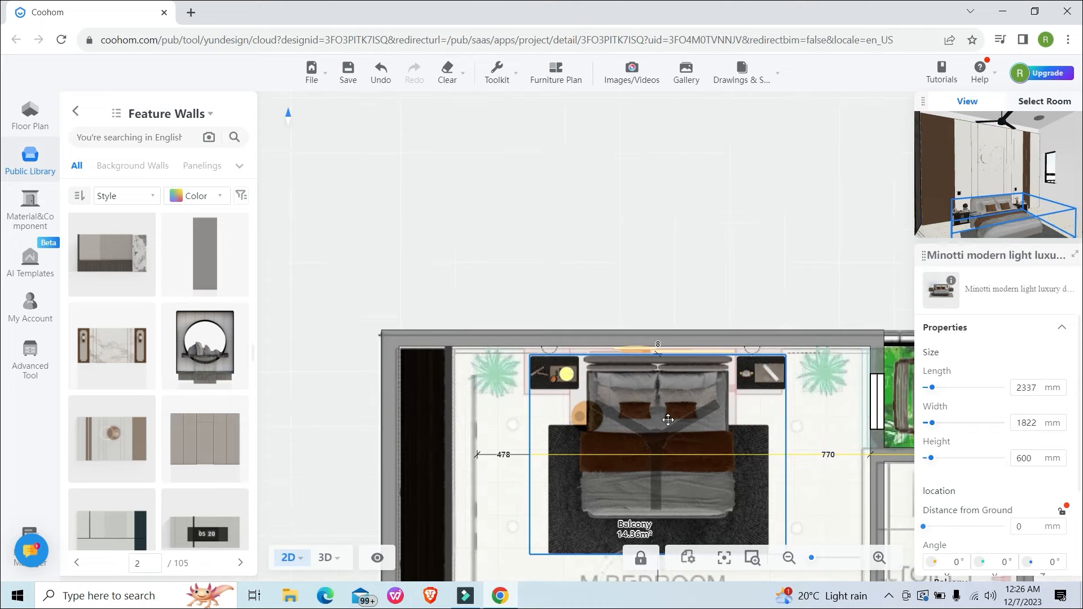
Nudge the master bedroom bed set slightly towards the wardrobe, keeping its headboard close to the background wall.
drag(670, 419, 667, 418)
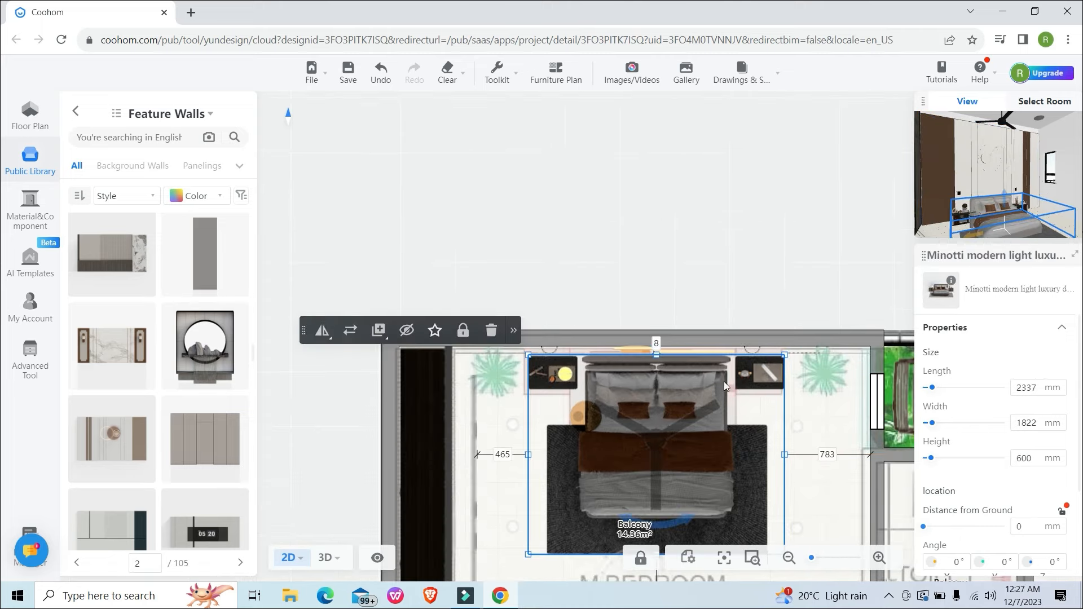
scroll(666, 369, up, 5)
scroll(638, 385, down, 6)
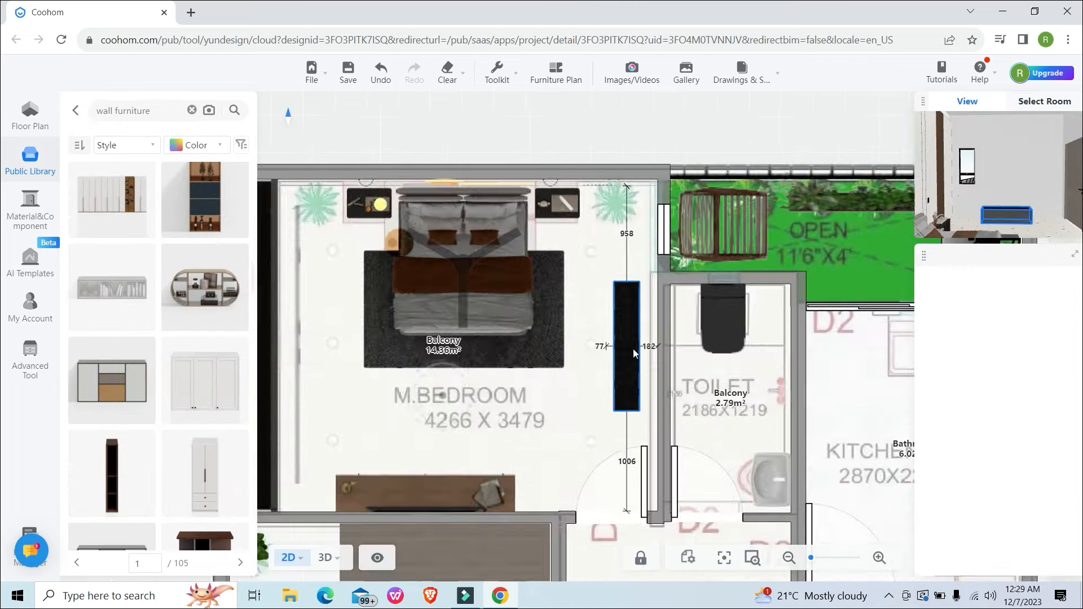
Place the black wall cabinet from the "wall furniture" search against the toilet-side wall, 350 mm wide and 1200 mm long.
scroll(633, 349, up, 2)
mouse_move(633, 349)
mouse_down()
mouse_move(647, 314)
mouse_move(646, 359)
mouse_up()
double_click(1025, 424)
text(350)
key(Return)
double_click(1041, 387)
text(1200)
key(Return)
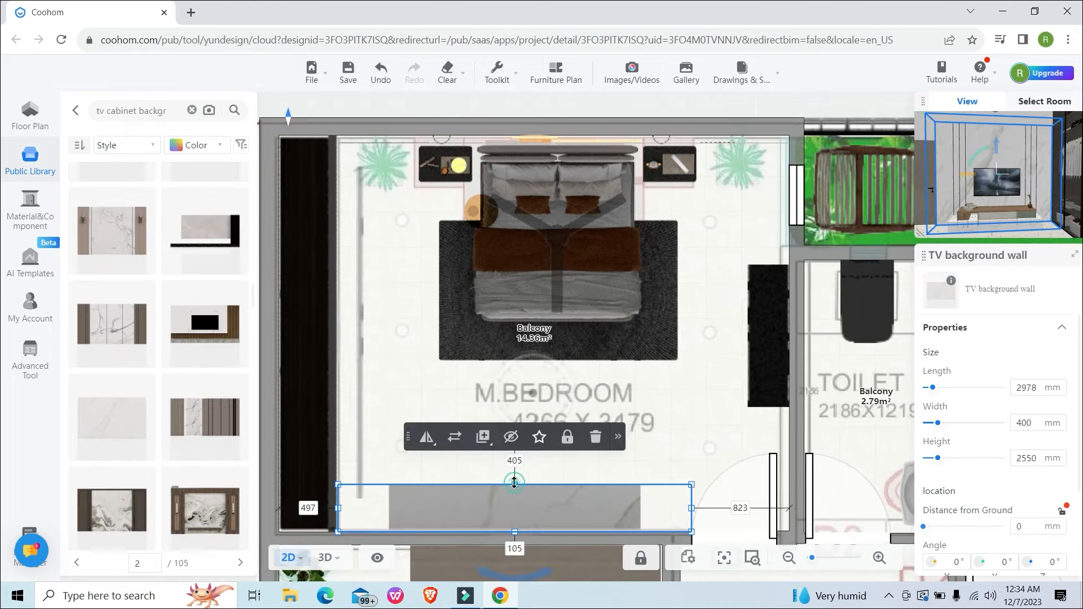
Thin the TV background wall behind the LCD unit to a width of 46 mm.
drag(515, 524, 514, 527)
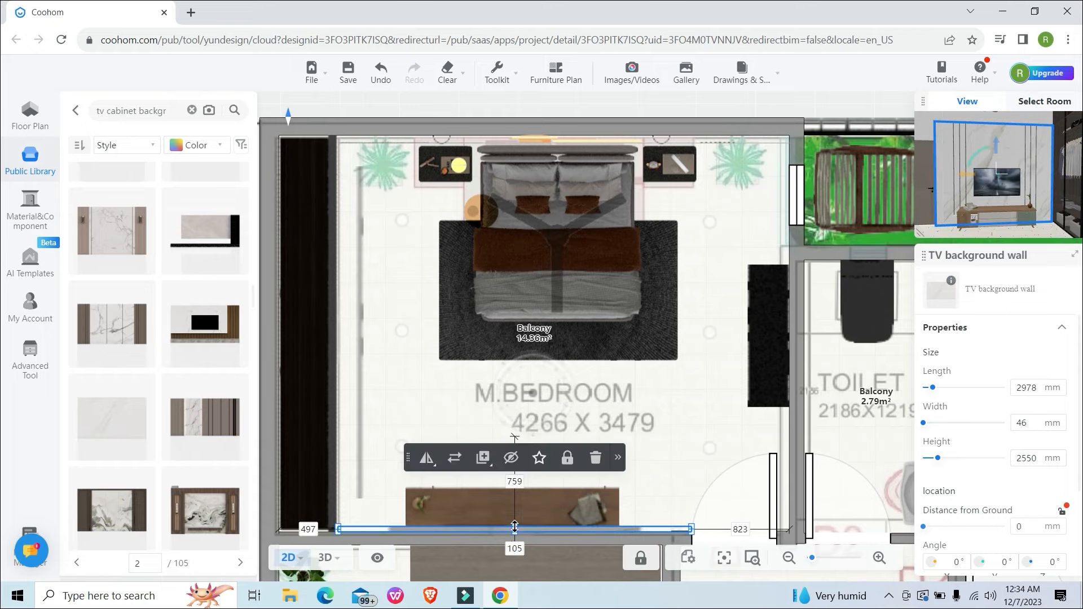
click(671, 489)
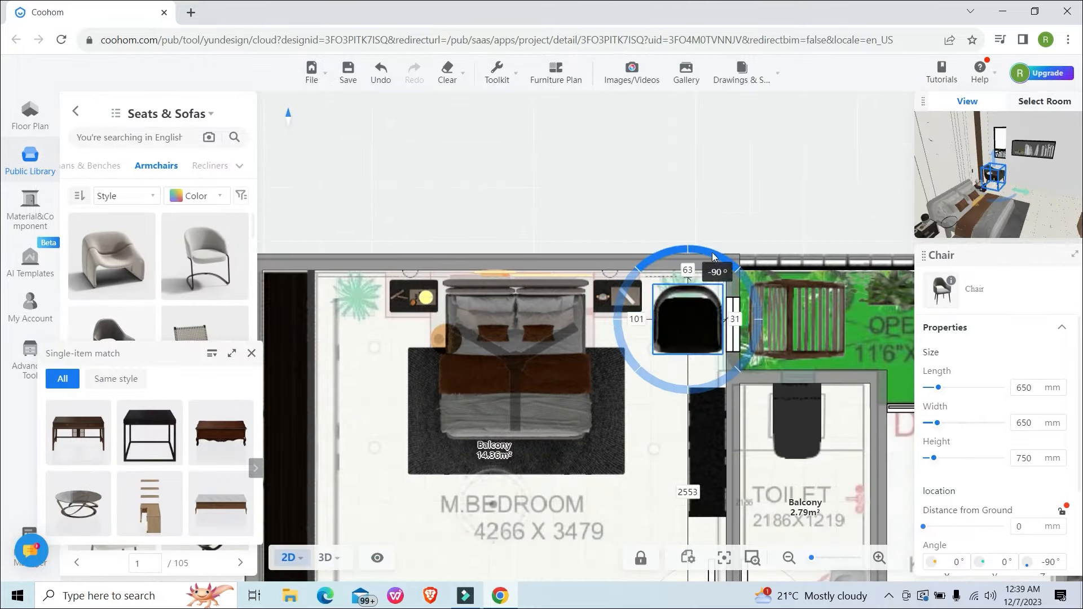
Position the black armchair in the master bedroom corner beside the window, turned diagonally towards the bed.
drag(733, 324, 706, 310)
click(706, 310)
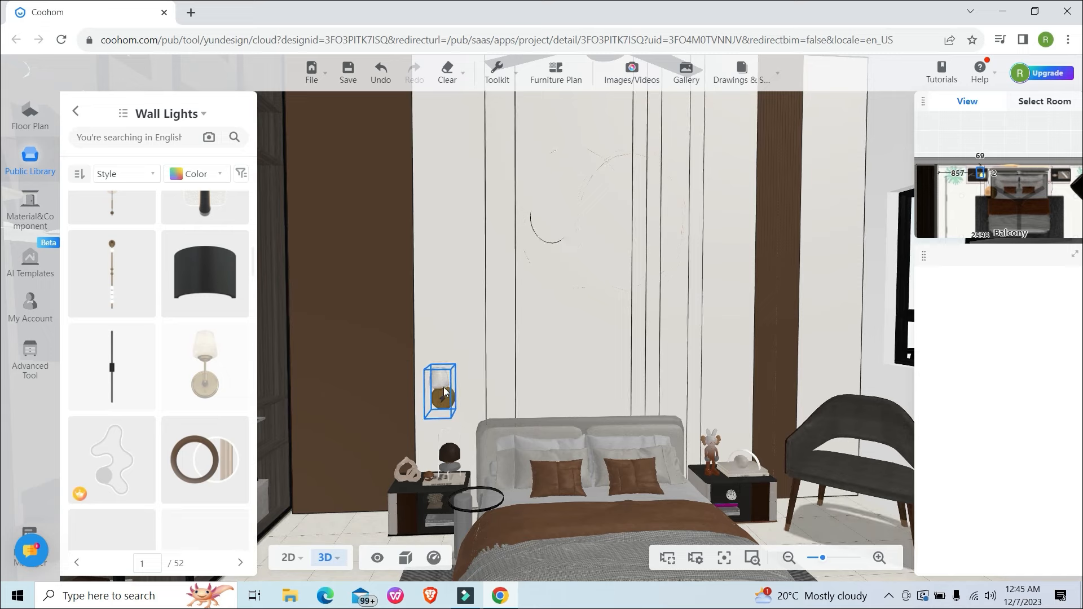
Place the Chinese style full copper wall lamp above the bedside table nearer the wardrobe.
drag(445, 392, 441, 393)
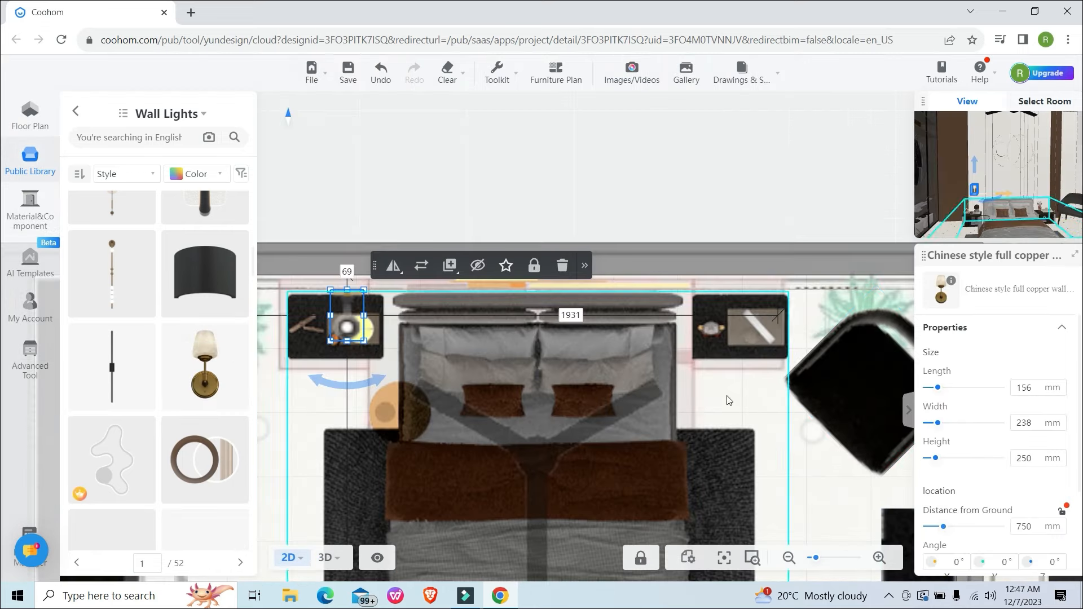
click(356, 323)
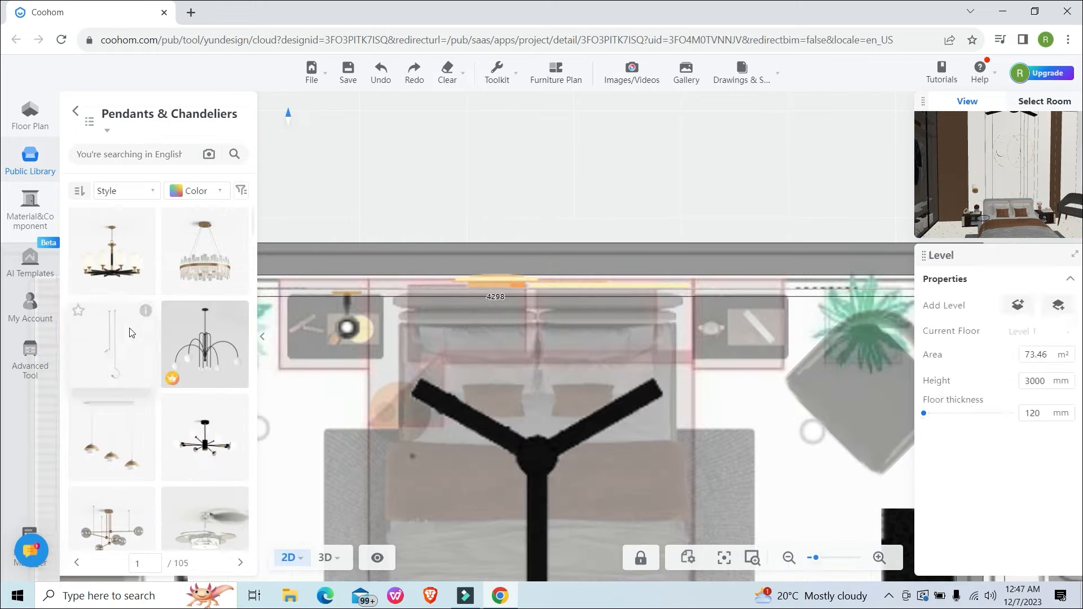
Place the Light luxury lighting pendant over the bedside table near the armchair and set its width to 387 mm.
click(131, 333)
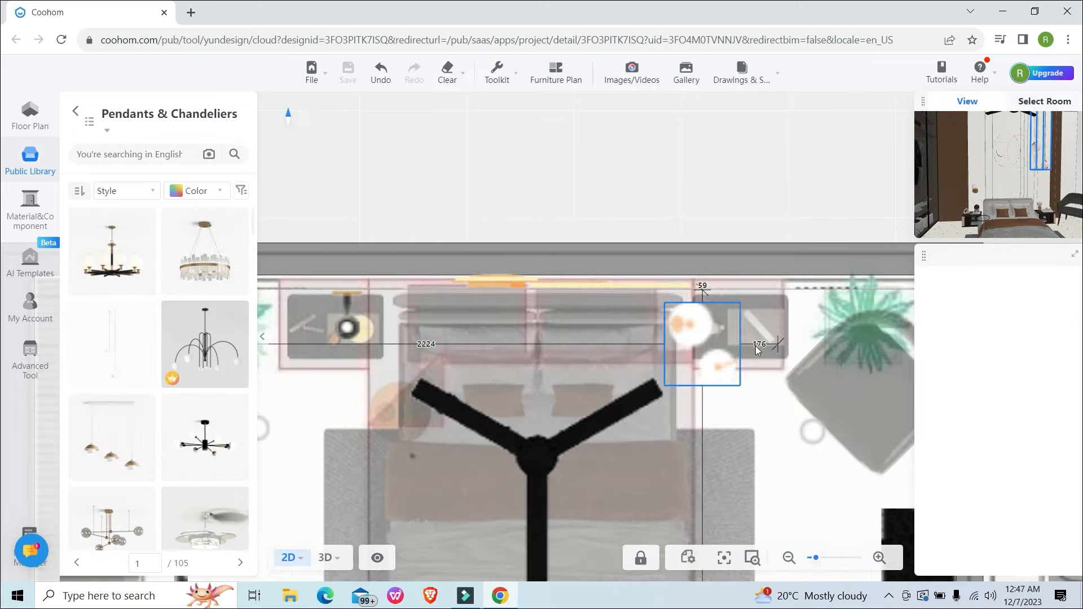
click(756, 349)
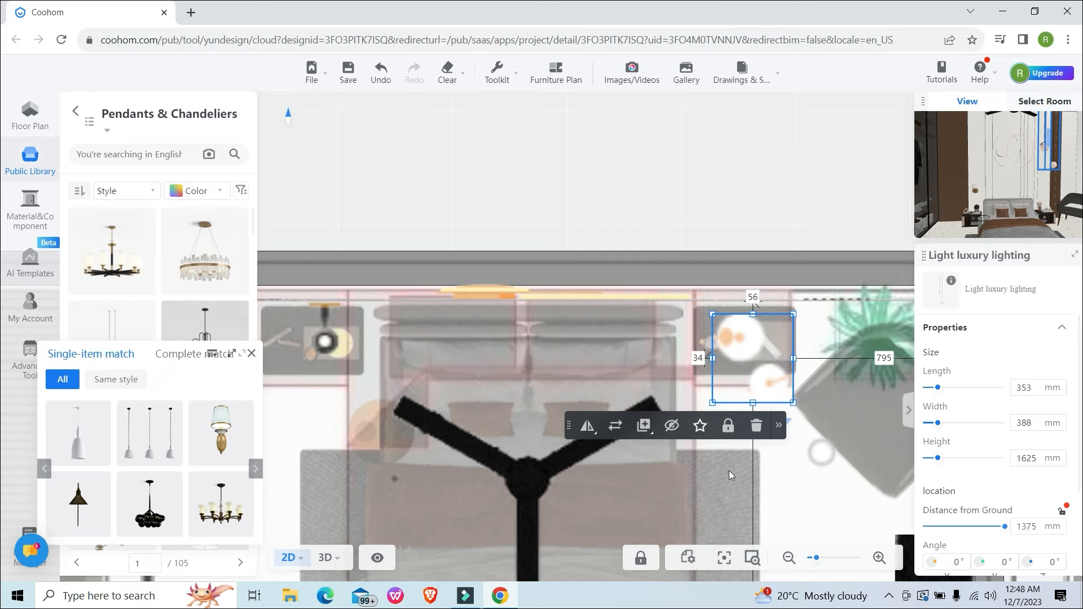
click(1057, 428)
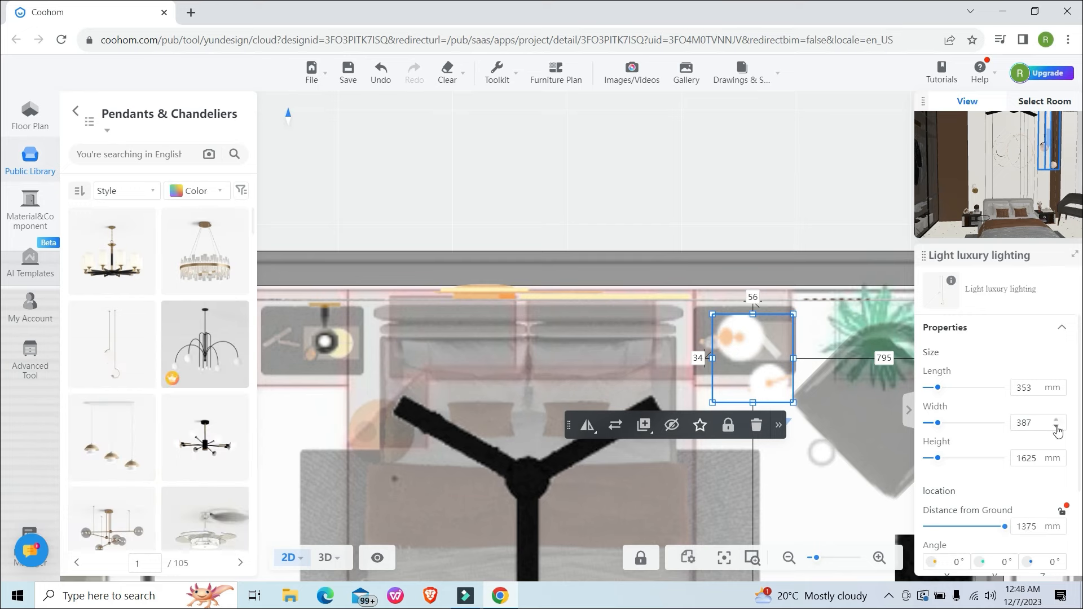
key(Return)
drag(755, 341, 751, 337)
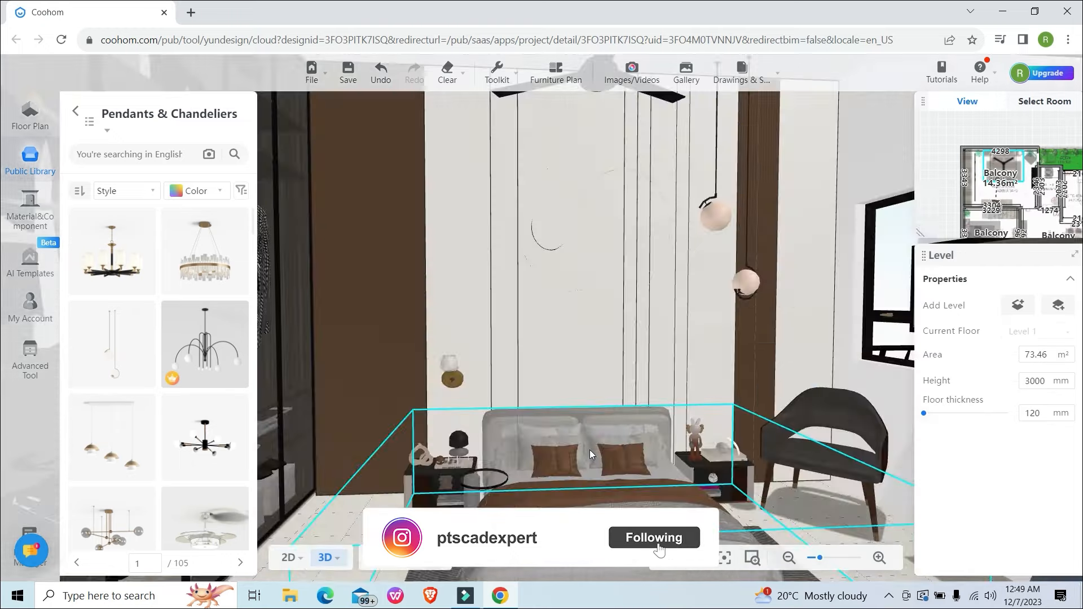
Examine the furnished master bedroom in 3D, covering the bed wall, lights, armchair corner, bookshelf and wardrobe.
scroll(591, 449, down, 2)
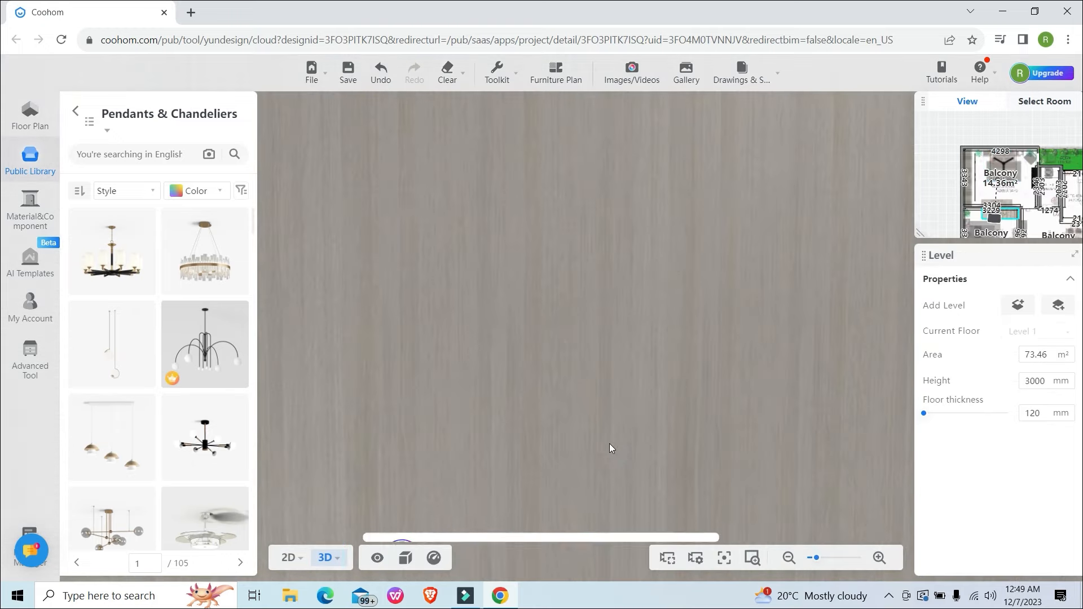
scroll(609, 445, down, 1)
scroll(613, 445, up, 1)
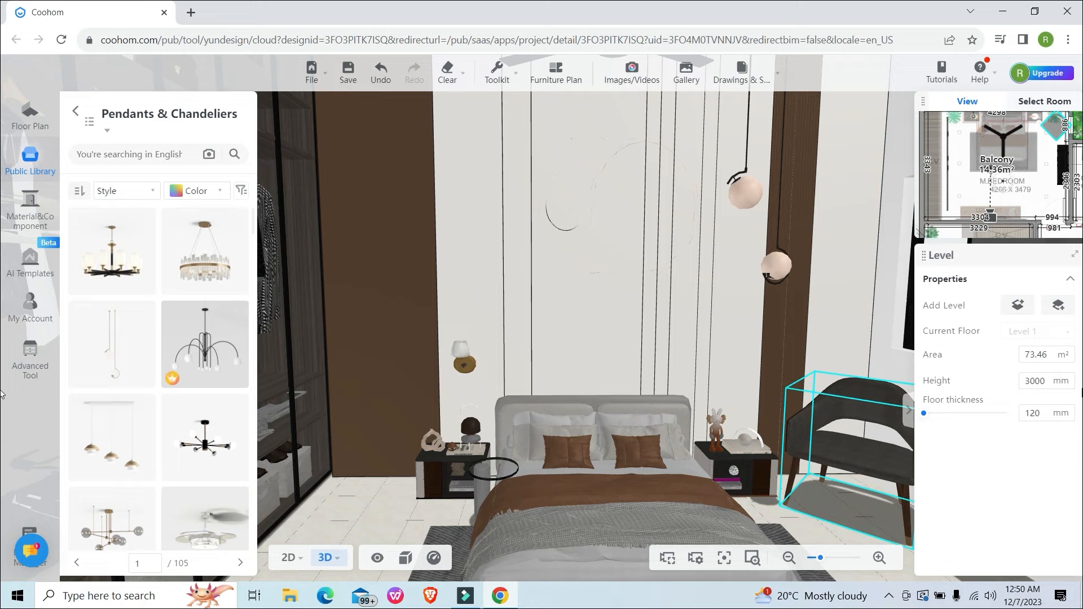
scroll(822, 368, down, 2)
scroll(822, 367, up, 1)
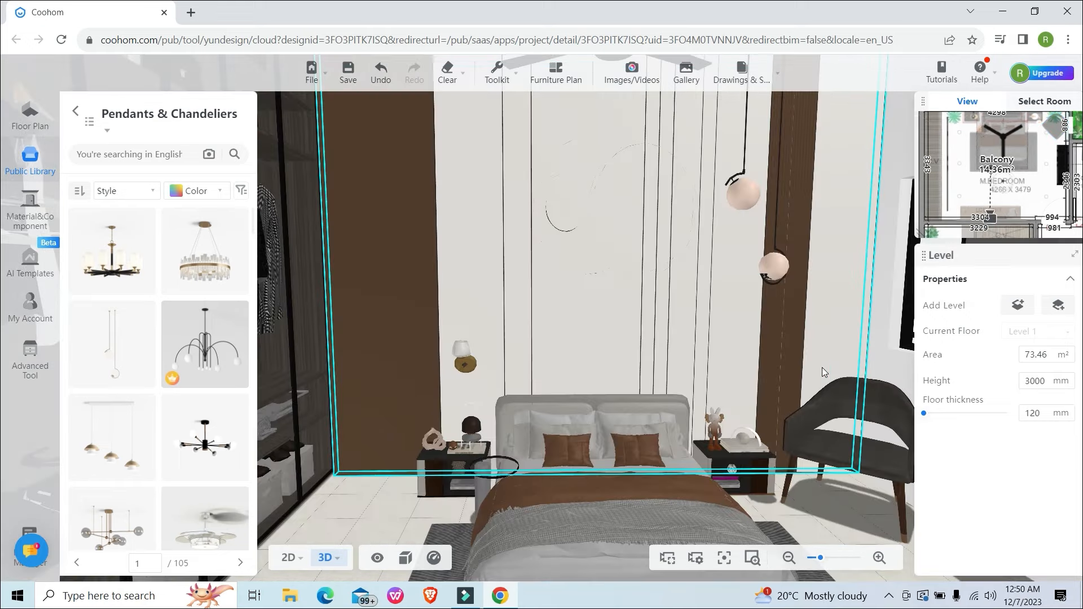
drag(706, 292, 822, 295)
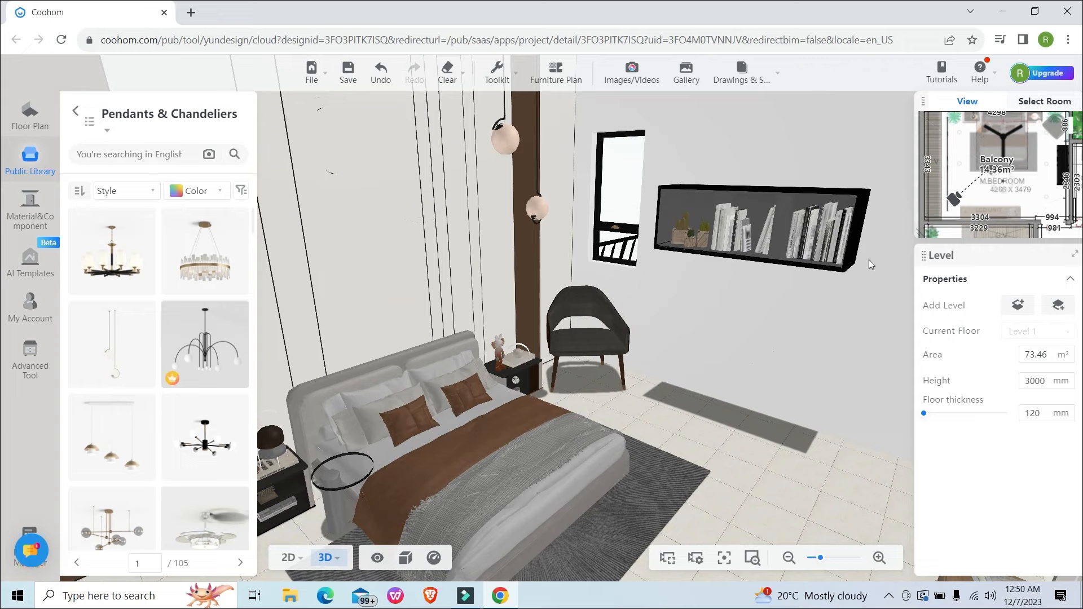
drag(740, 337, 439, 353)
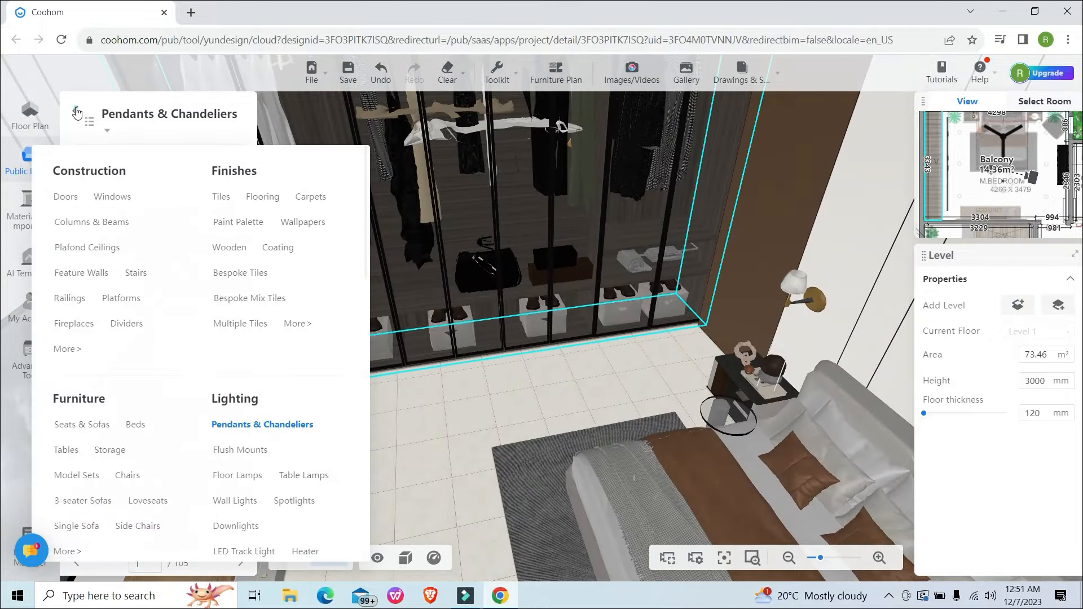
click(77, 113)
scroll(473, 293, down, 3)
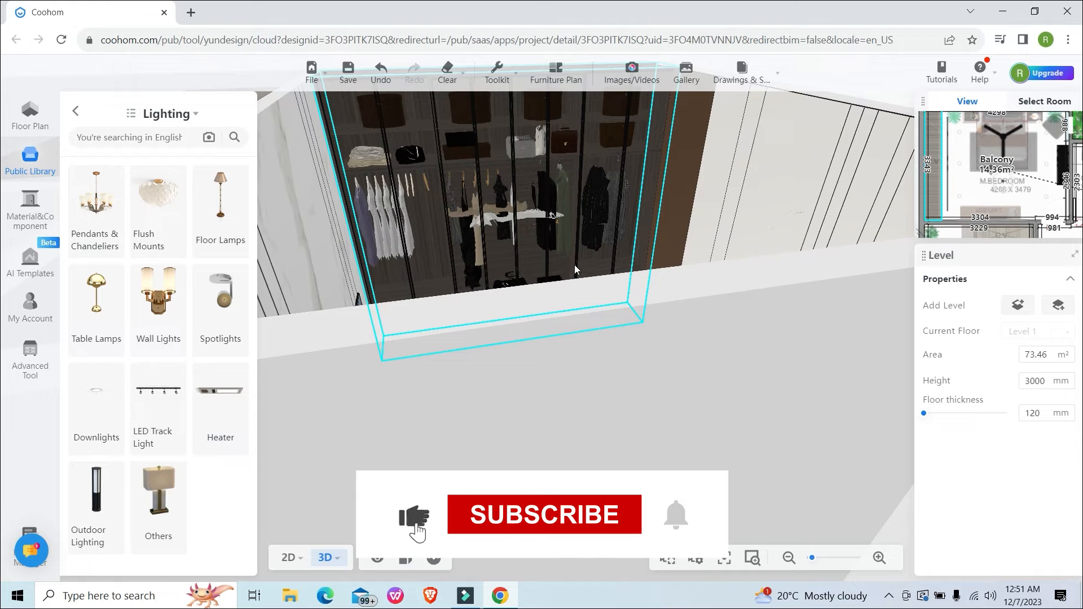
click(672, 372)
drag(672, 375, 813, 384)
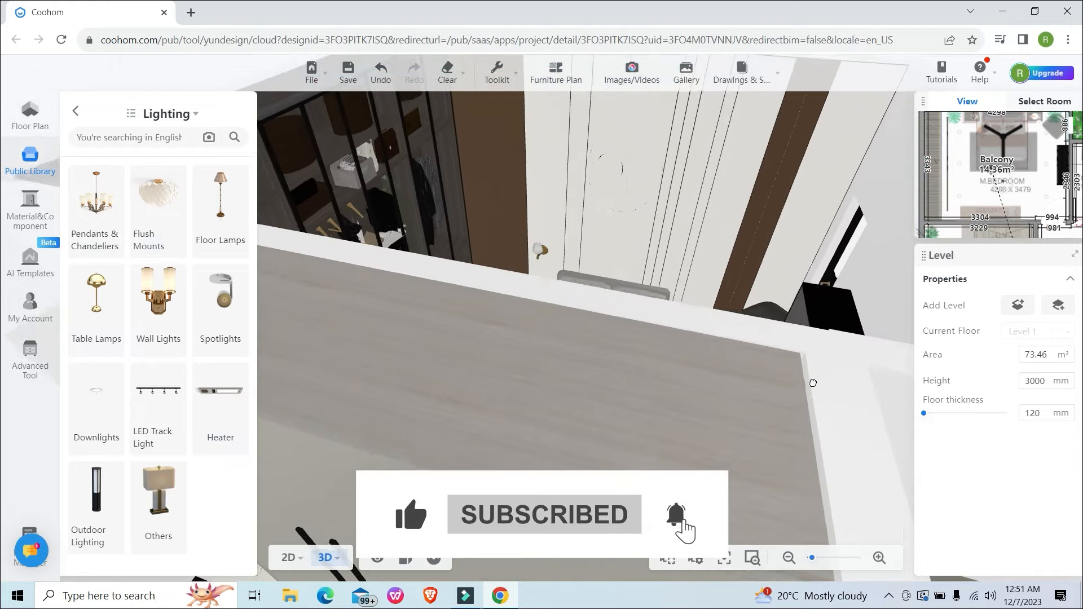